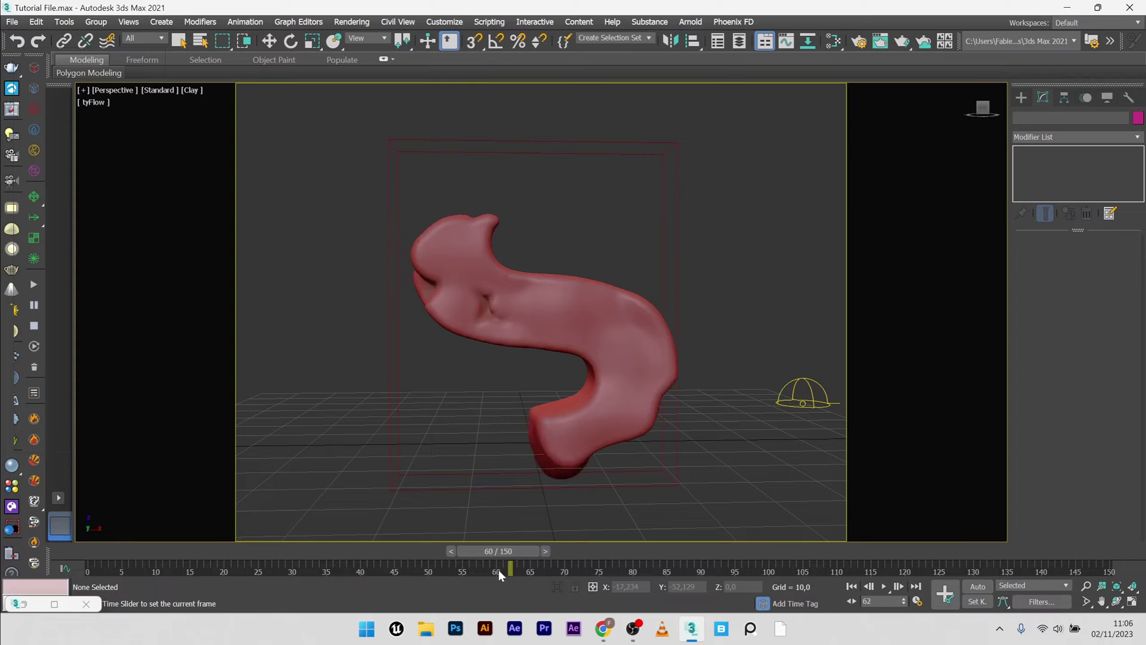
Step: Scrub the timeline to preview the finished growth simulation filling the S shape
drag(500, 575, 967, 563)
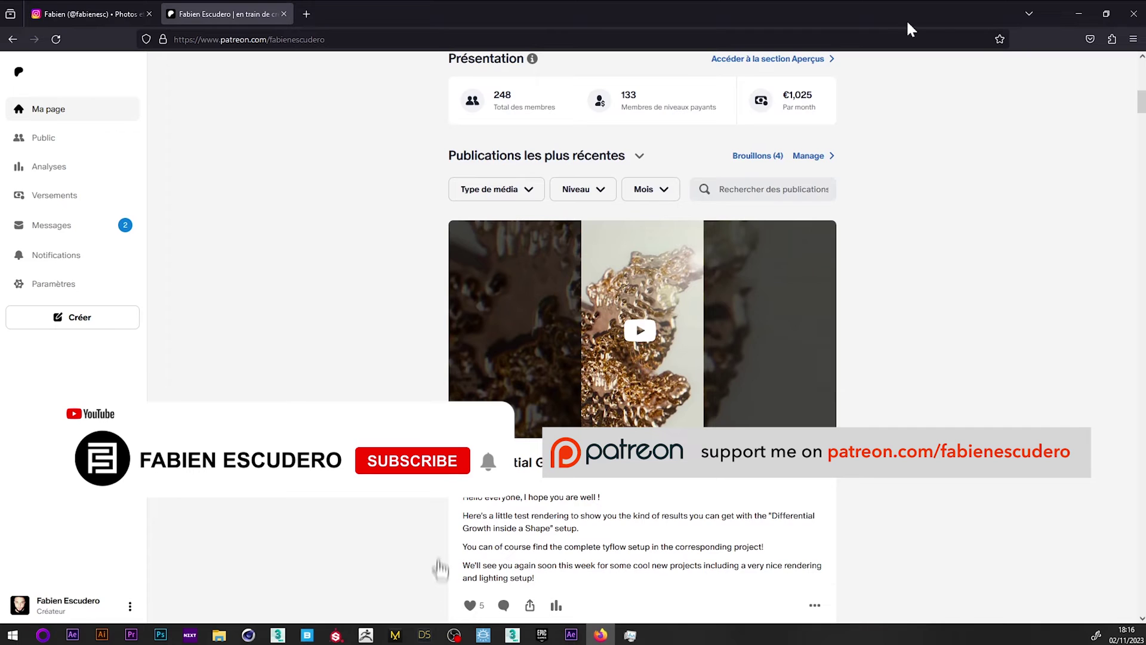
Step: Switch to the browser and look through the most recent project posts on the Patreon page
scroll(442, 164, down, 2)
scroll(441, 165, down, 1)
scroll(573, 172, up, 1)
scroll(681, 258, down, 1)
scroll(681, 258, down, 20)
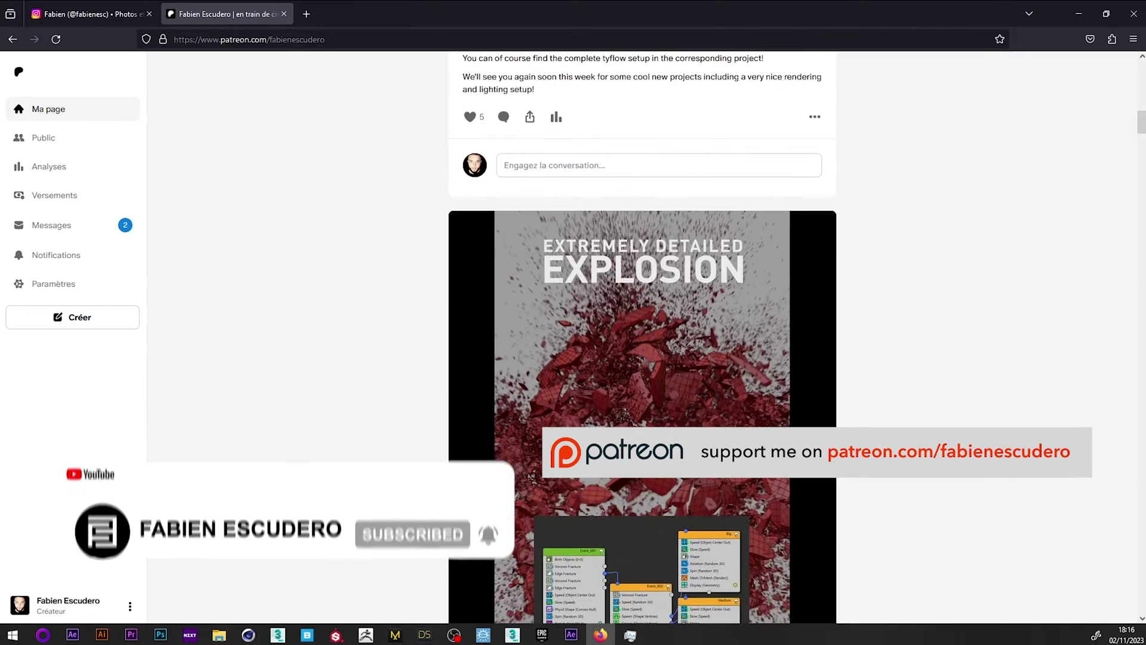
scroll(792, 149, down, 6)
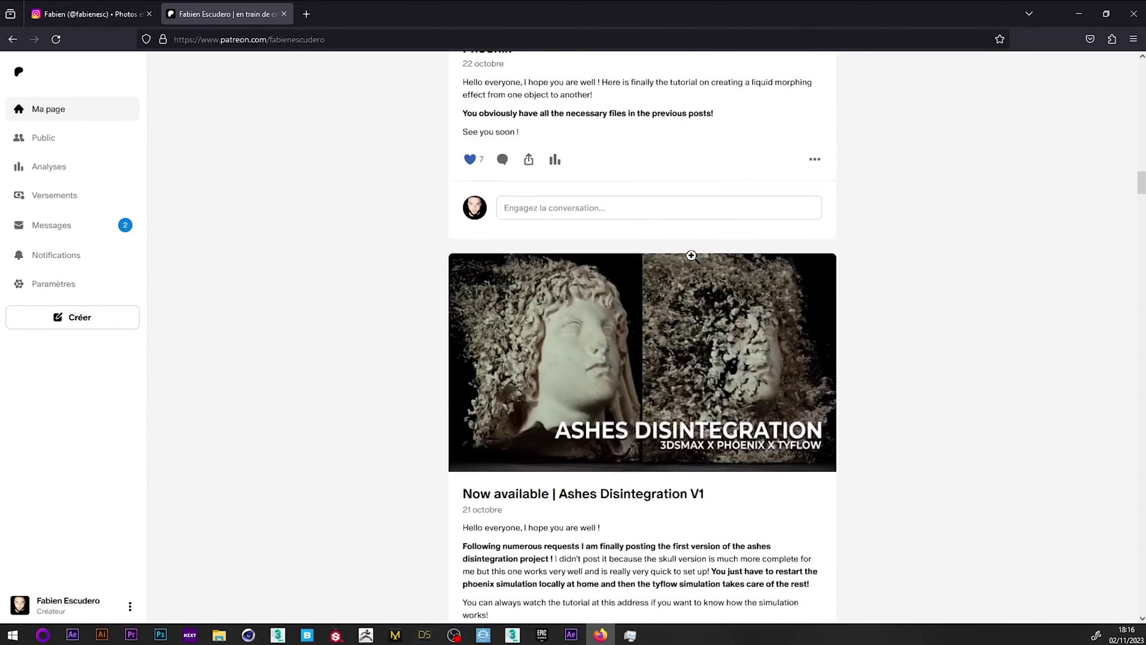
scroll(711, 294, up, 20)
scroll(710, 294, up, 6)
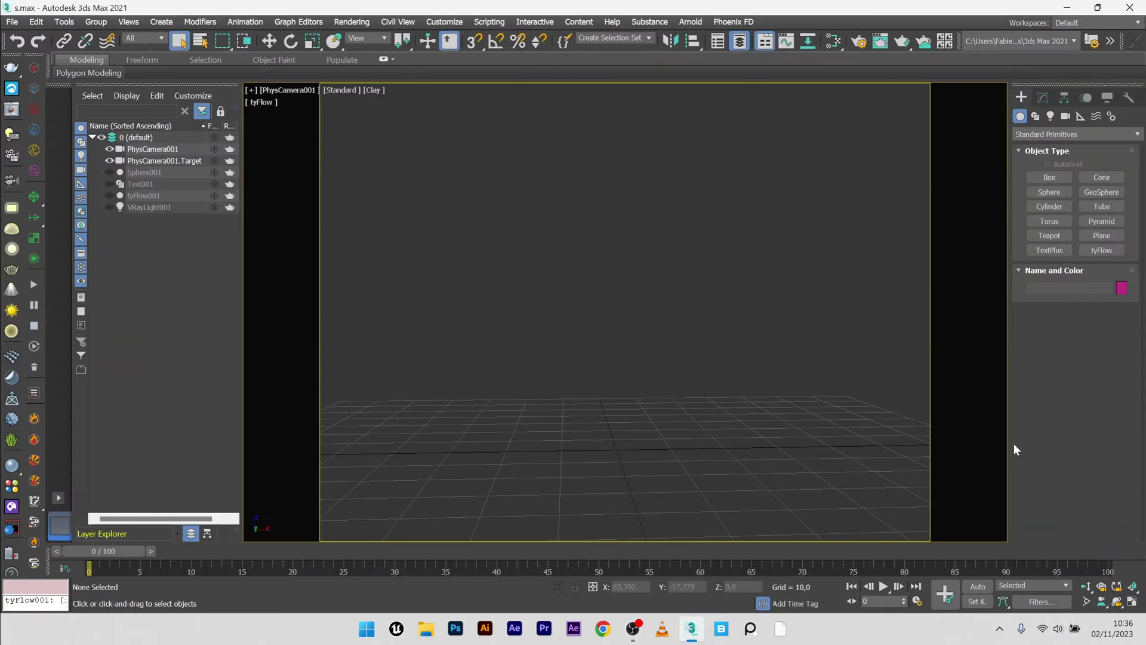
Step: Unhide the Text001 letter S and set the Level 1 height of its Bevel modifier to 10
middle_drag(743, 394, 706, 337)
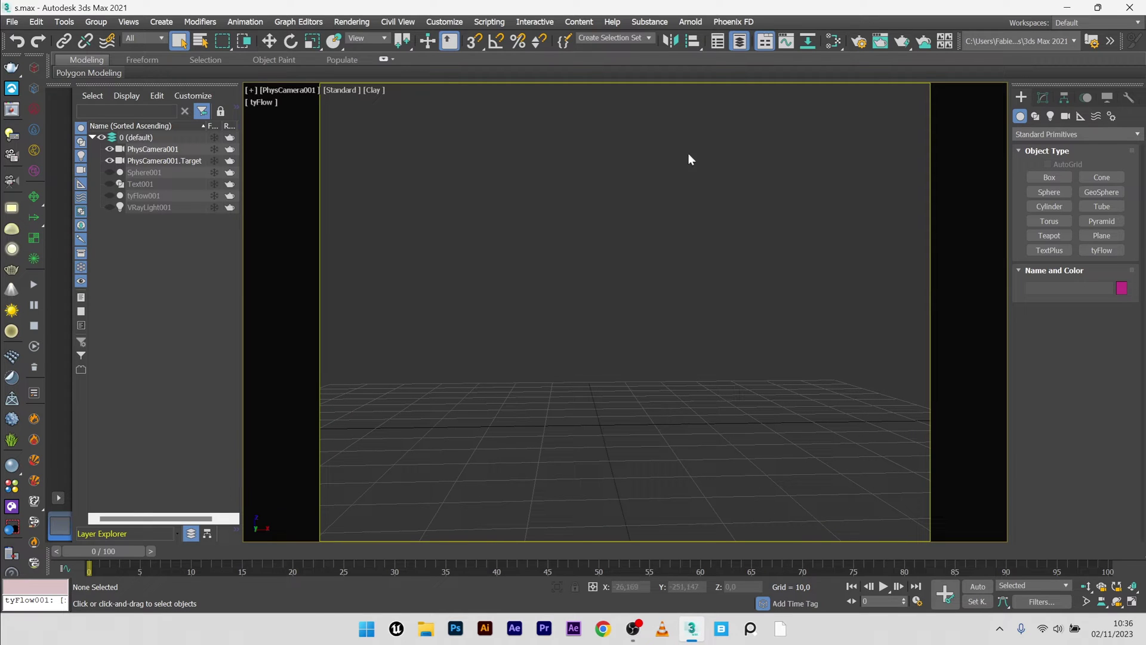
click(149, 185)
click(108, 184)
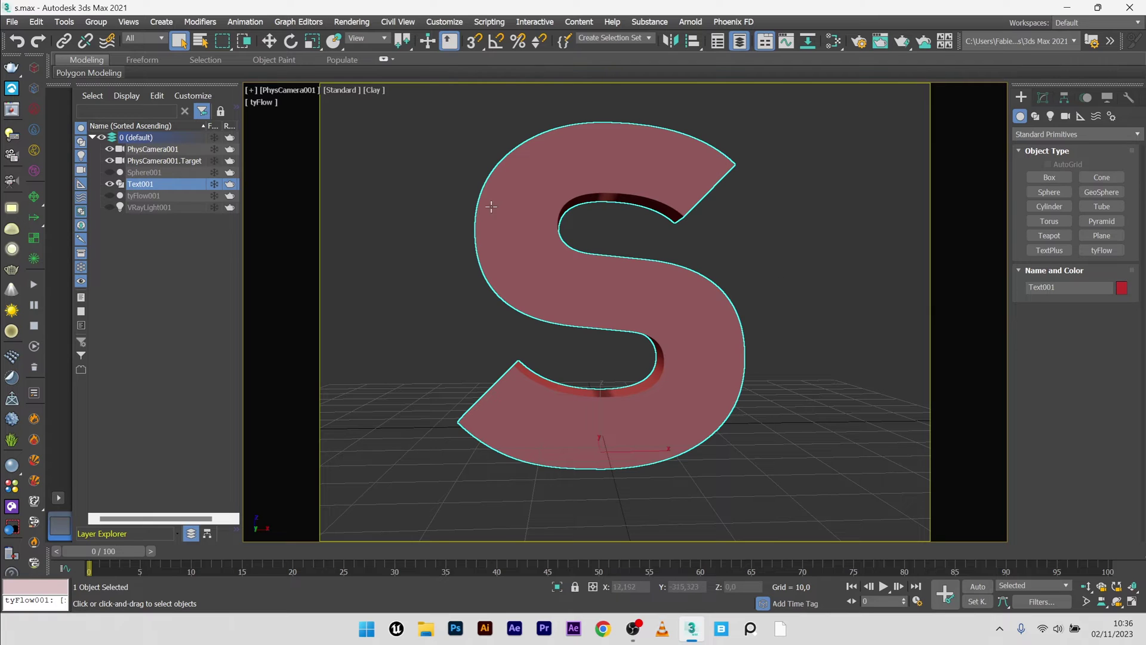
click(1043, 98)
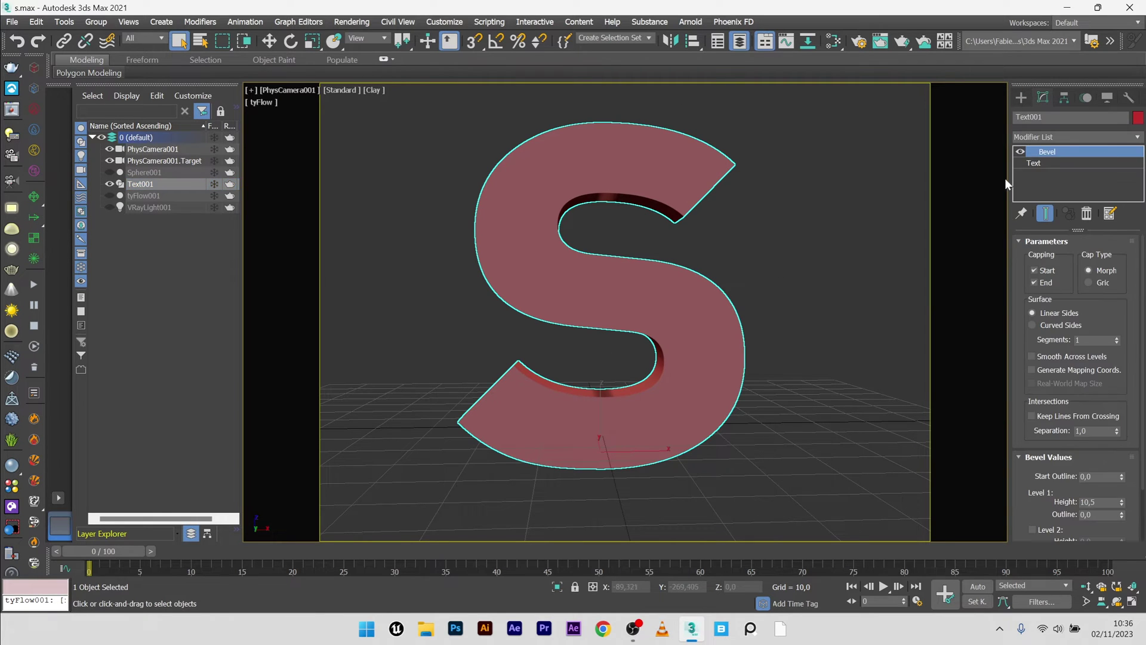
click(1033, 163)
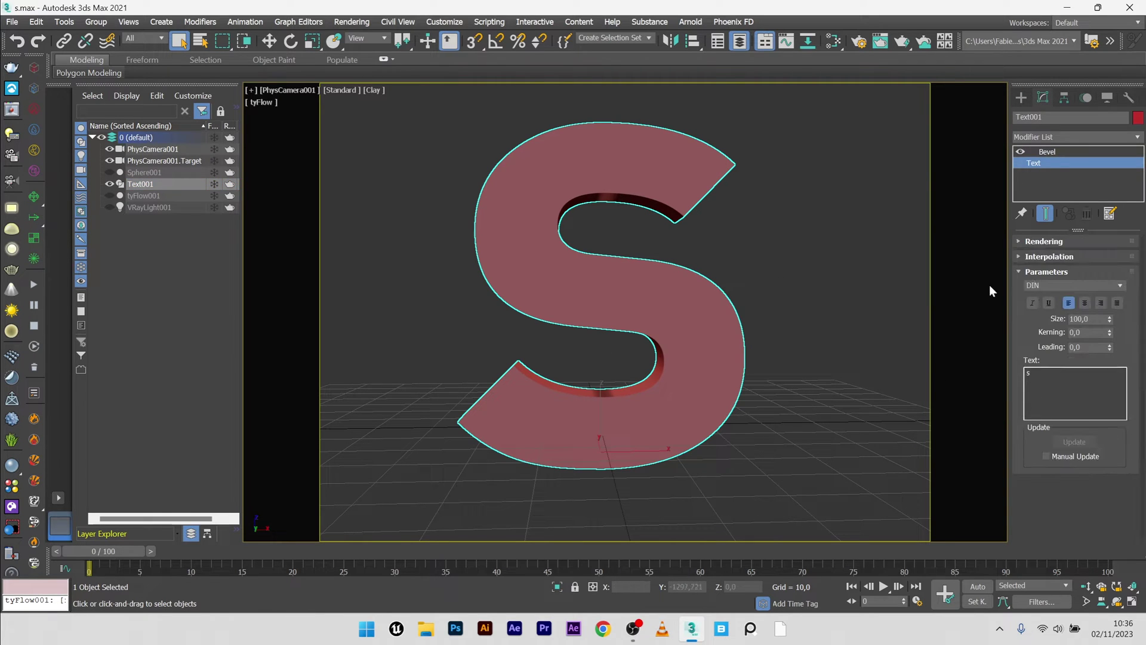
click(1066, 153)
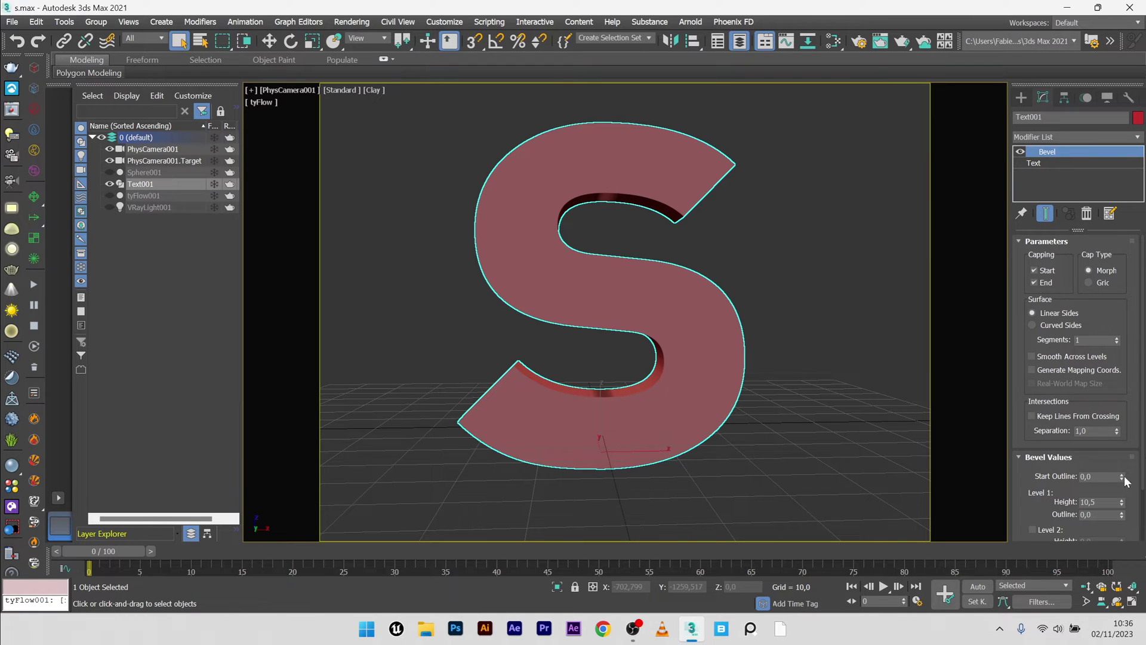
text(10)
key(Return)
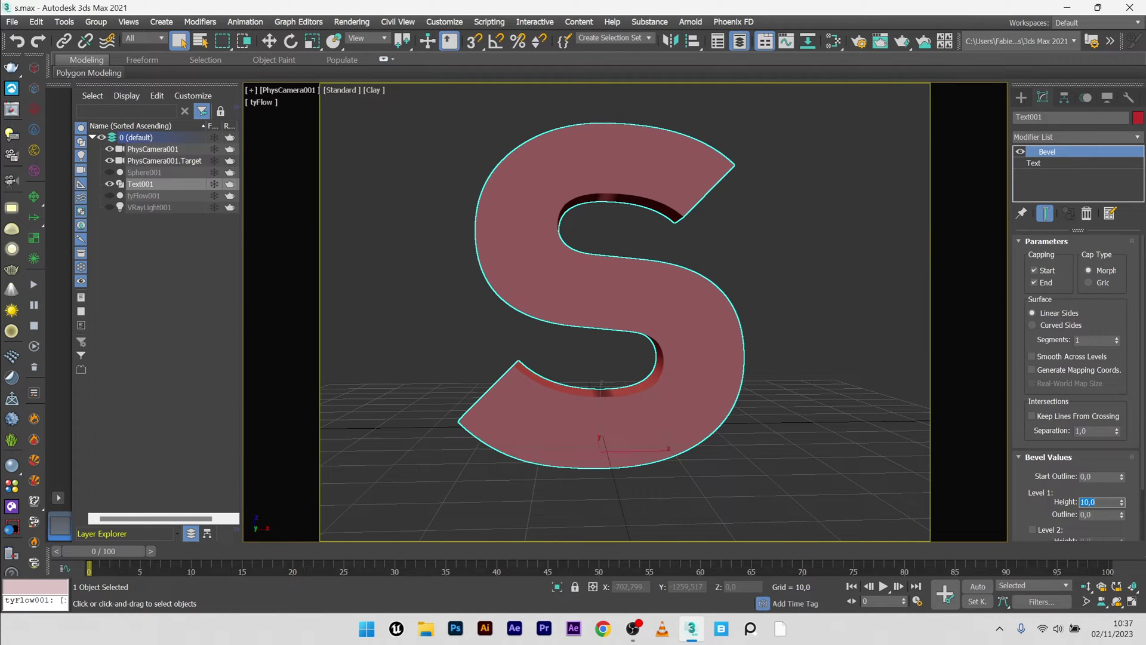
Step: Unhide Sphere001 and check its placement inside the letter from the front, left and perspective views
click(110, 172)
click(144, 173)
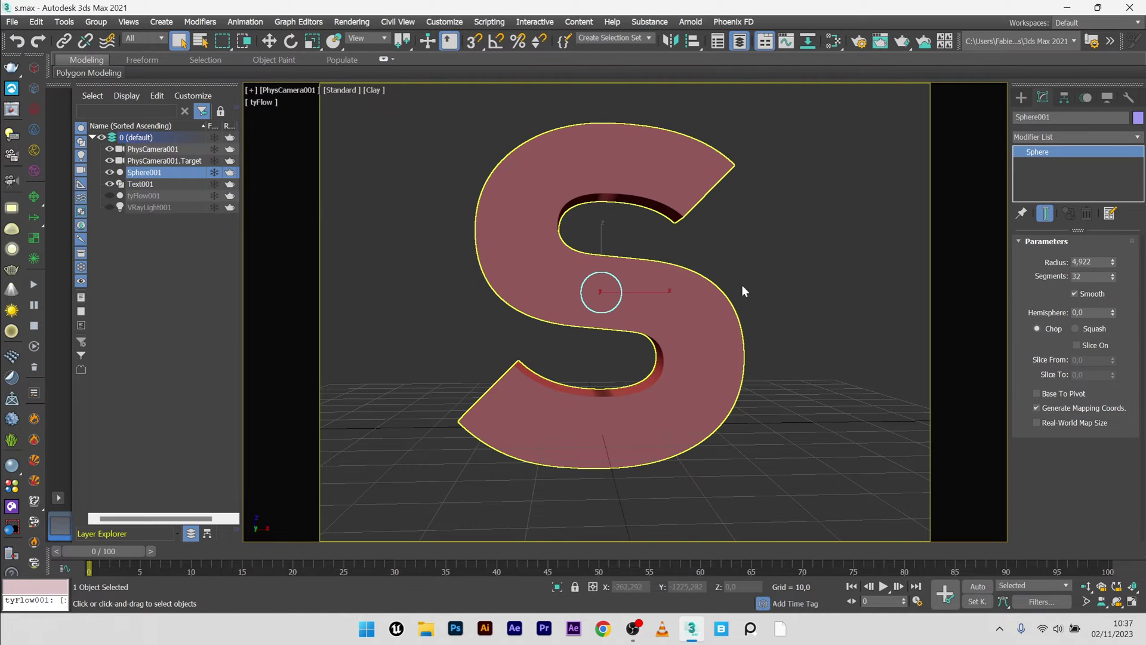
key(f)
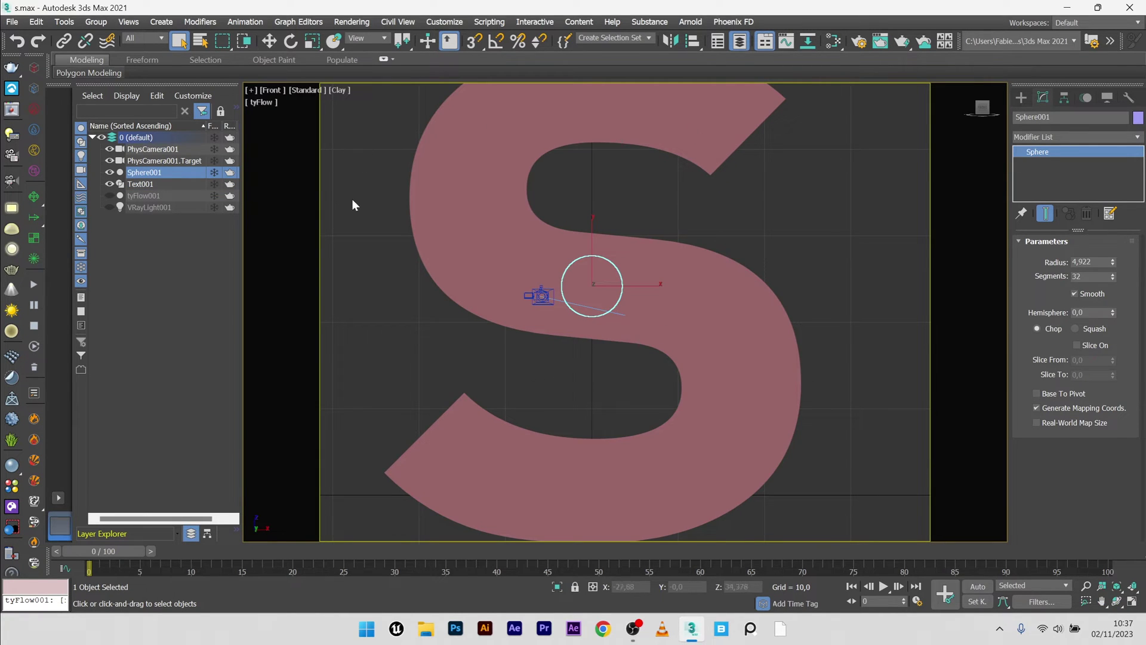
key(l)
scroll(519, 278, up, 4)
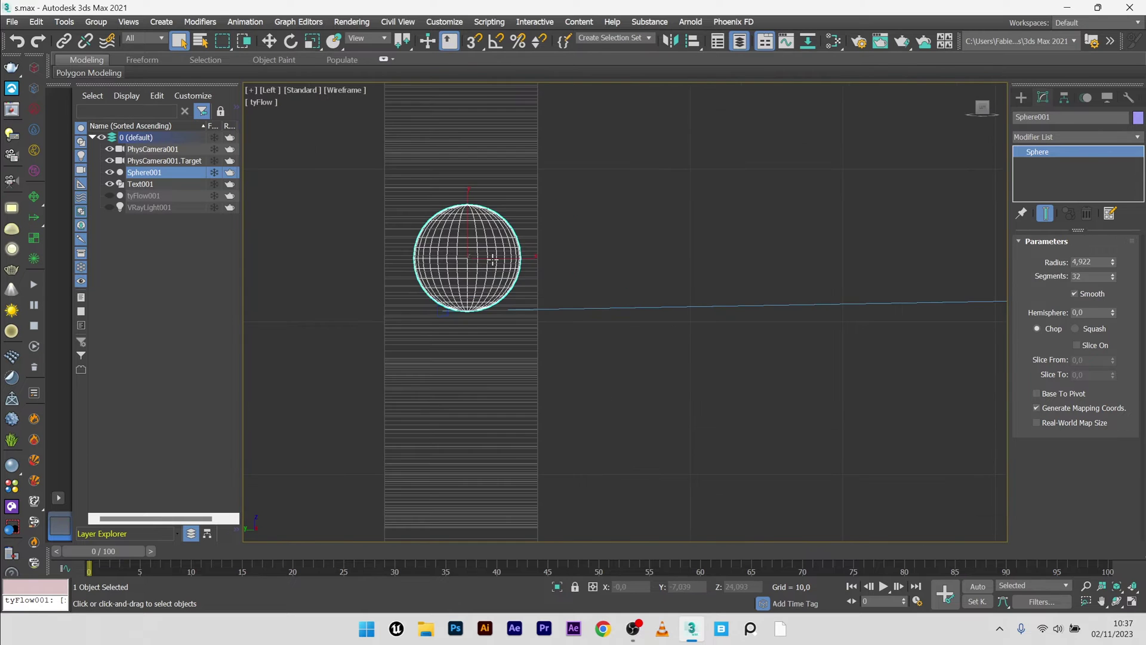
key(p)
click(617, 263)
mouse_move(618, 264)
alt+middle_down()
mouse_move(722, 258)
mouse_move(615, 270)
mouse_move(478, 262)
mouse_move(611, 270)
alt+middle_up()
Step: Return the viewport to the PhysCamera001 view and set its shading to Clay
key(c)
click(411, 89)
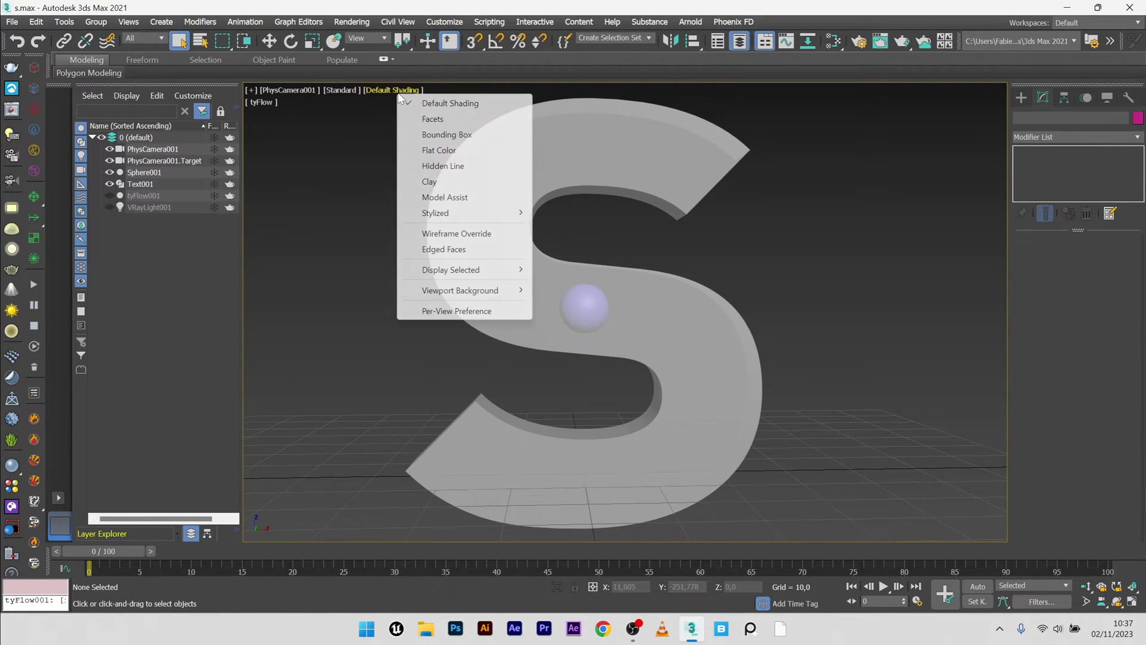
click(425, 181)
Step: Make the letter S display as a box and turn off Renderable in its object properties
right_click(641, 179)
click(660, 179)
click(605, 149)
right_click(604, 146)
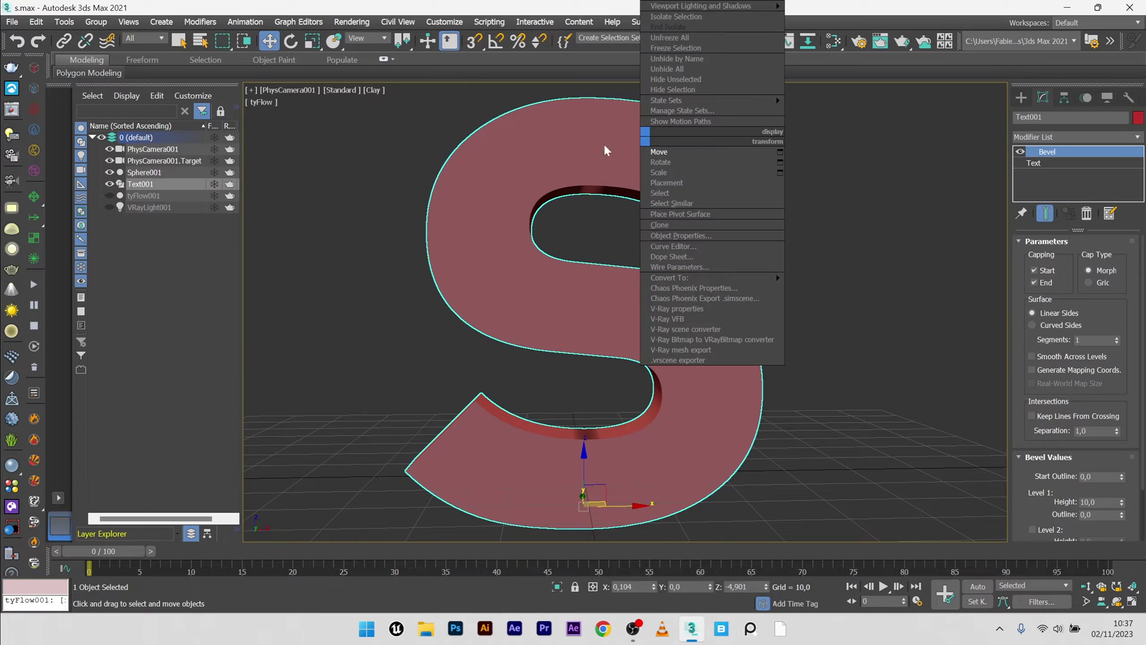
click(671, 236)
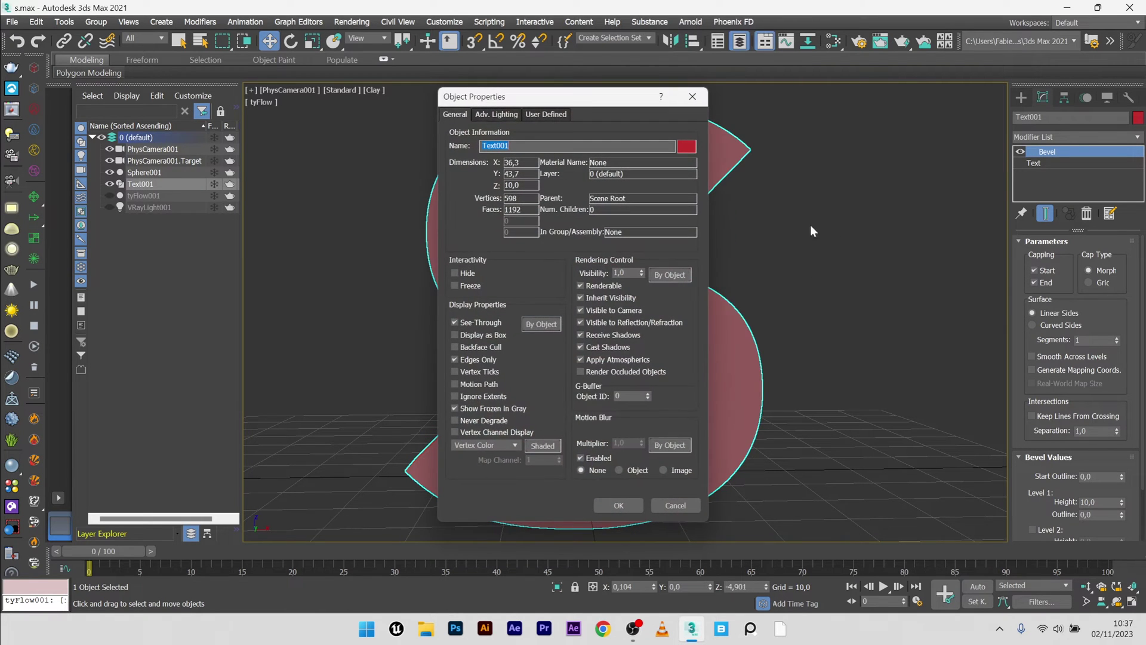
click(455, 335)
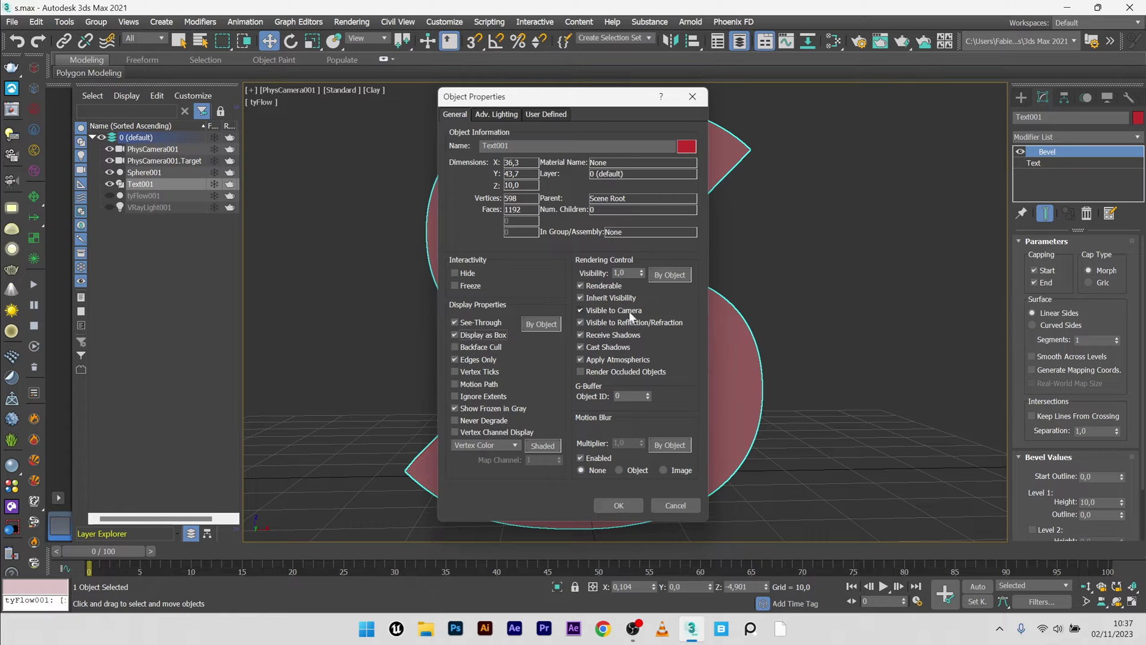
click(581, 286)
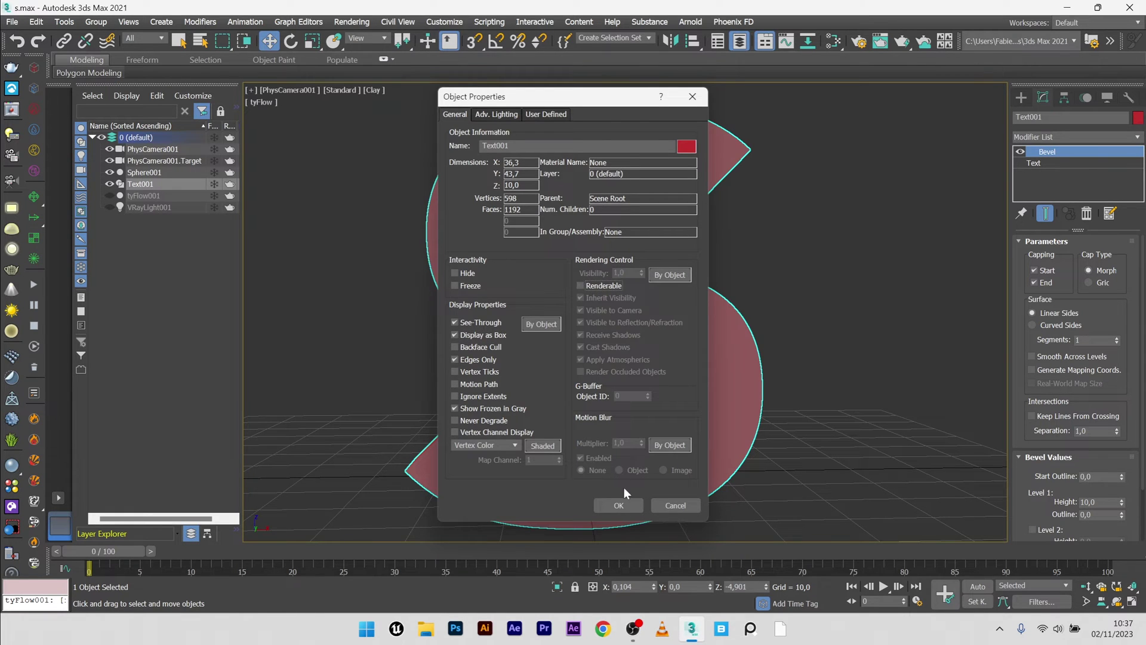
click(620, 505)
Step: Test-render the camera view in the V-Ray Frame Buffer, with nothing selected, and put the render window away
click(663, 356)
click(12, 109)
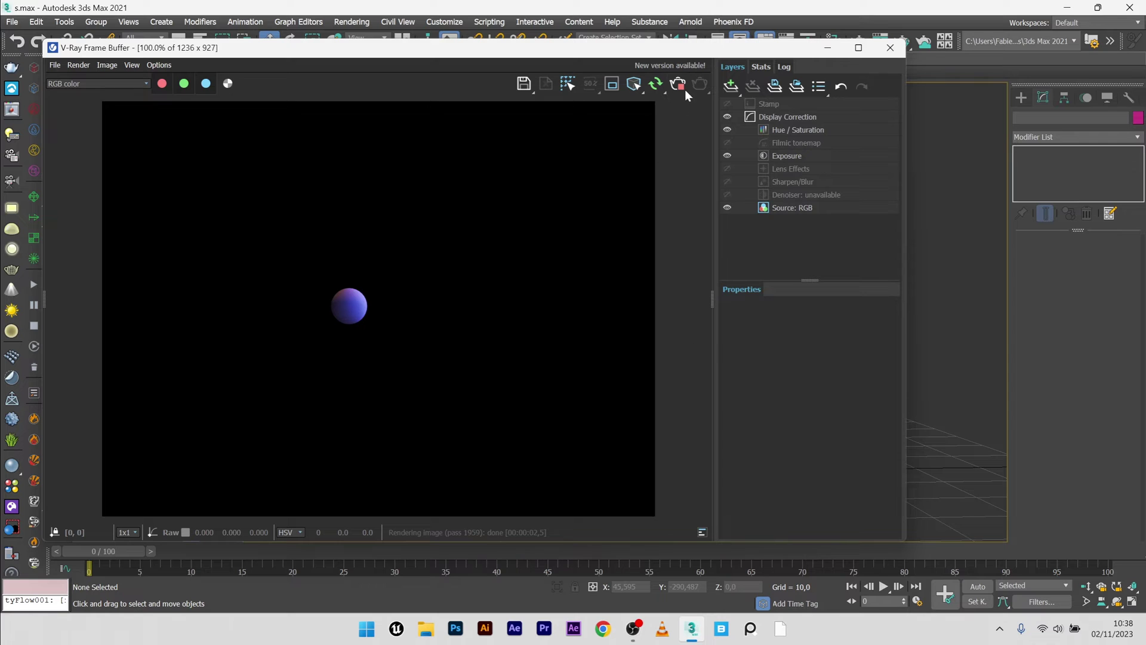
click(833, 50)
Step: Delete the existing tyFlow001 object from the scene
click(157, 196)
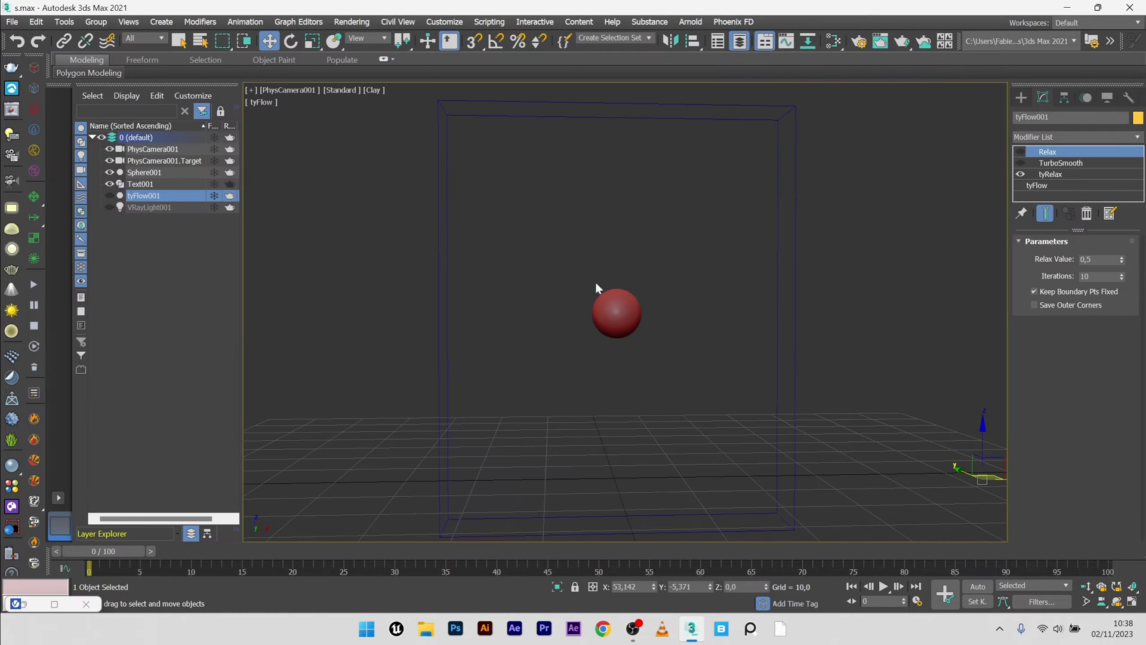
right_click(142, 196)
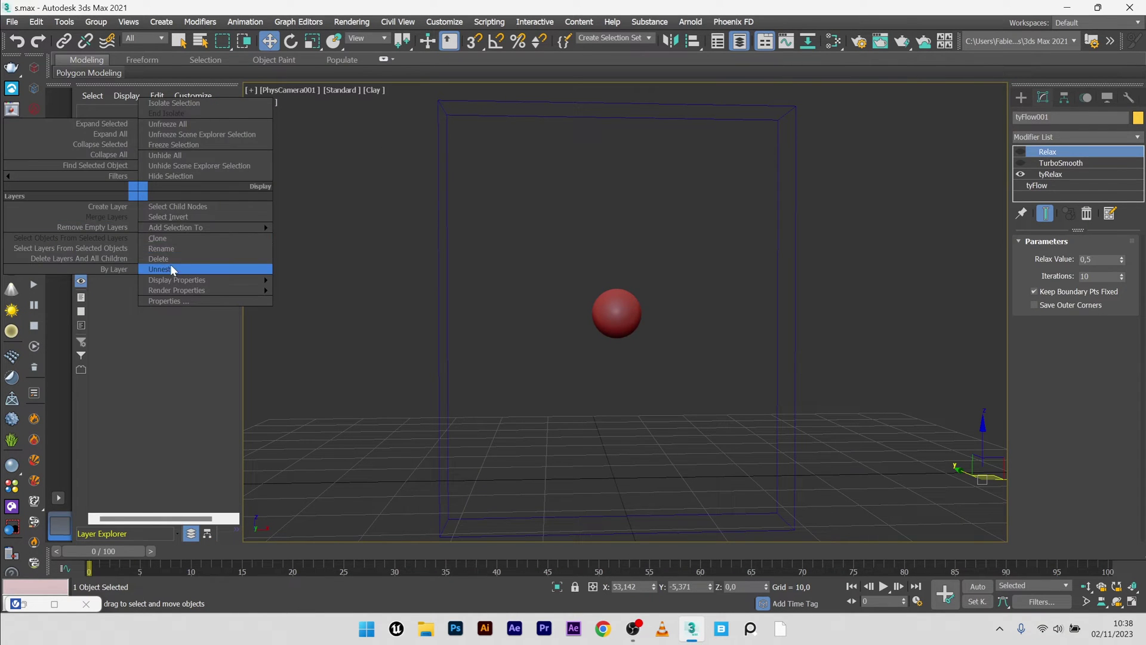
click(171, 265)
middle_drag(606, 316, 574, 325)
Step: Create a new tyFlow object on the grid beside the text's box and open its editor, narrowed so the scene stays visible
click(1021, 98)
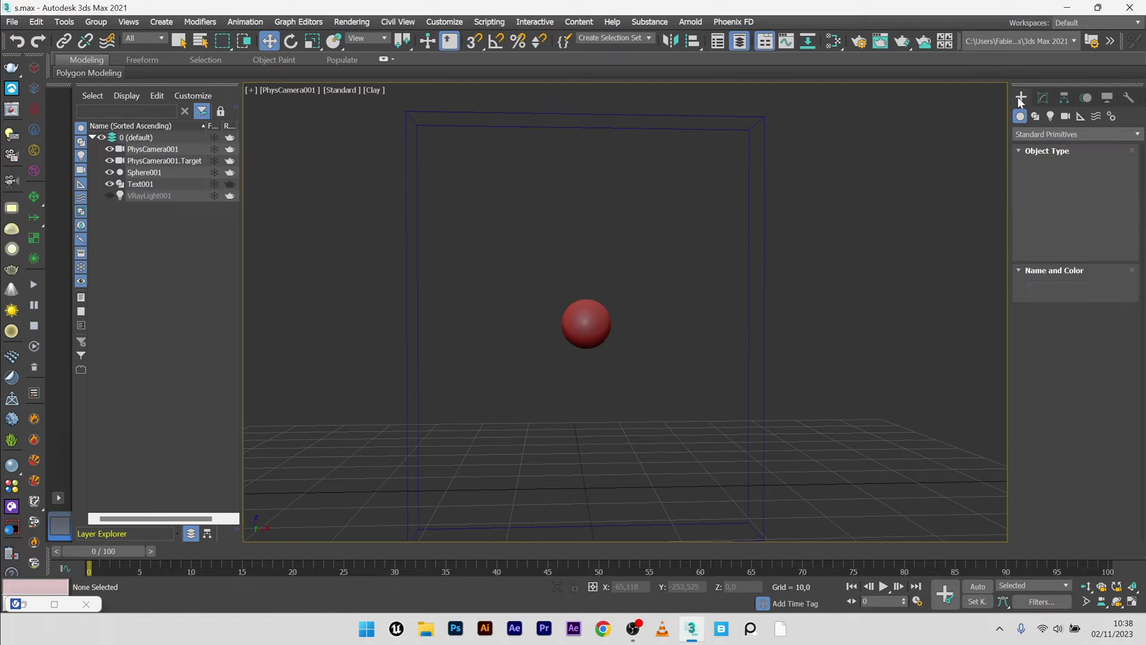
click(1101, 251)
click(875, 451)
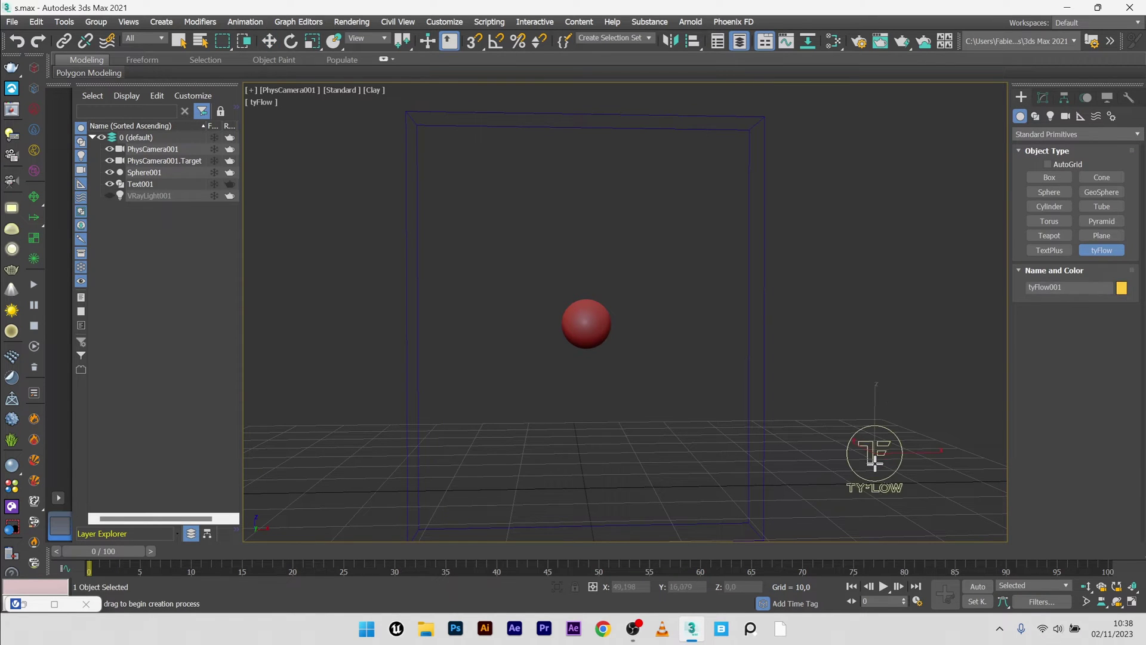
click(1041, 99)
click(1063, 273)
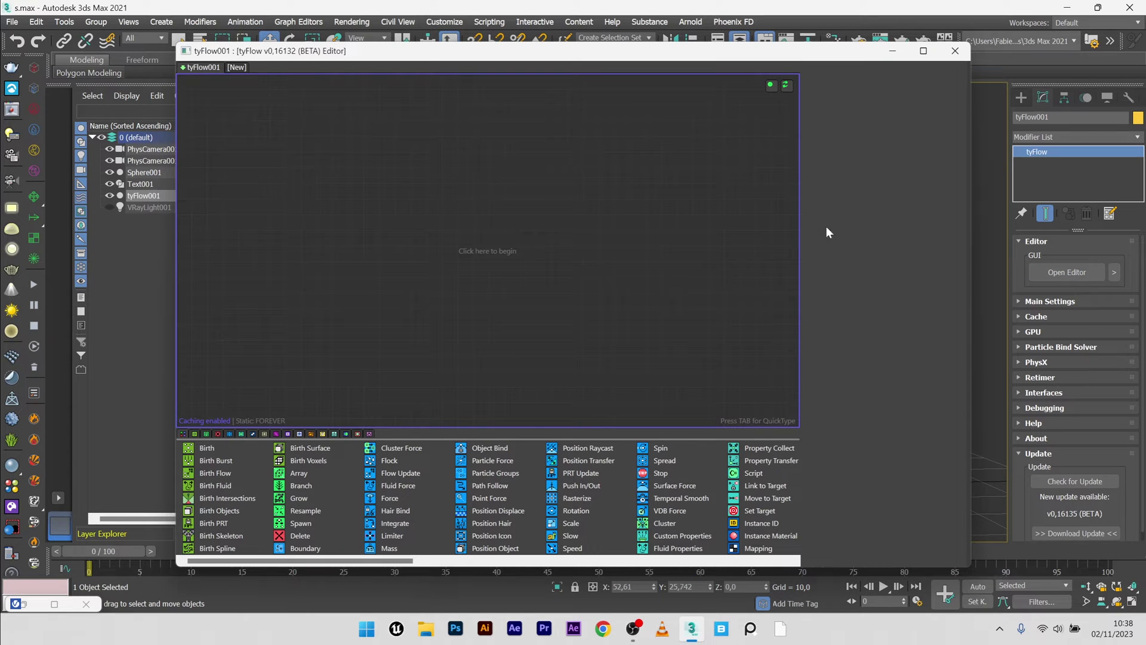
drag(973, 229, 781, 242)
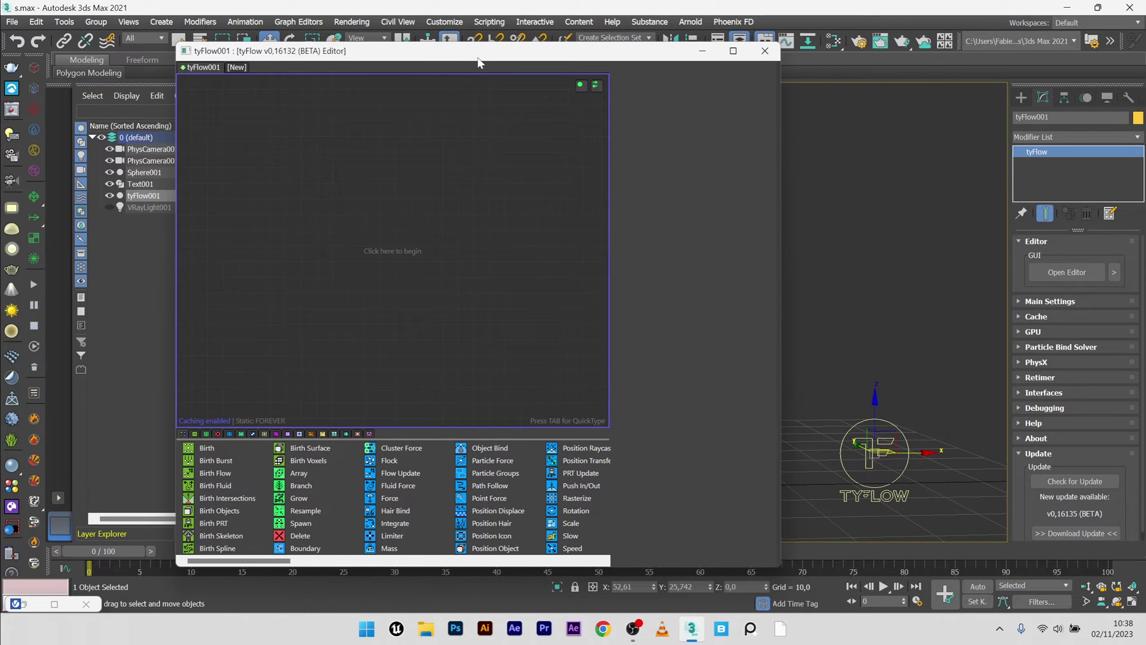
drag(480, 62, 371, 70)
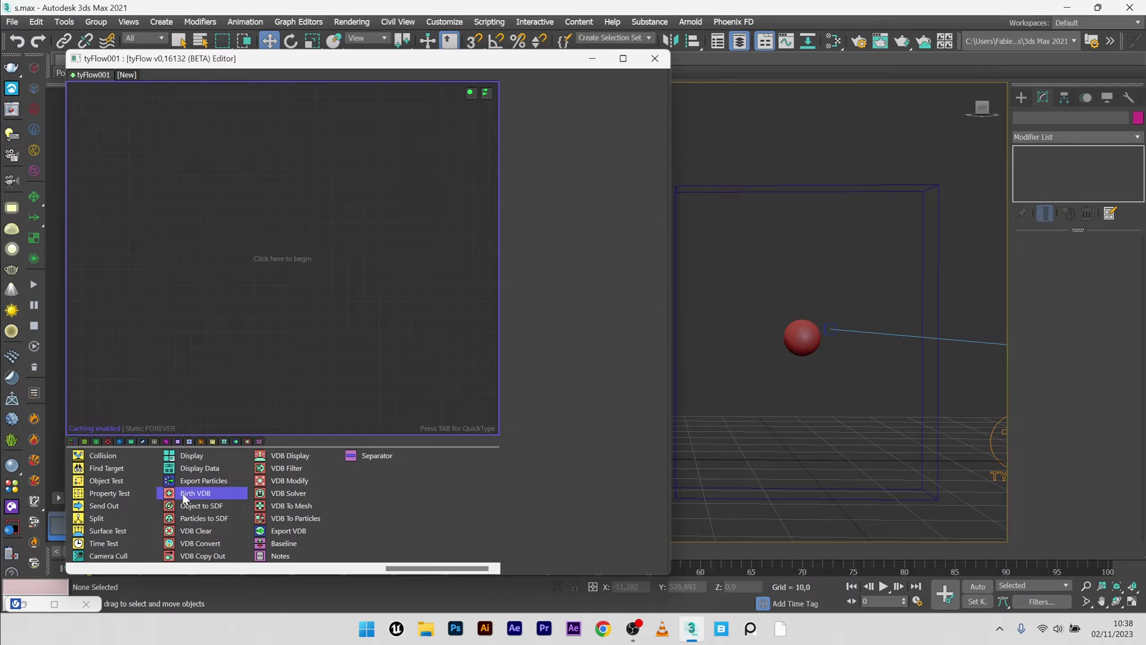
Step: Create a Birth VDB event in the flow and add an Object to SDF operator below Birth VDB
drag(184, 495, 175, 491)
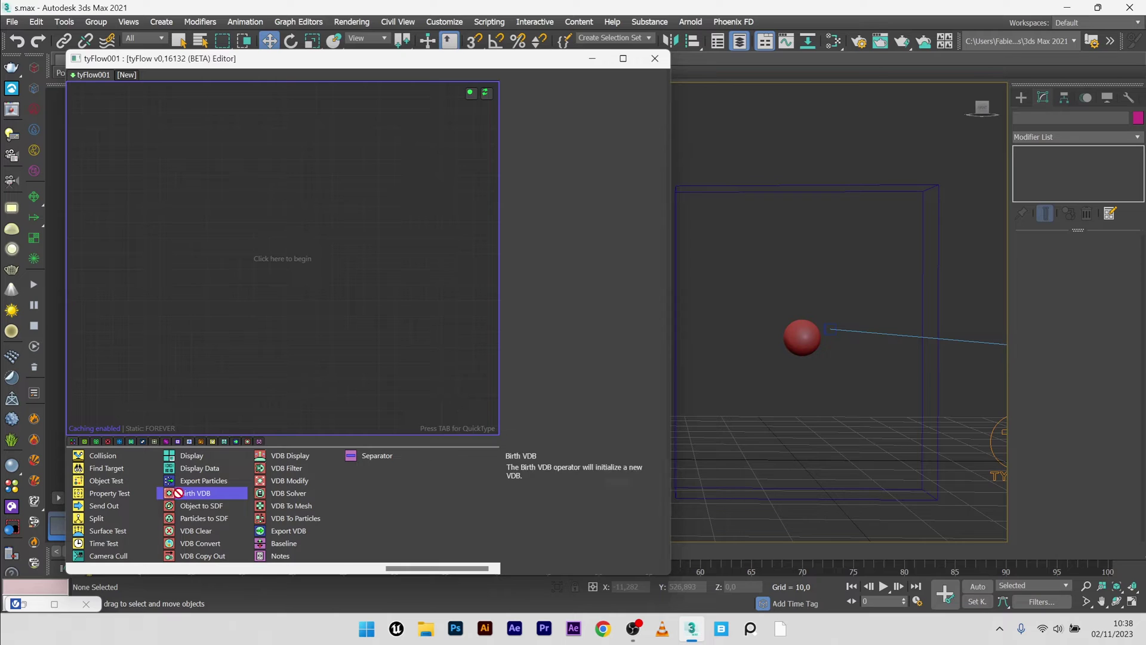
drag(259, 211, 261, 213)
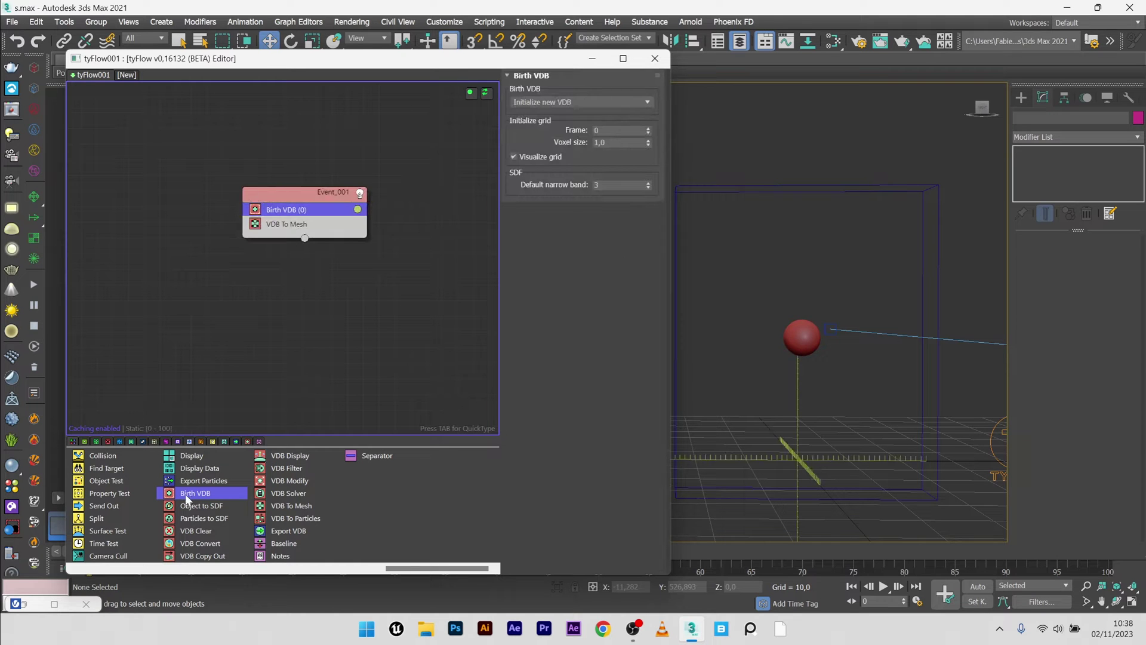
key(Tab)
text(obj)
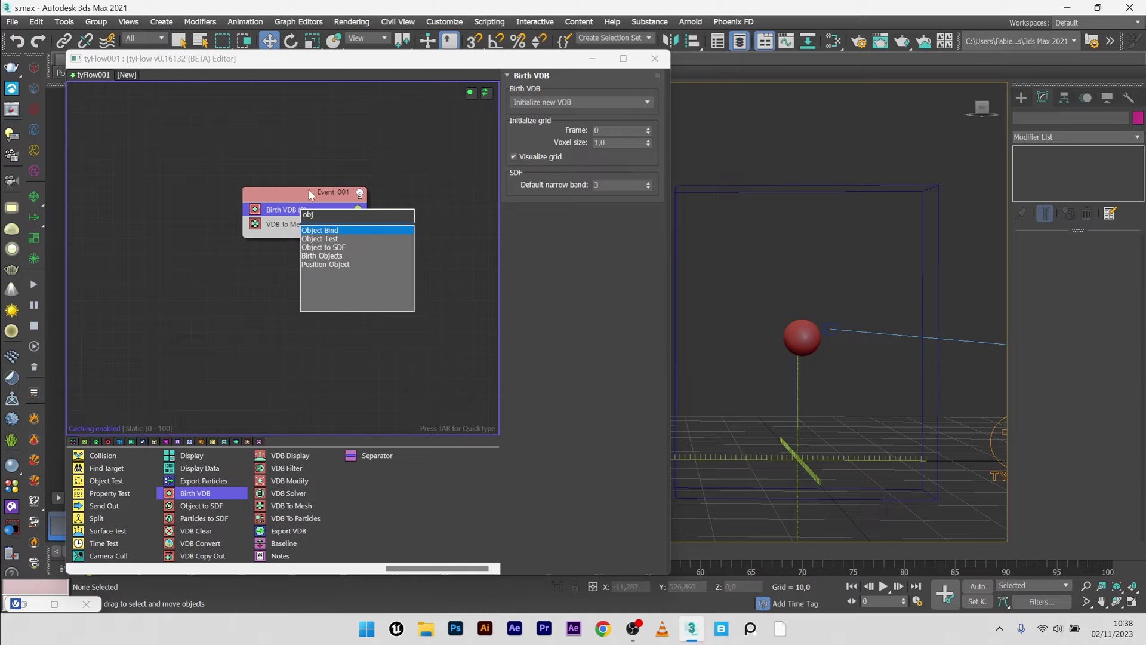
click(340, 245)
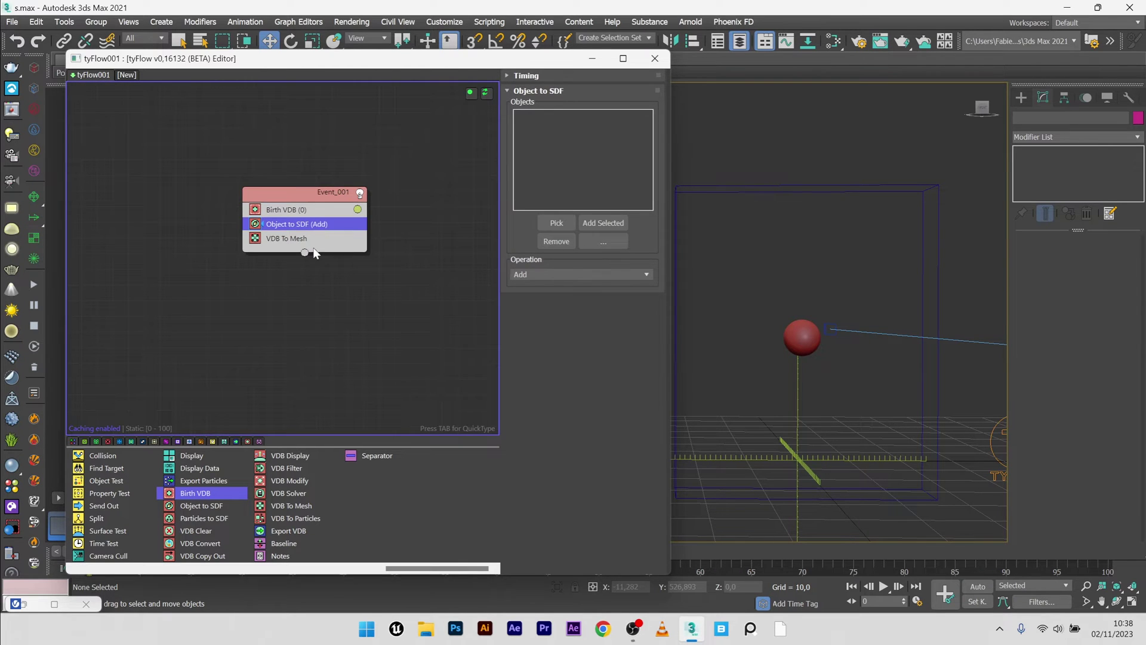
Step: Pick Sphere001 as the Object to SDF source, and hide Text001 and Sphere001 in the scene
click(557, 222)
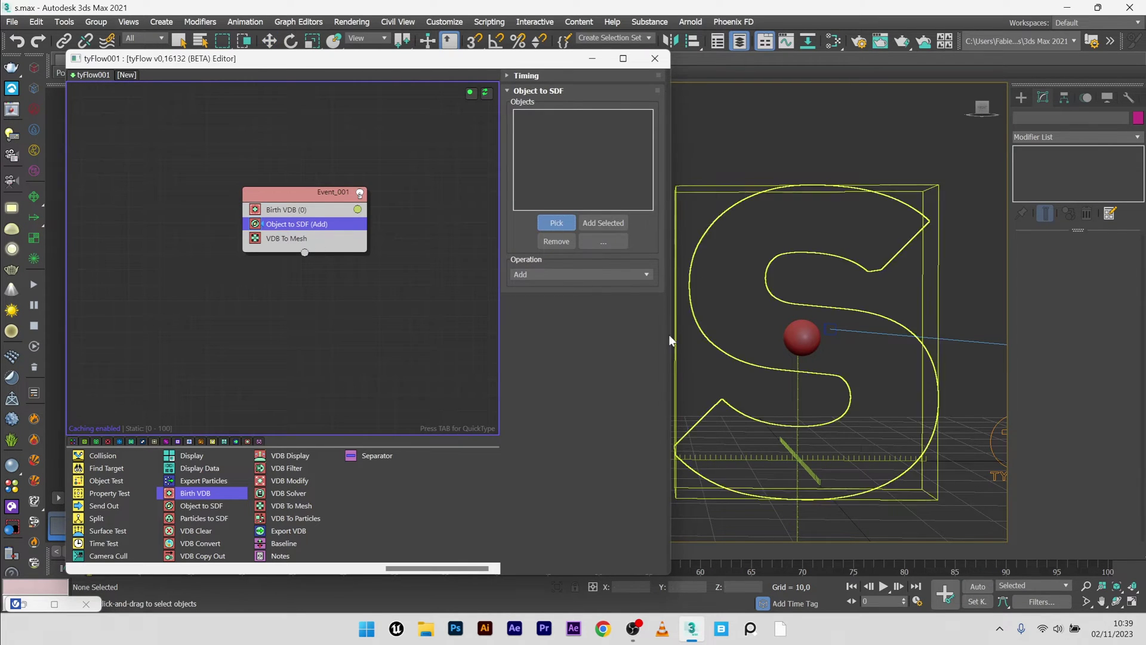
click(810, 337)
drag(370, 63, 378, 263)
click(113, 184)
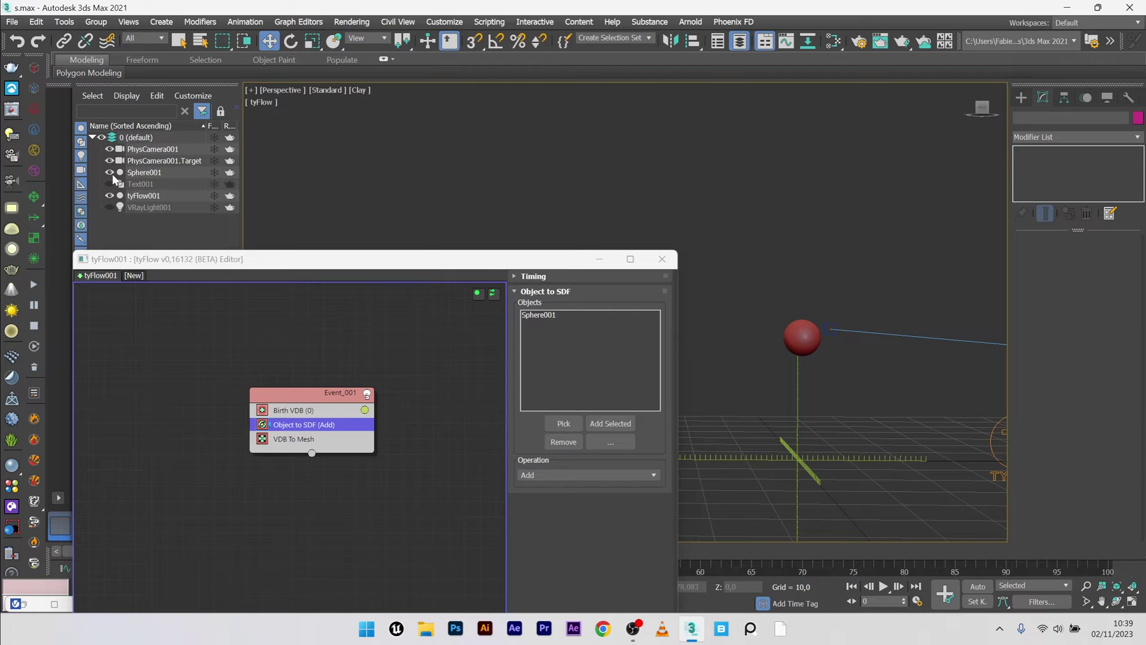
click(109, 173)
alt+middle_drag(776, 262, 755, 341)
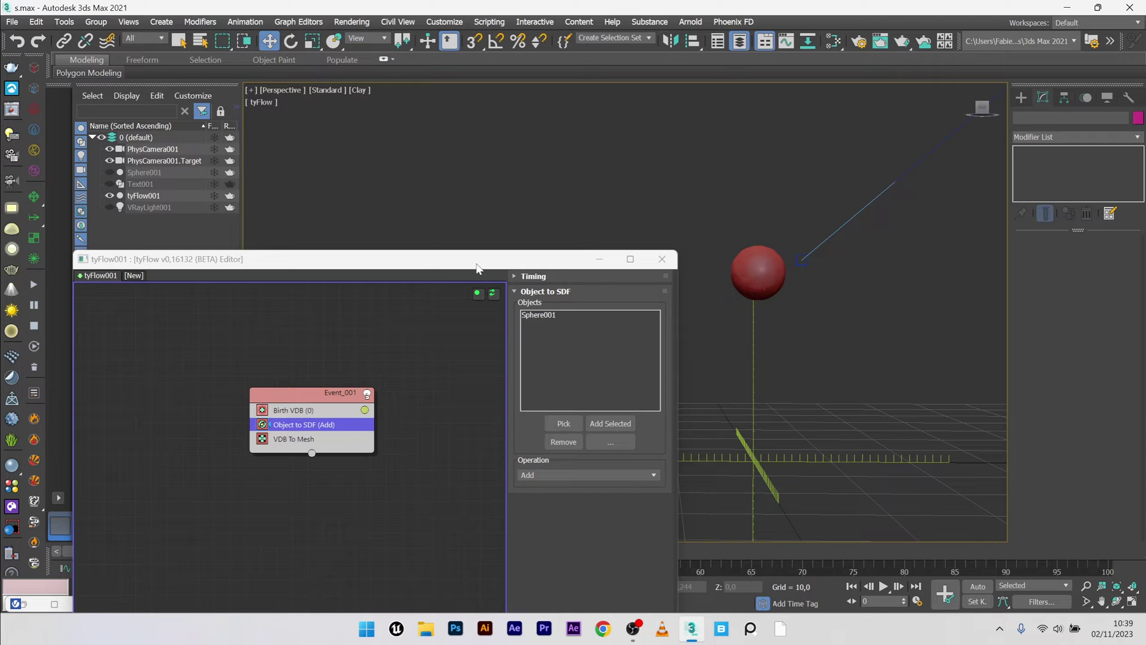
Step: Add a VDB Modify operator below Object to SDF, and shorten the editor window to reach the timeline and go to frame 4
click(310, 411)
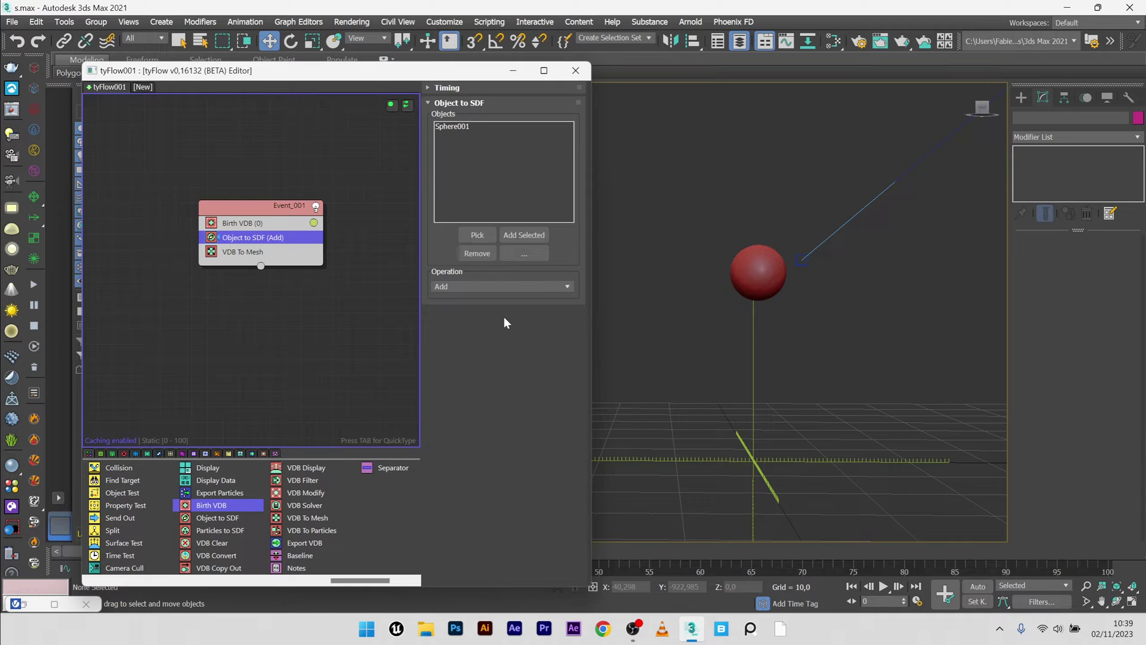
key(Tab)
text(vd)
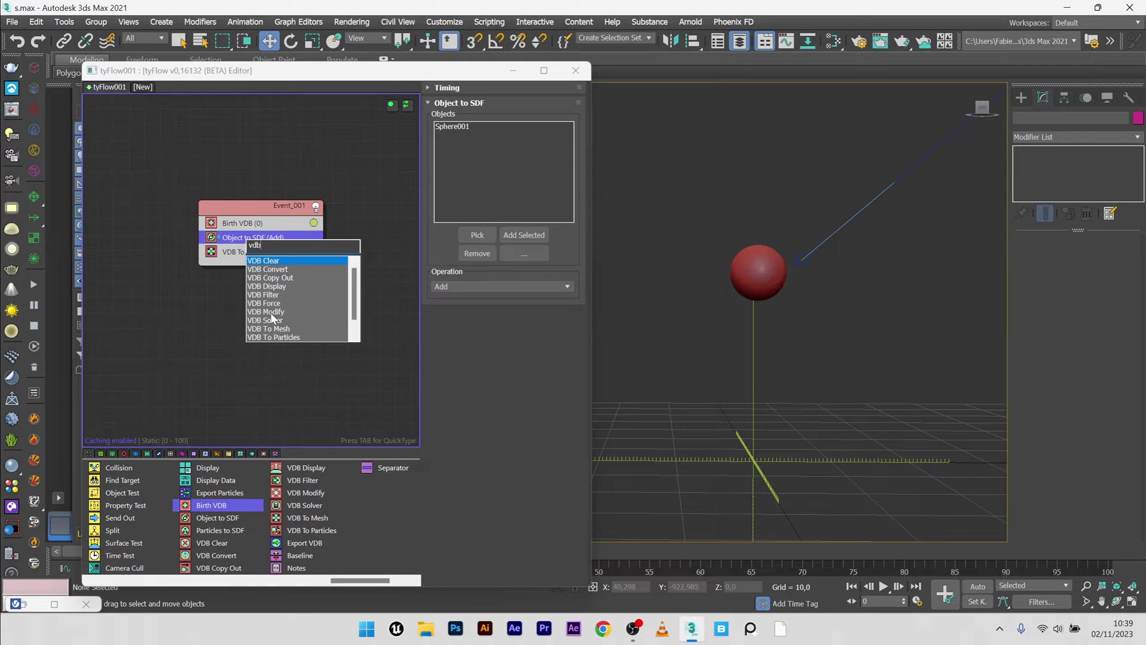
click(271, 311)
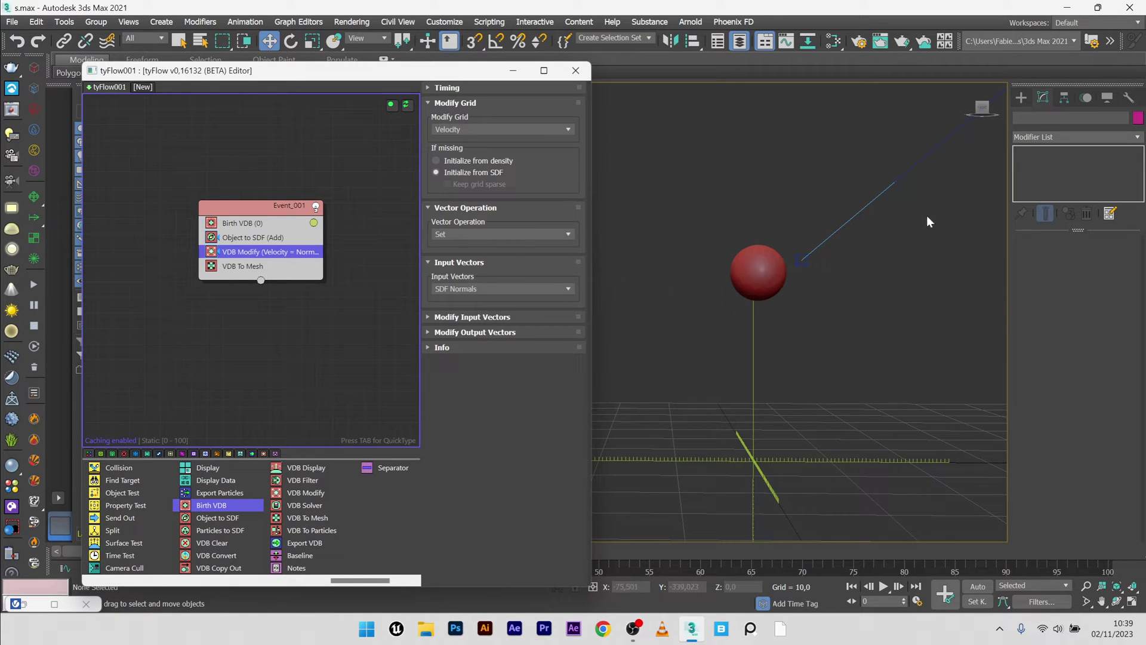
drag(374, 587, 373, 536)
drag(124, 561, 157, 558)
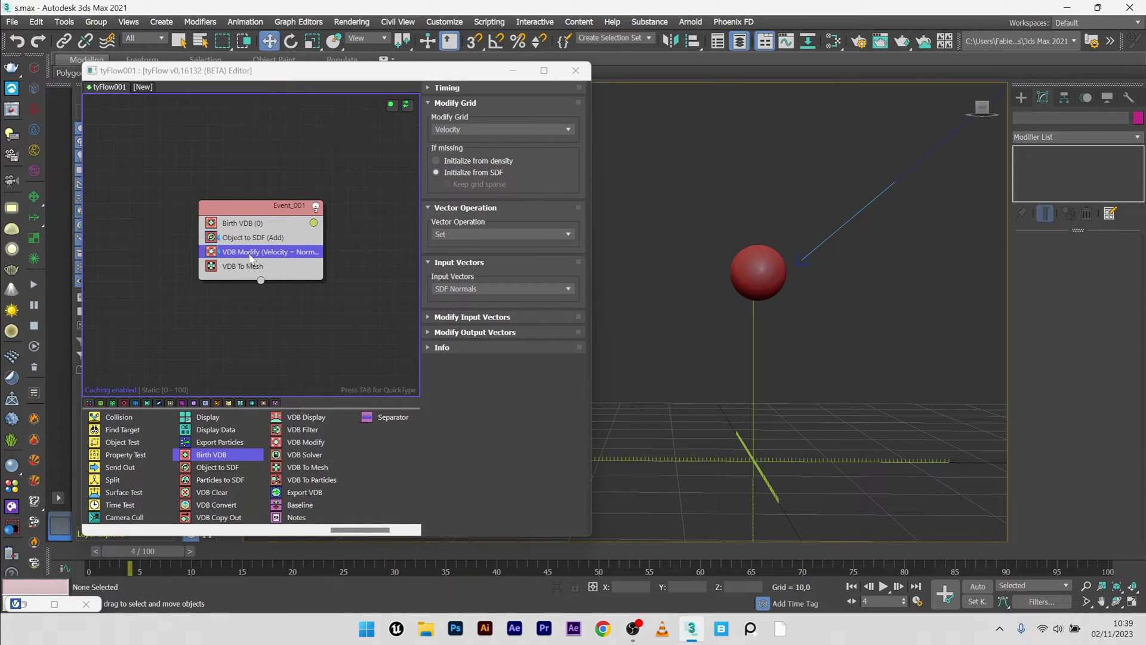
Step: Add a VDB Solver operator below VDB Modify and check the sphere's growth up to frame 11
key(Tab)
text(vd)
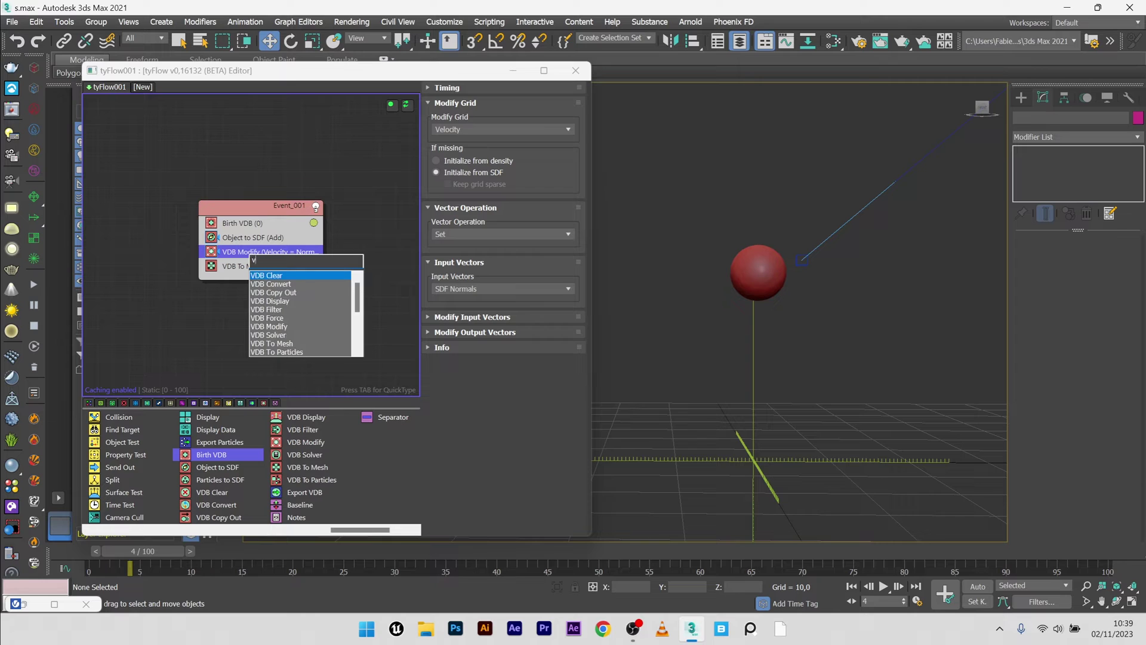
text(b)
click(271, 334)
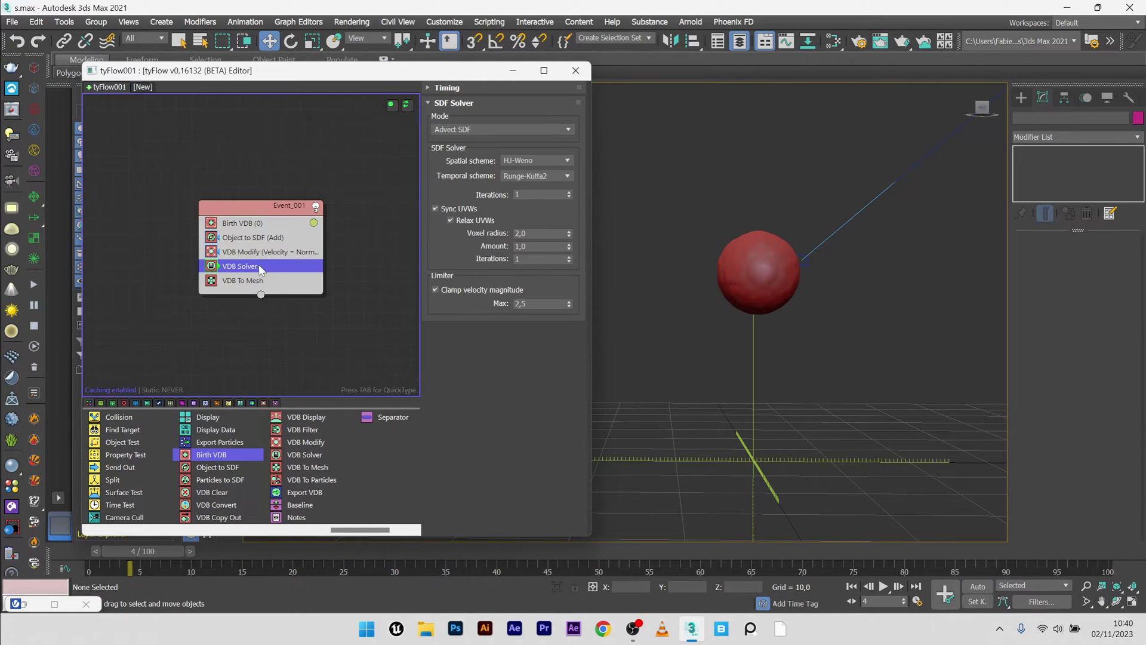
drag(112, 558, 217, 560)
key(w)
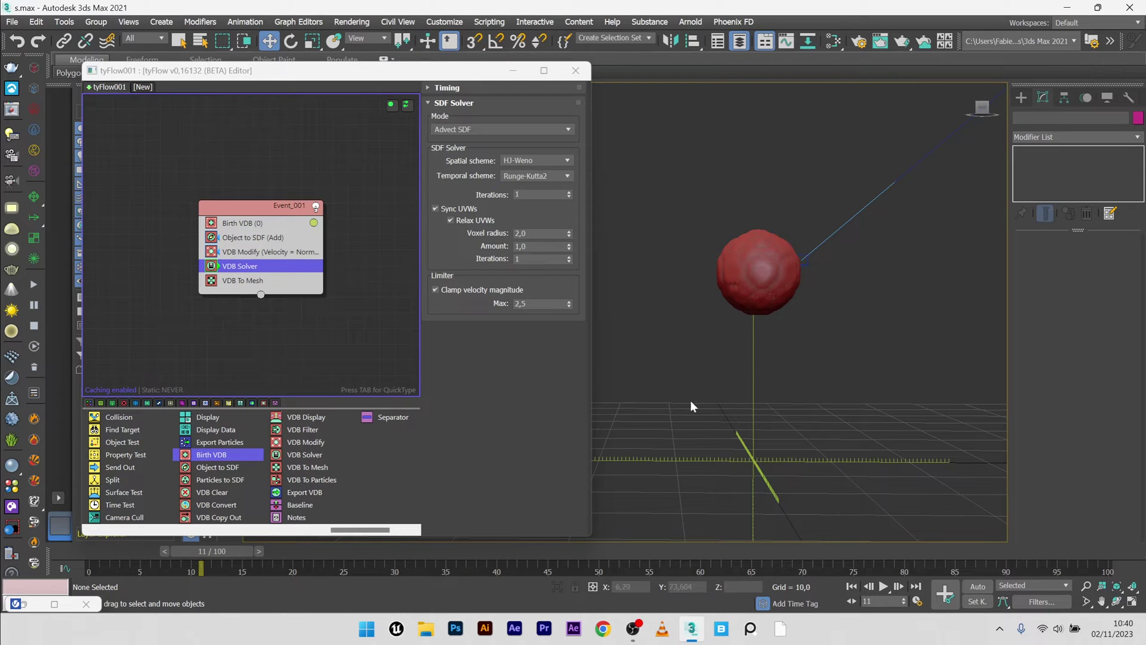
Step: Set the VDB Modify operator's timing to Continuous and check the sphere's growth up to frame 20
click(253, 253)
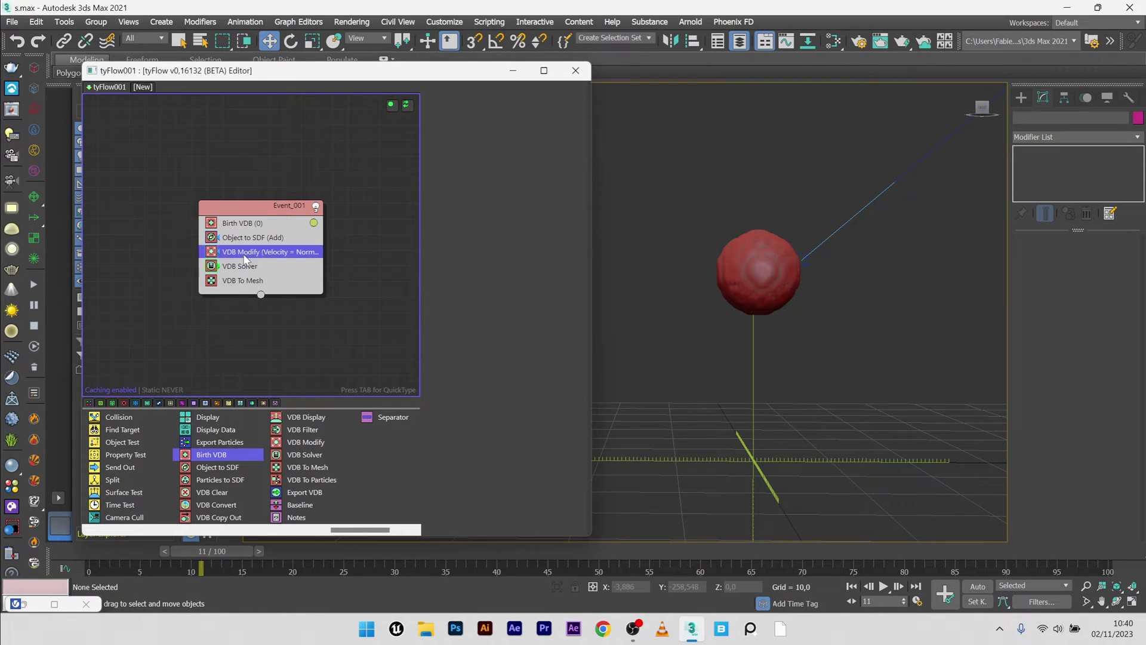
click(454, 87)
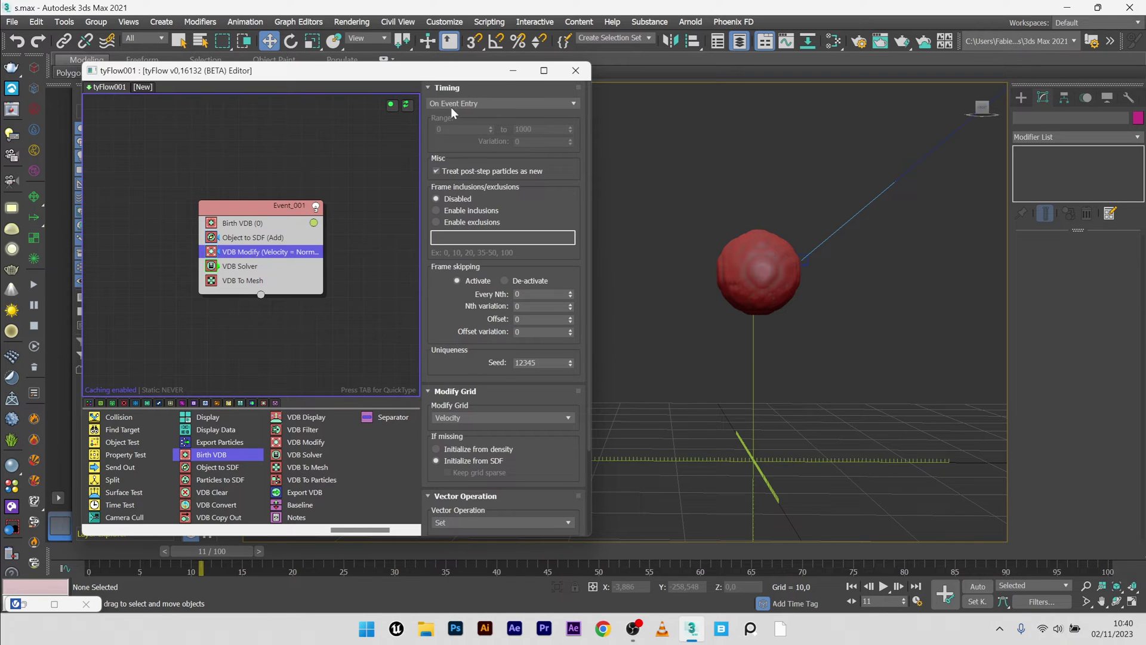
click(450, 106)
click(461, 127)
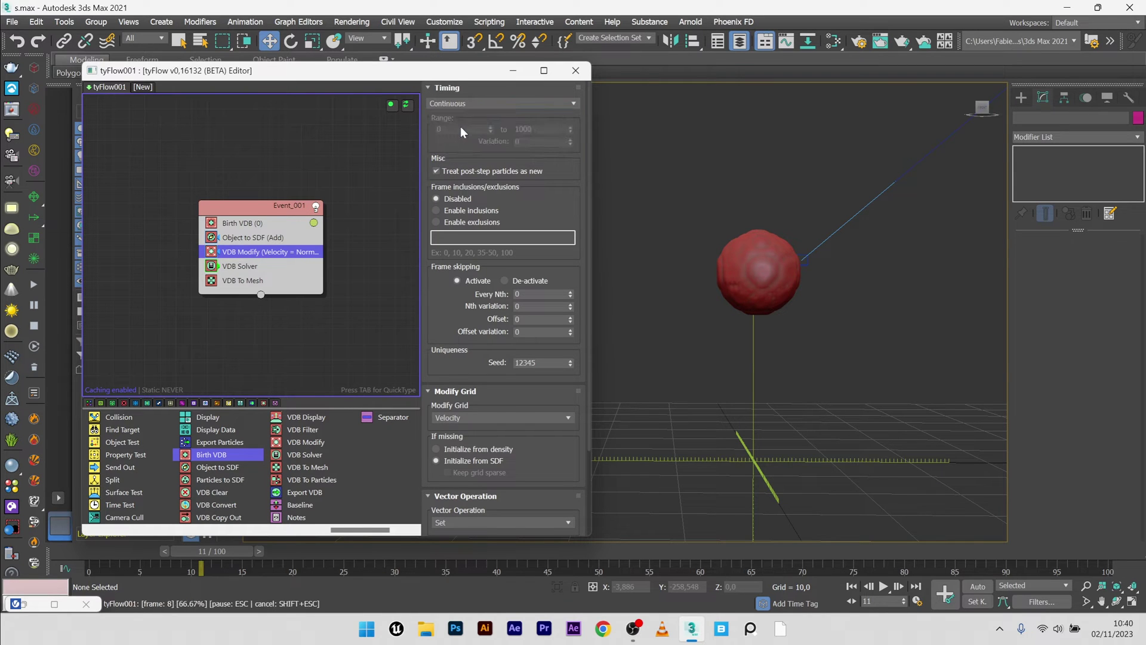
drag(113, 556, 292, 551)
key(w)
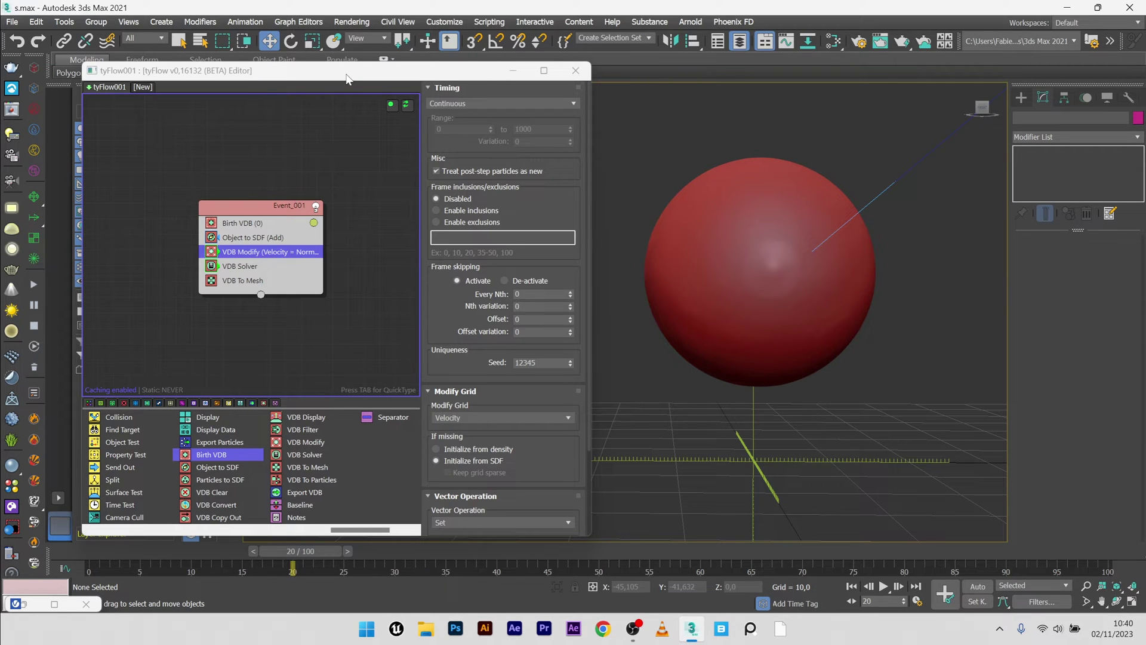
Step: Add a second Object to SDF operator directly below the first one in the event
click(250, 237)
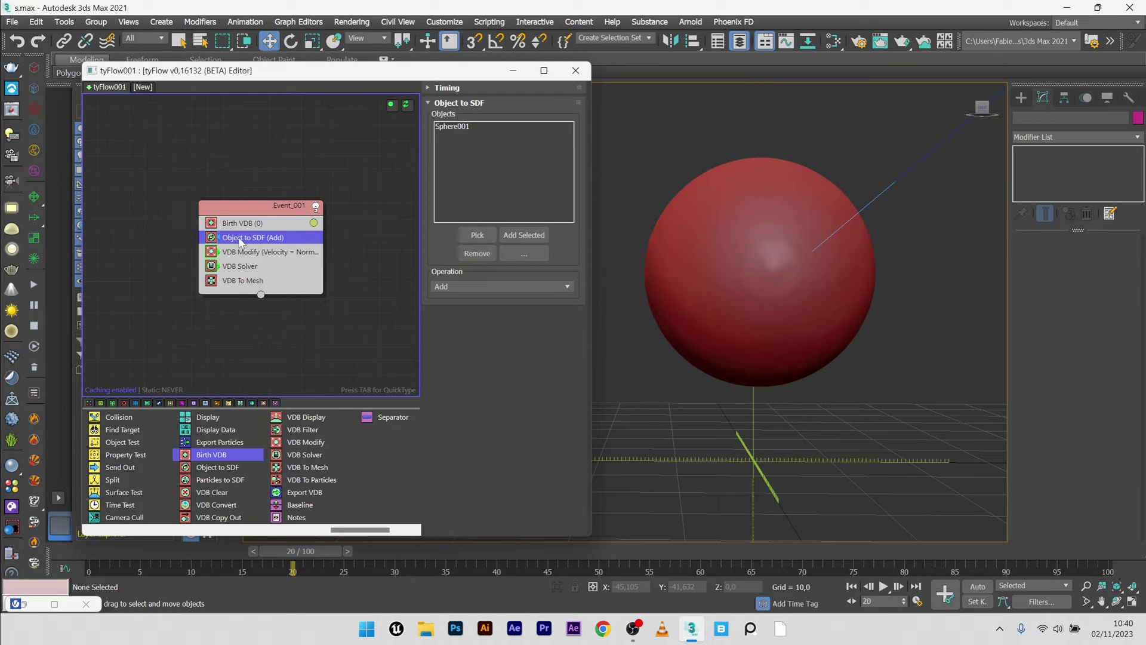
key(Tab)
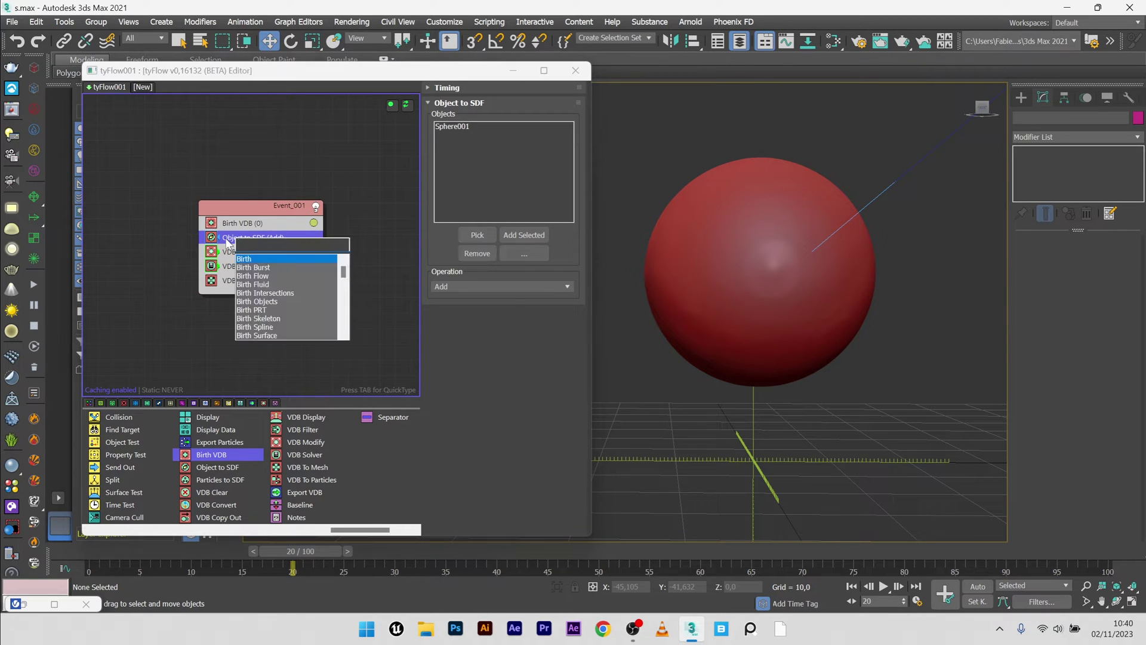
text(ob)
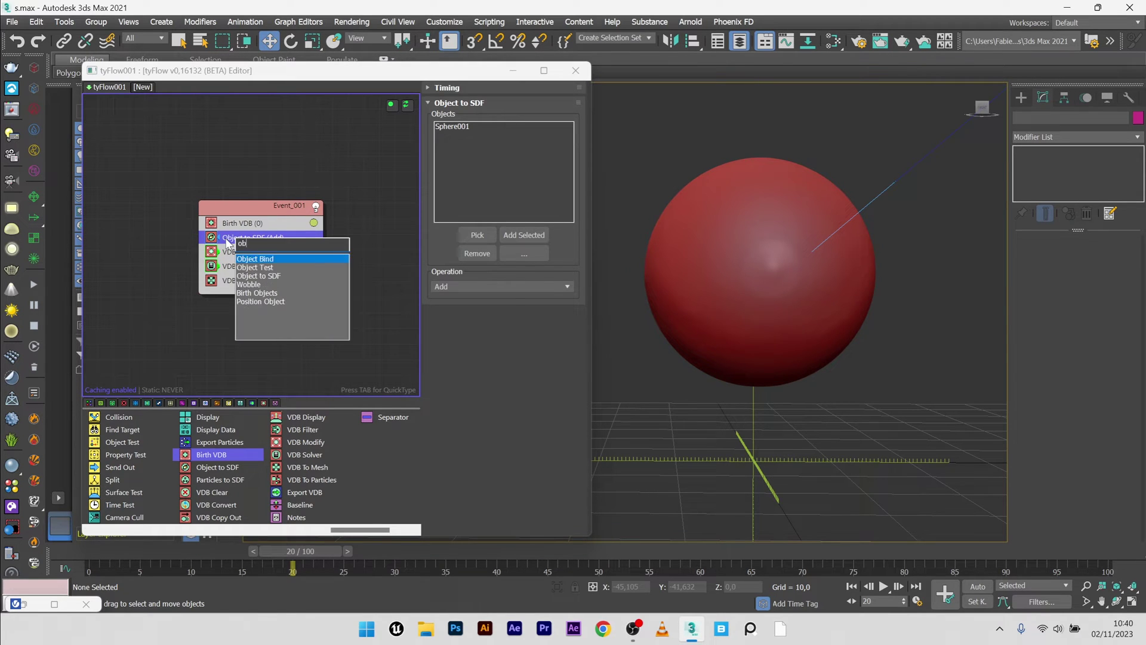
click(270, 275)
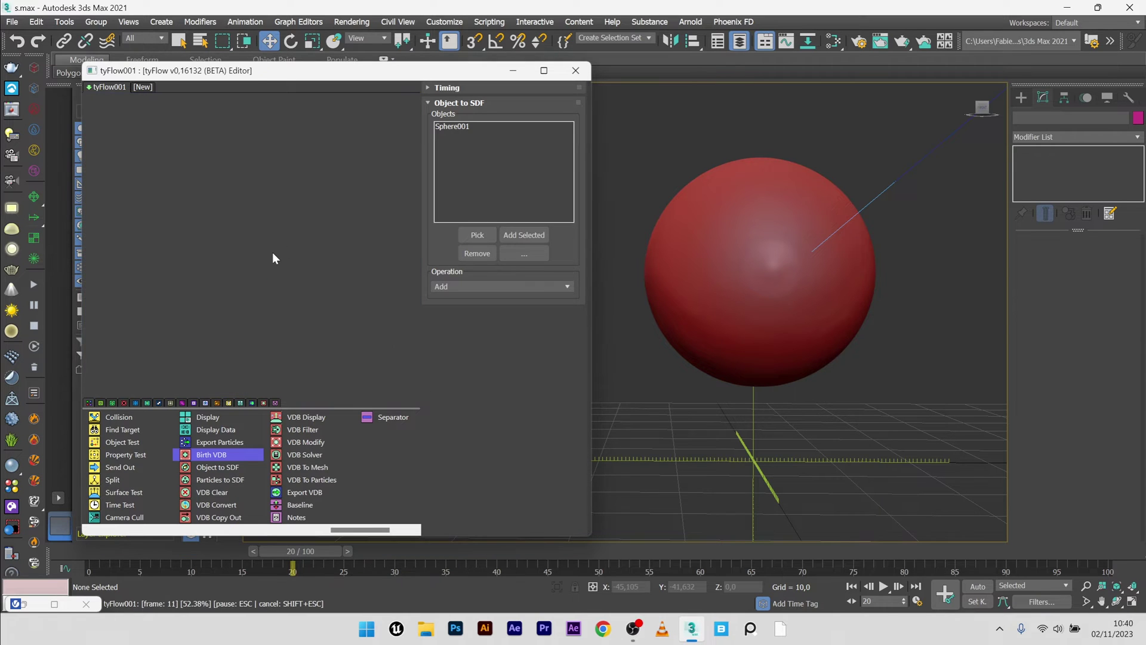
mouse_move(248, 239)
mouse_down()
mouse_move(269, 263)
mouse_move(247, 261)
mouse_up()
Step: Unhide Text001 and pick it as the source of the second Object to SDF operator
drag(457, 71, 514, 216)
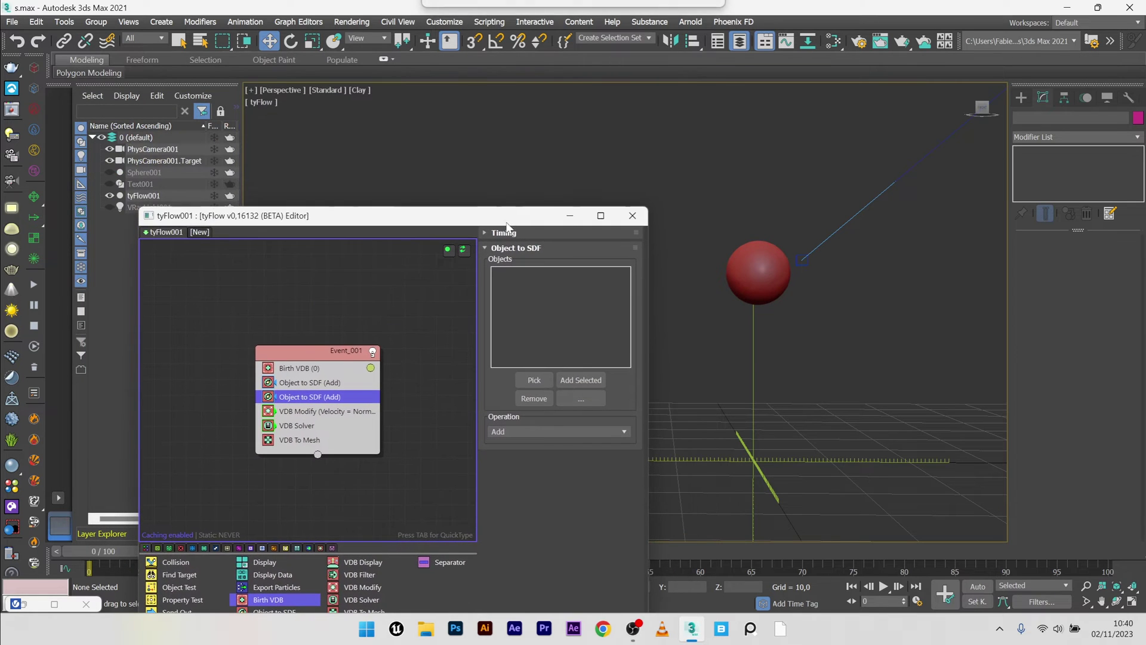
click(149, 185)
drag(475, 219, 391, 154)
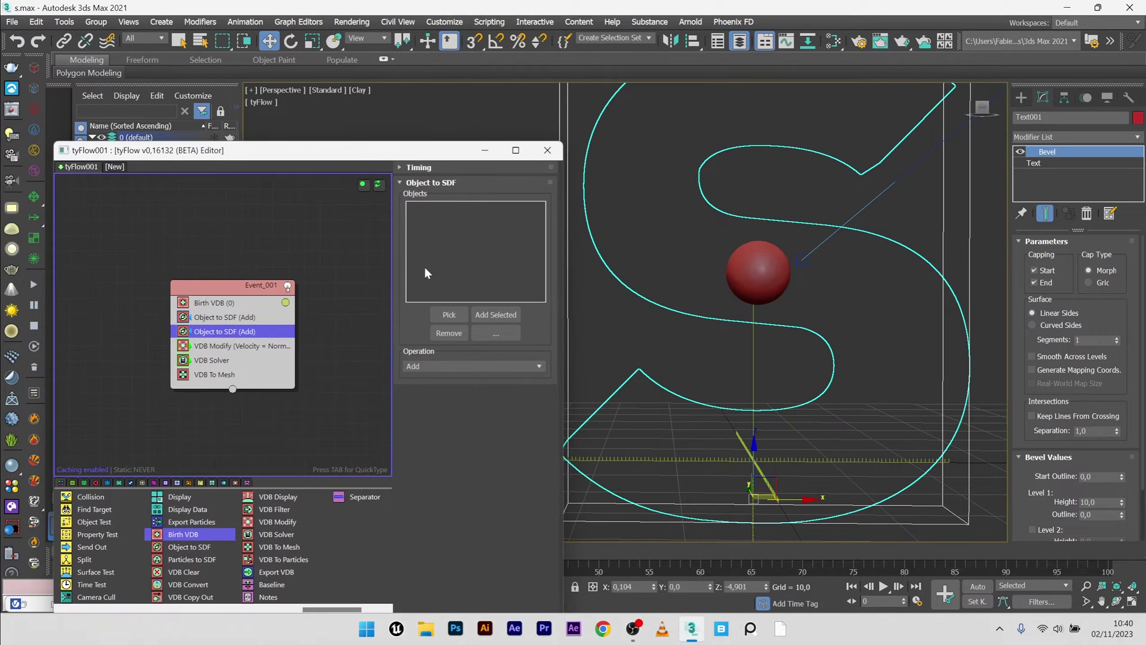
click(449, 315)
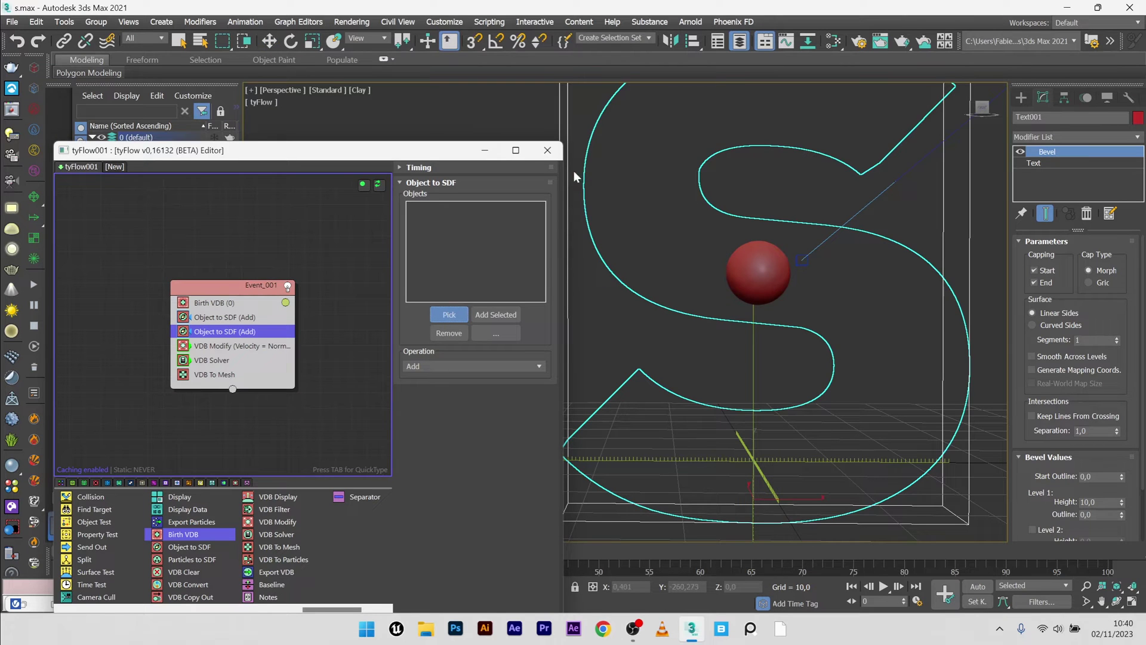
click(610, 394)
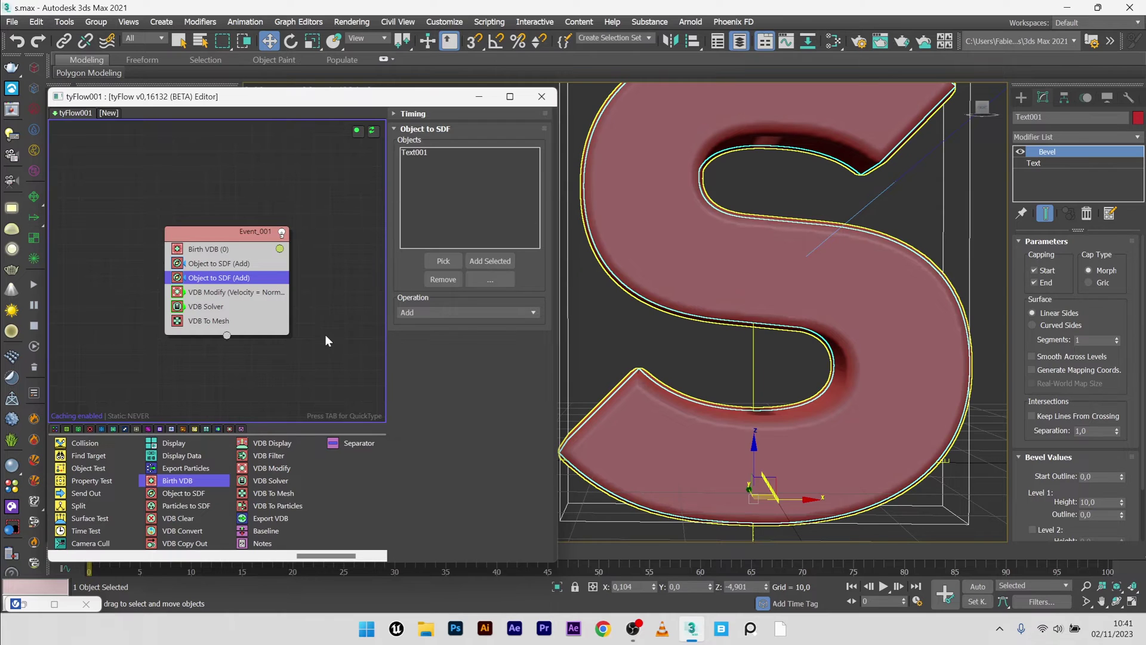
Step: Set the second Object to SDF's operation to Intersect and check the growth up to frame 16
click(435, 313)
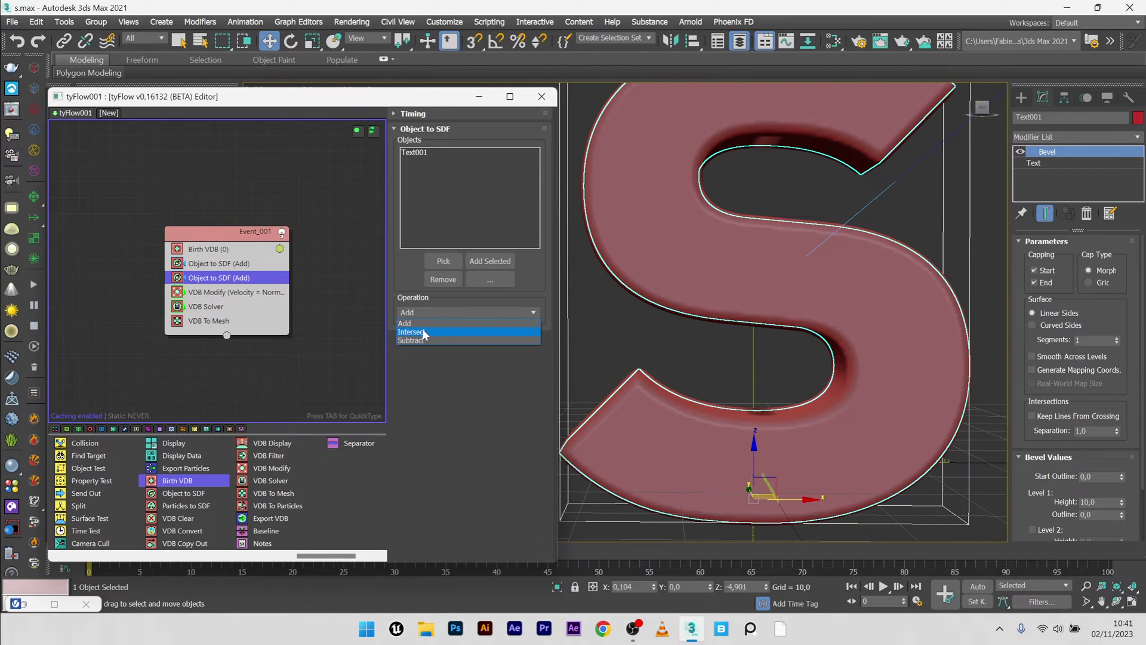
click(425, 332)
scroll(191, 564, up, 3)
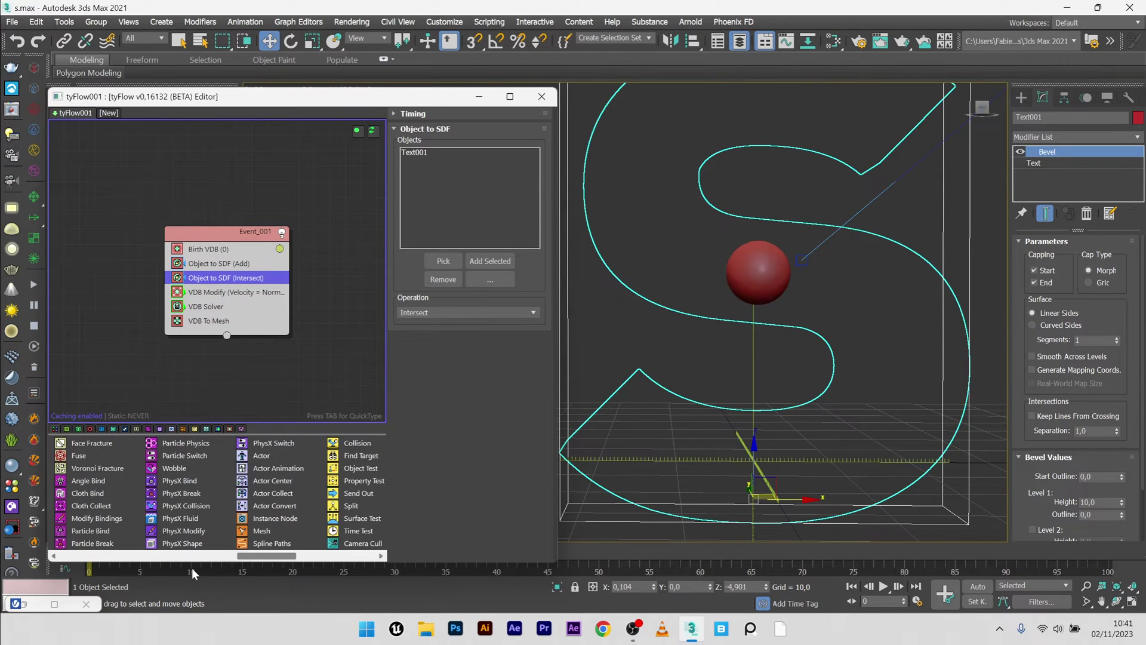
drag(195, 561, 204, 533)
drag(102, 547, 259, 559)
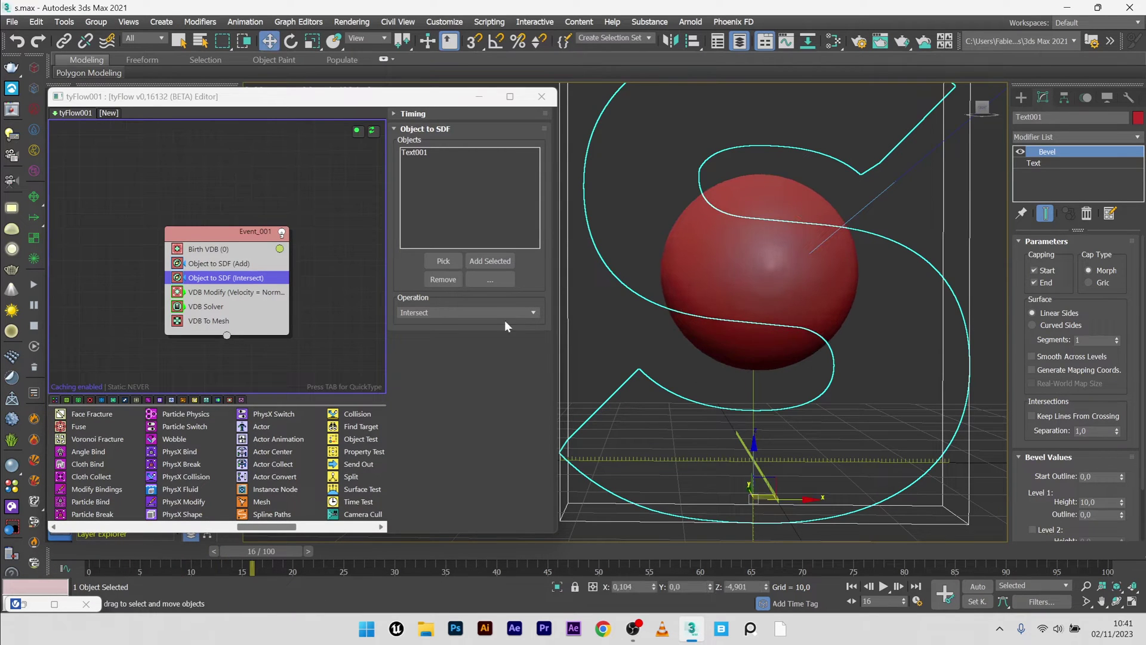
Step: Set the timing of the intersecting Object to SDF operator to Continuous
click(431, 114)
click(416, 130)
click(412, 156)
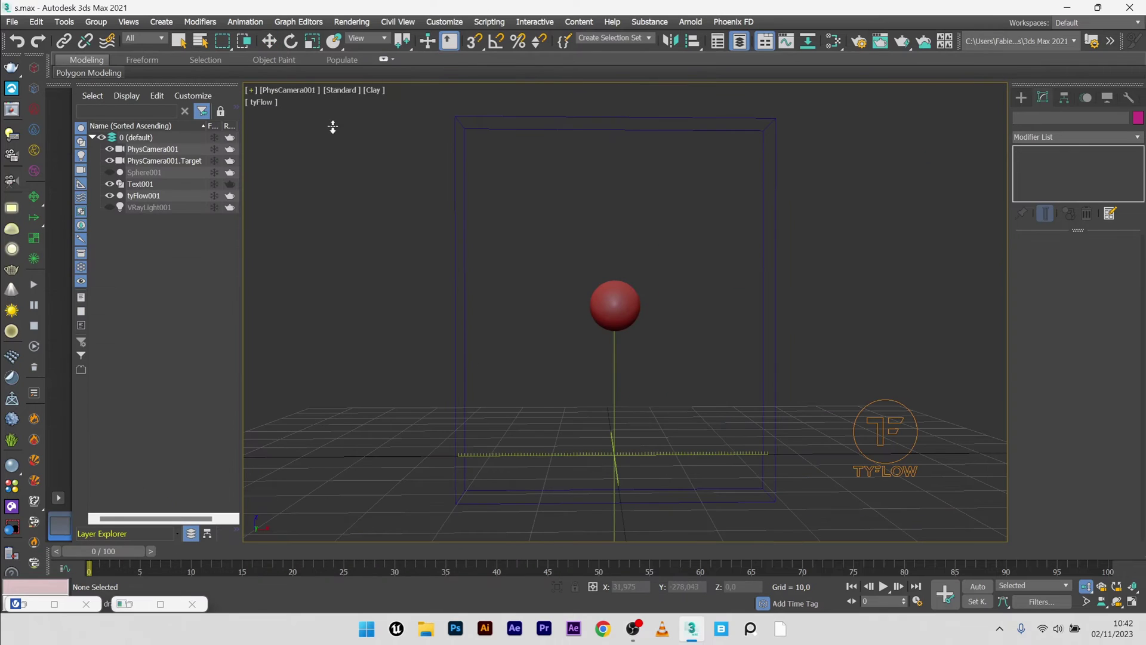
Step: Scrub the timeline in the PhysCamera001 view to examine how the sphere fills the letter S
drag(90, 553, 807, 539)
drag(98, 546, 522, 519)
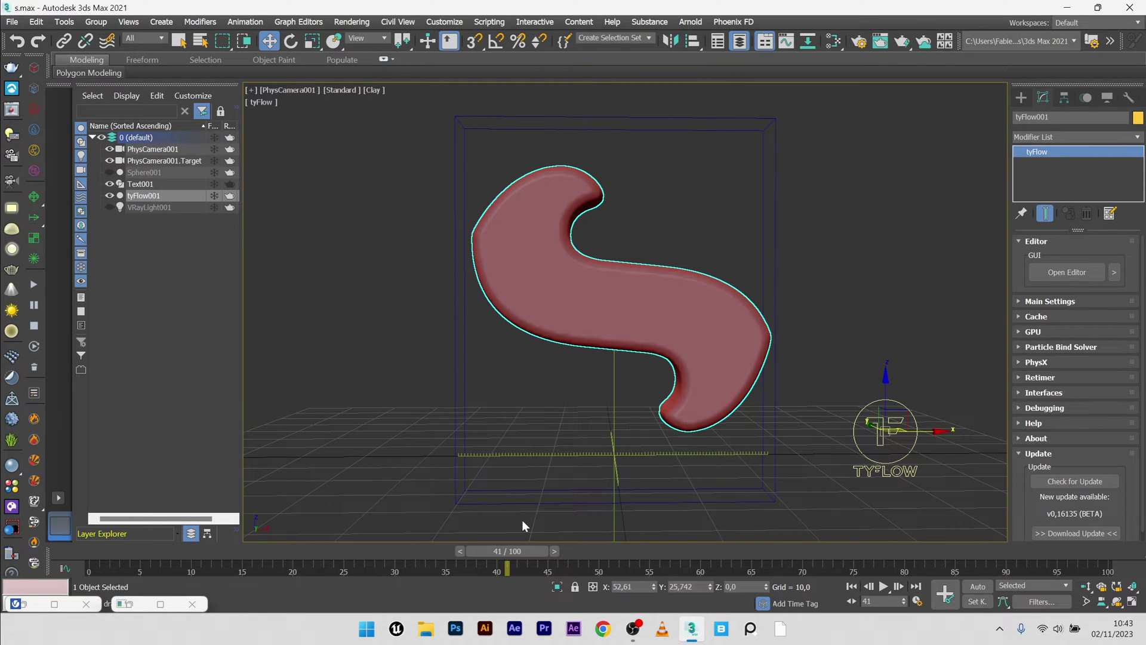
drag(98, 550, 160, 554)
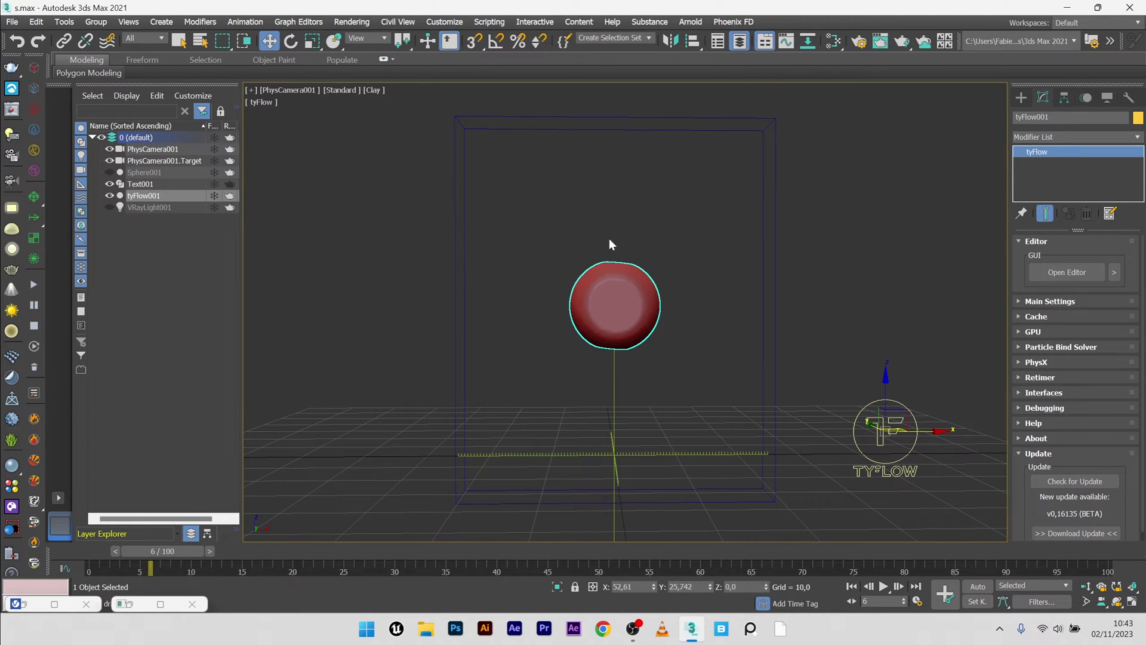
Step: Reopen the tyFlow editor, move it clear of the growing shape and go to frame 12
click(1067, 273)
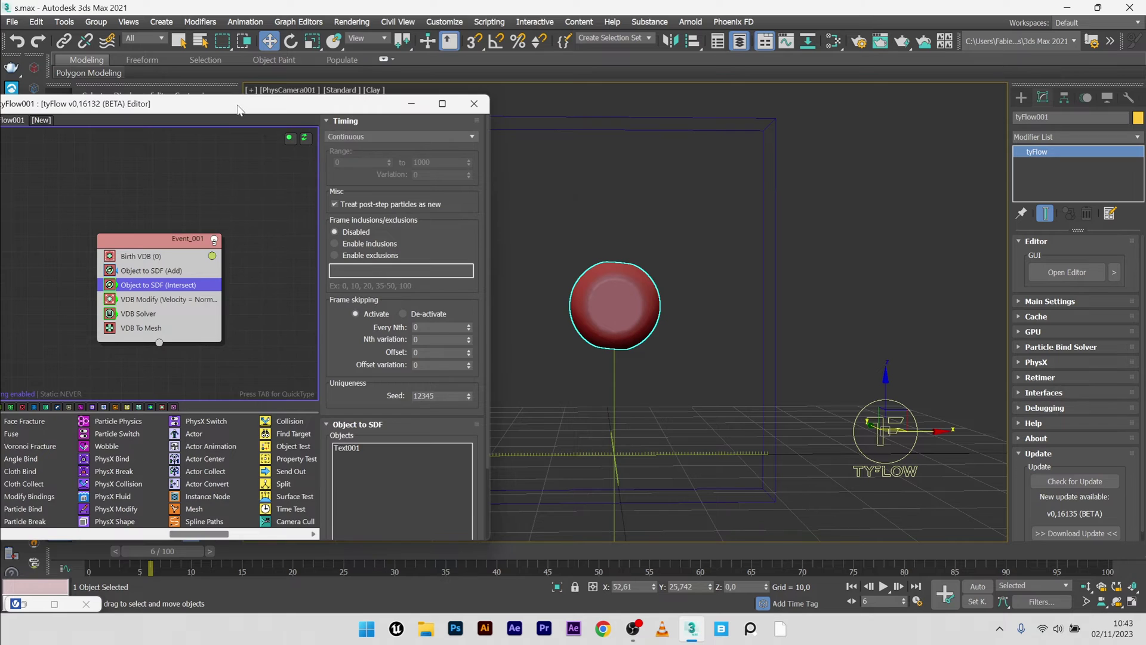
drag(239, 110, 309, 93)
drag(92, 553, 225, 552)
key(w)
Step: Add a second VDB Modify operator below the existing one and show its settings
click(222, 282)
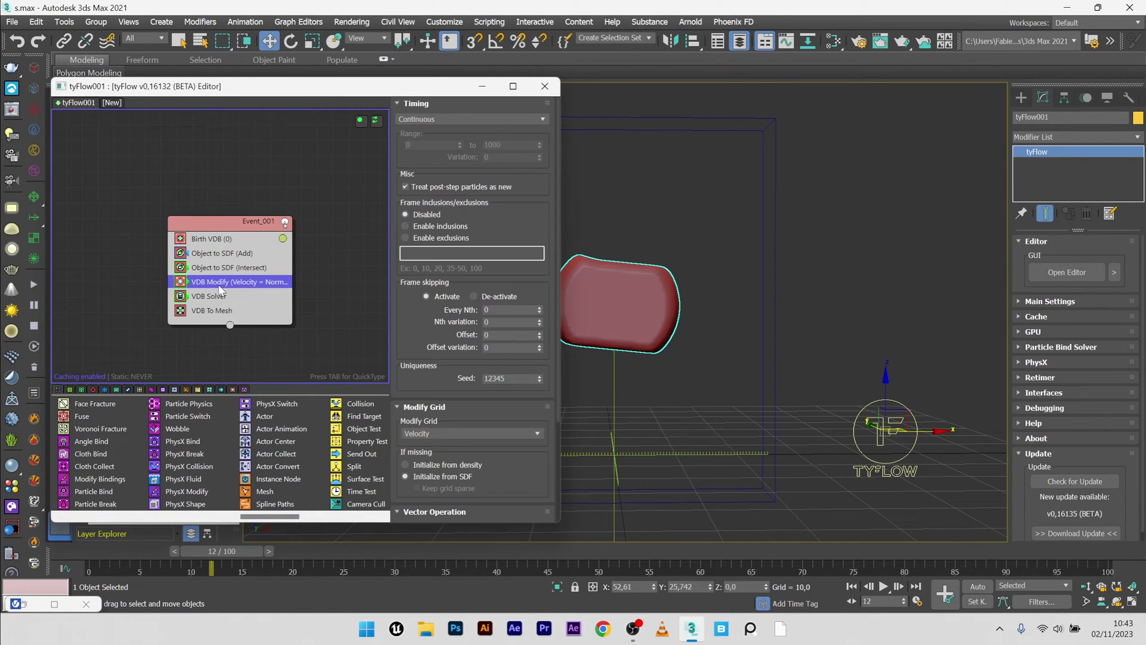
key(Tab)
text(vd)
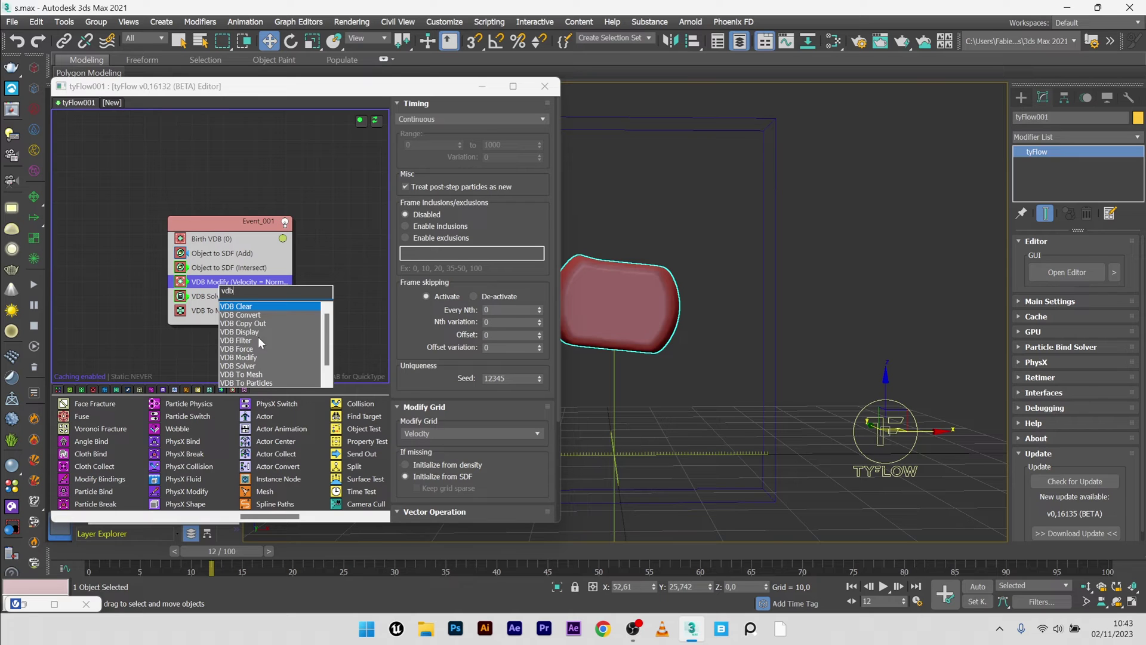
click(256, 357)
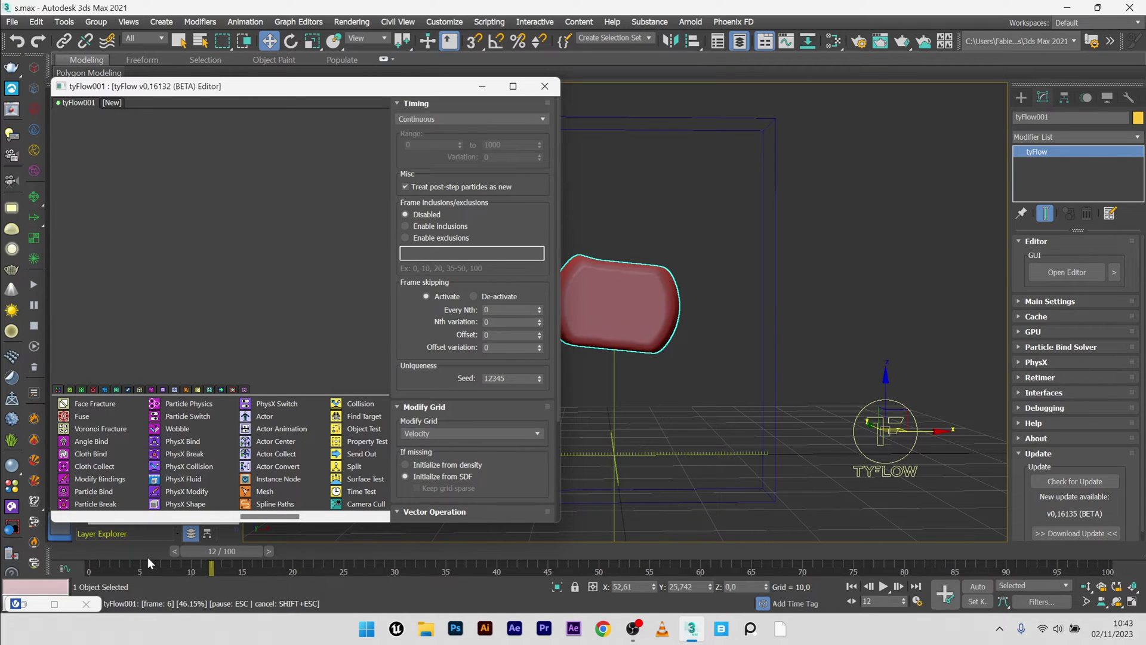
click(240, 297)
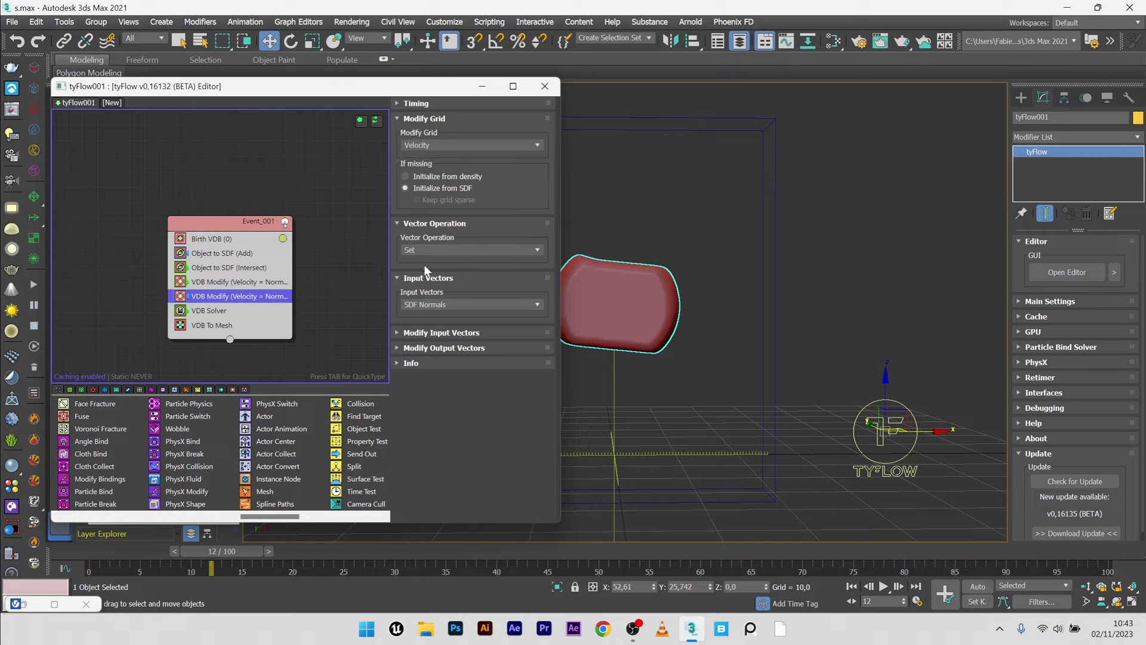
Step: Make the second VDB Modify multiply the velocity by Noise, using Turbulence with a scale of 0,1
click(439, 246)
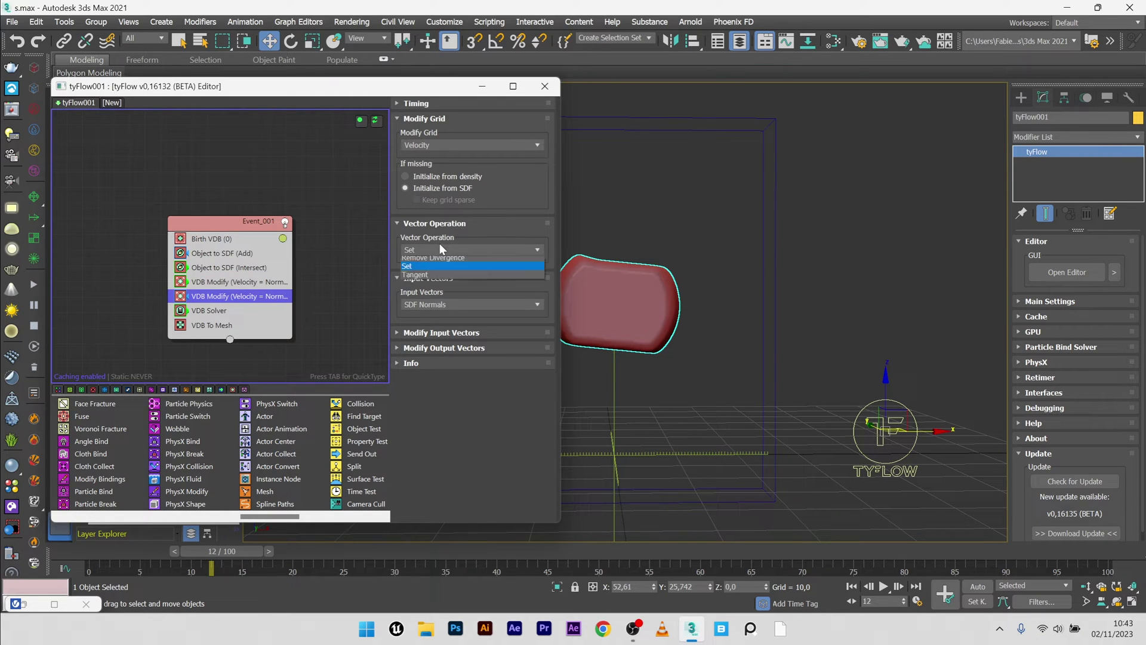
click(414, 284)
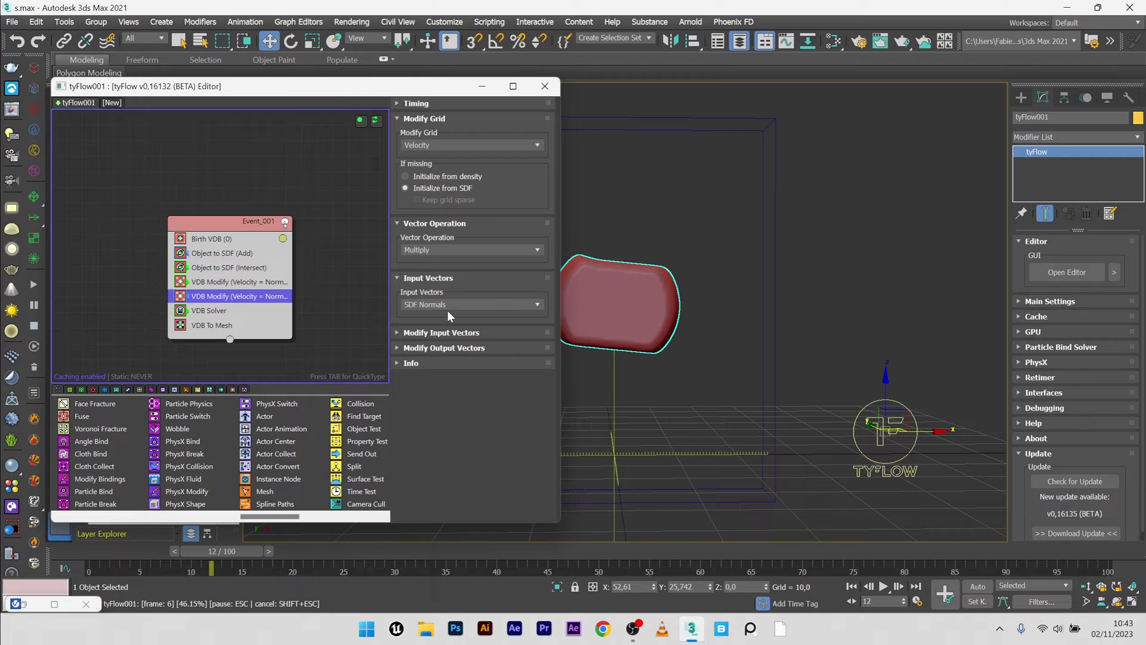
click(430, 303)
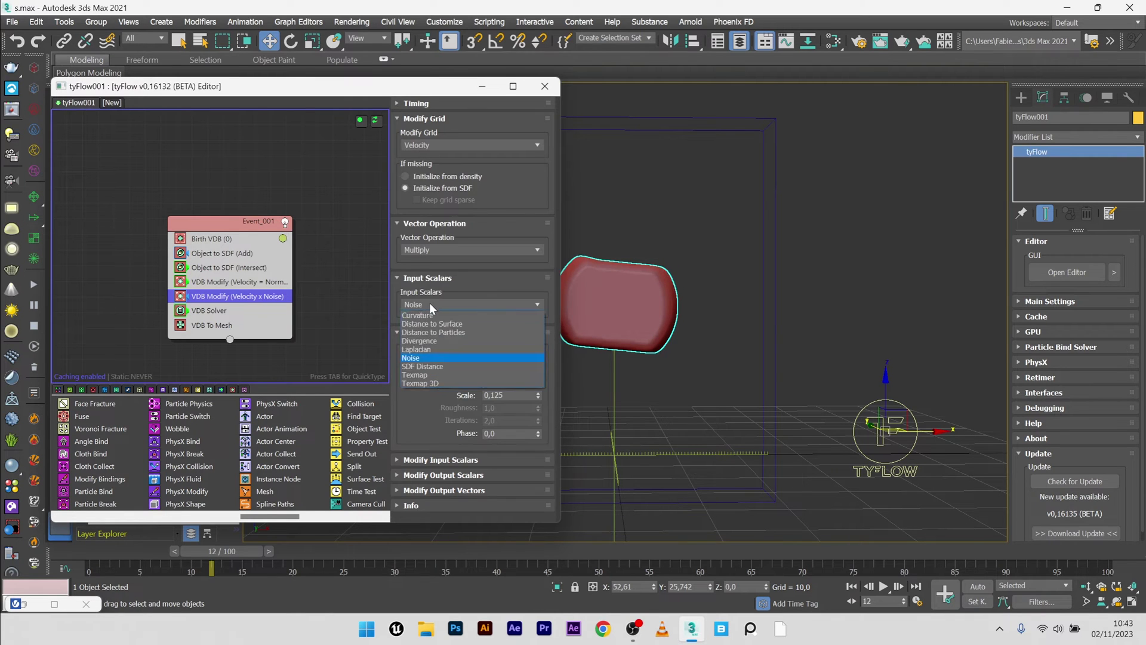
click(416, 358)
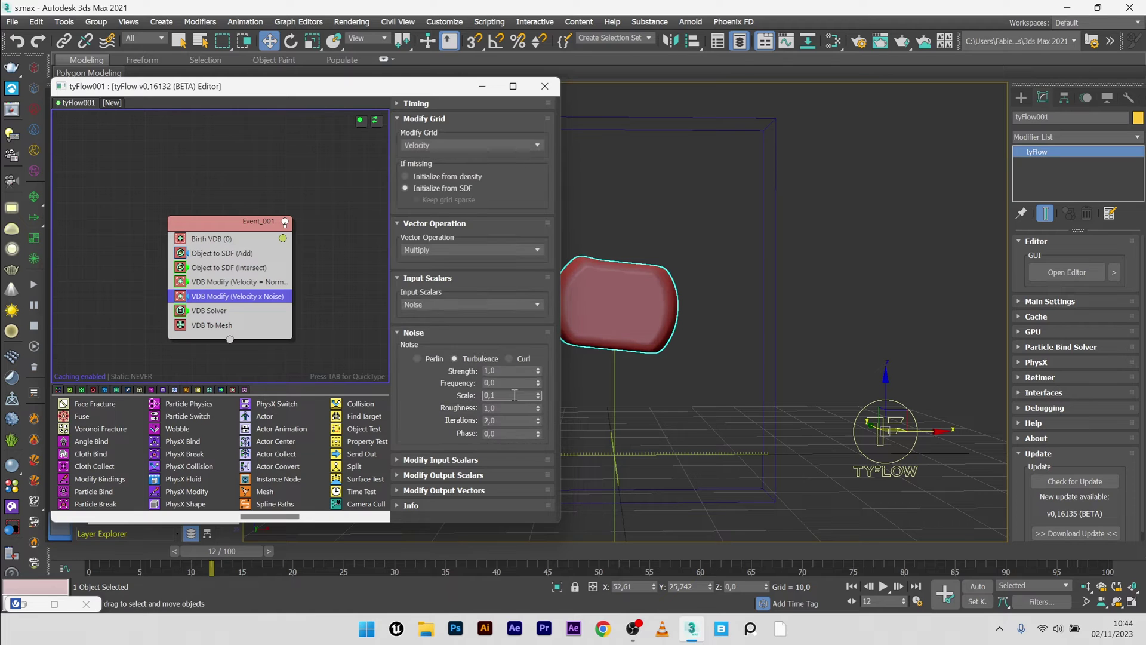
key(Return)
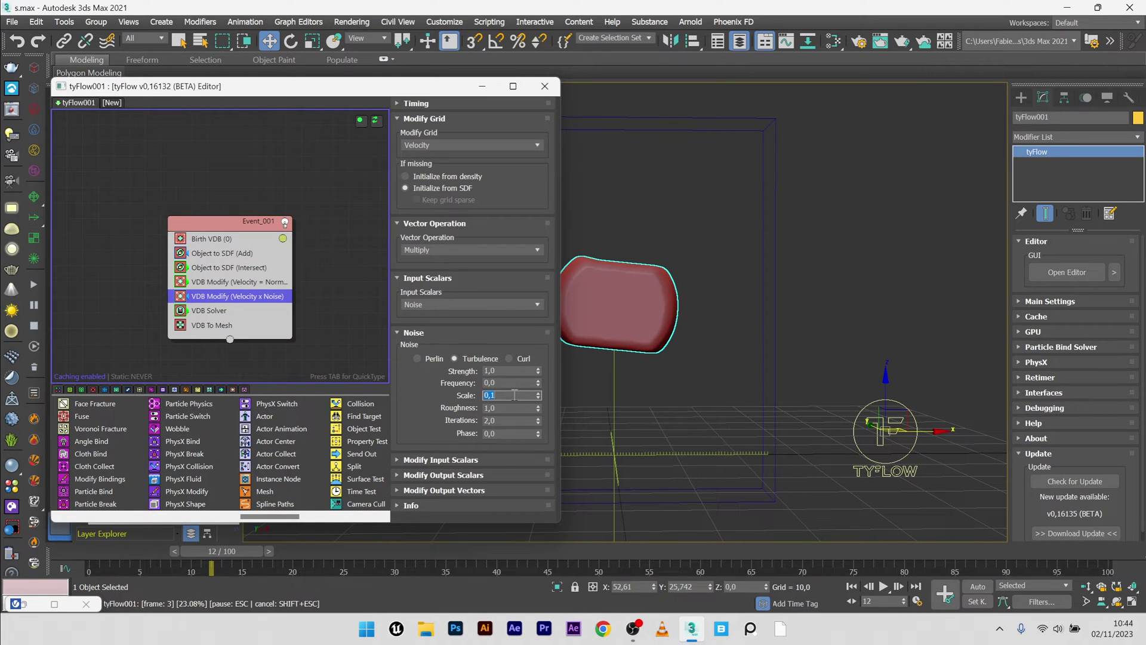
Step: Set the timing of the noise VDB Modify operator to Continuous and scrub to frame 30 to check the growth
click(433, 103)
click(429, 119)
click(441, 139)
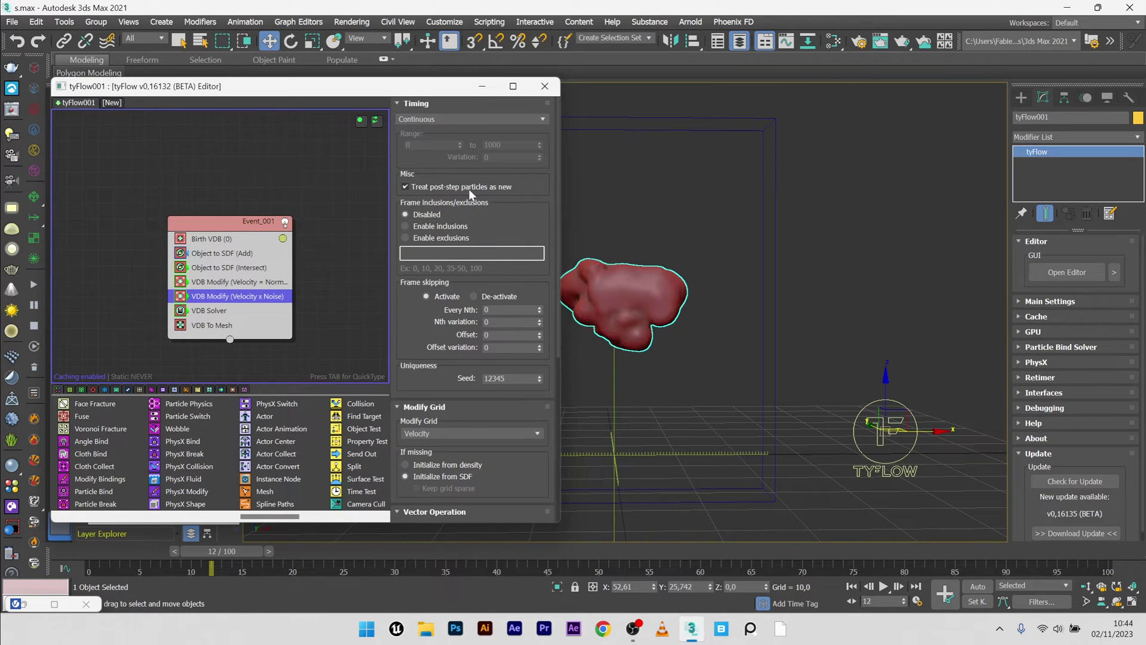
drag(417, 87, 383, 86)
click(156, 551)
drag(210, 561, 449, 547)
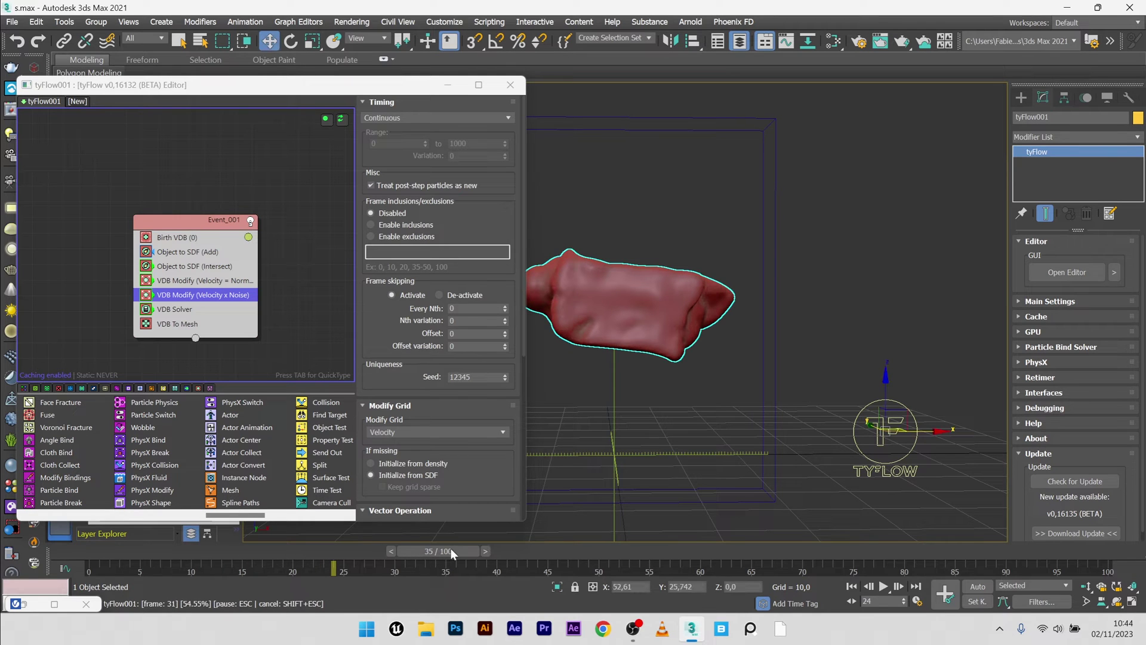
drag(450, 548, 395, 567)
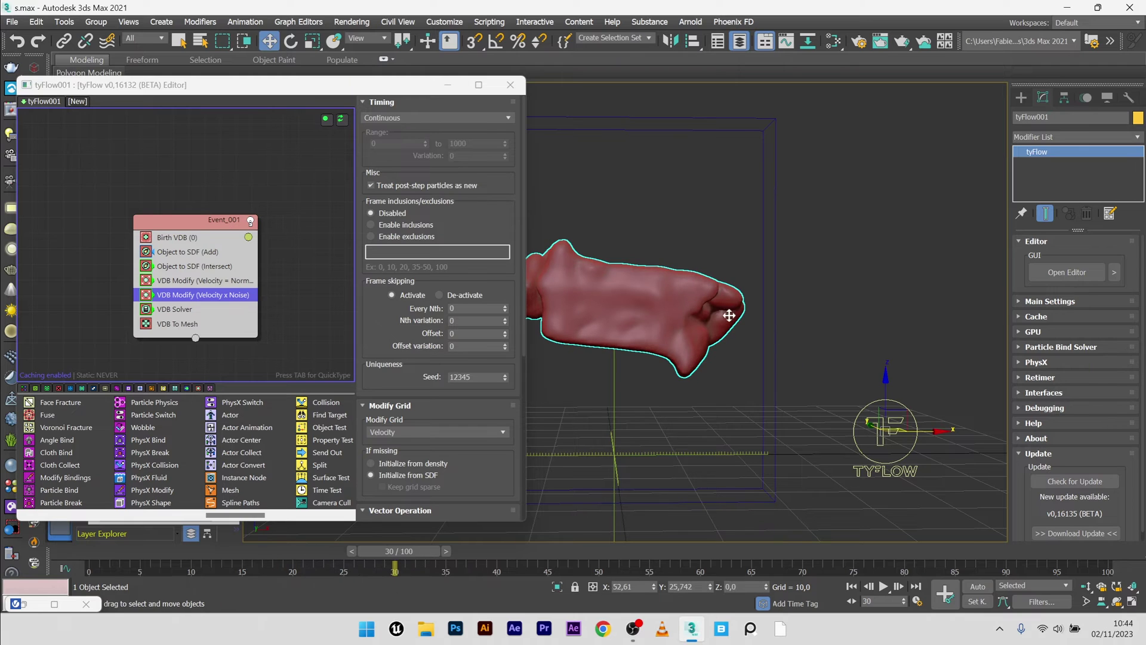
Step: Narrow the tyFlow editor to uncover the letter and scrub from the start to frame 76 to examine the growth
drag(526, 173, 419, 181)
drag(164, 224, 91, 189)
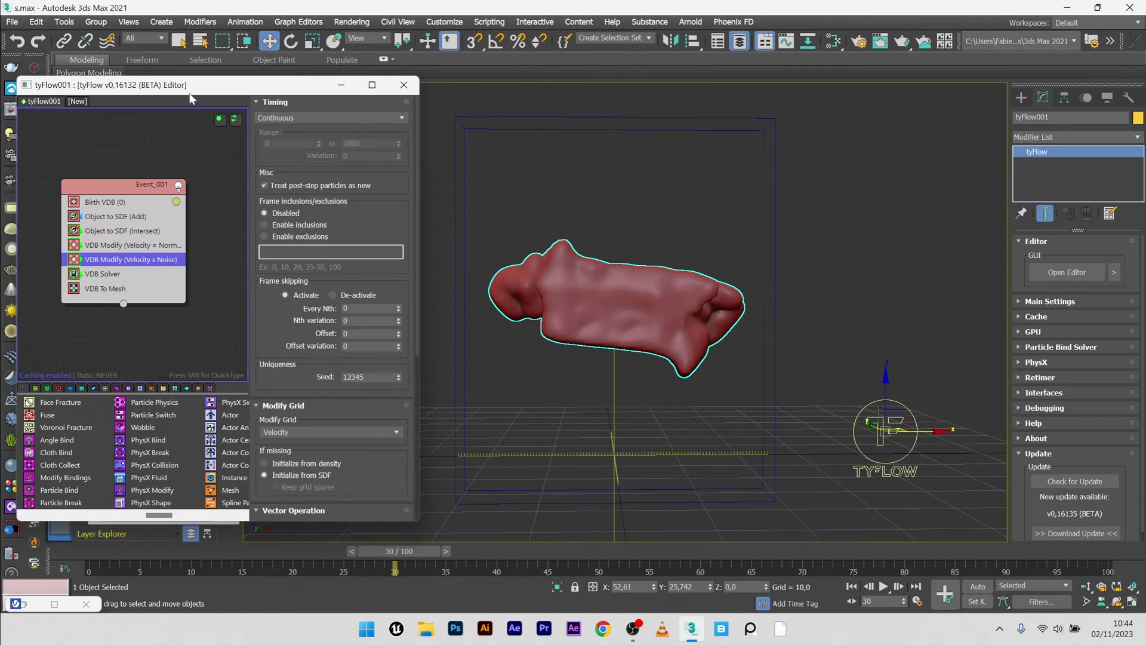
click(1121, 552)
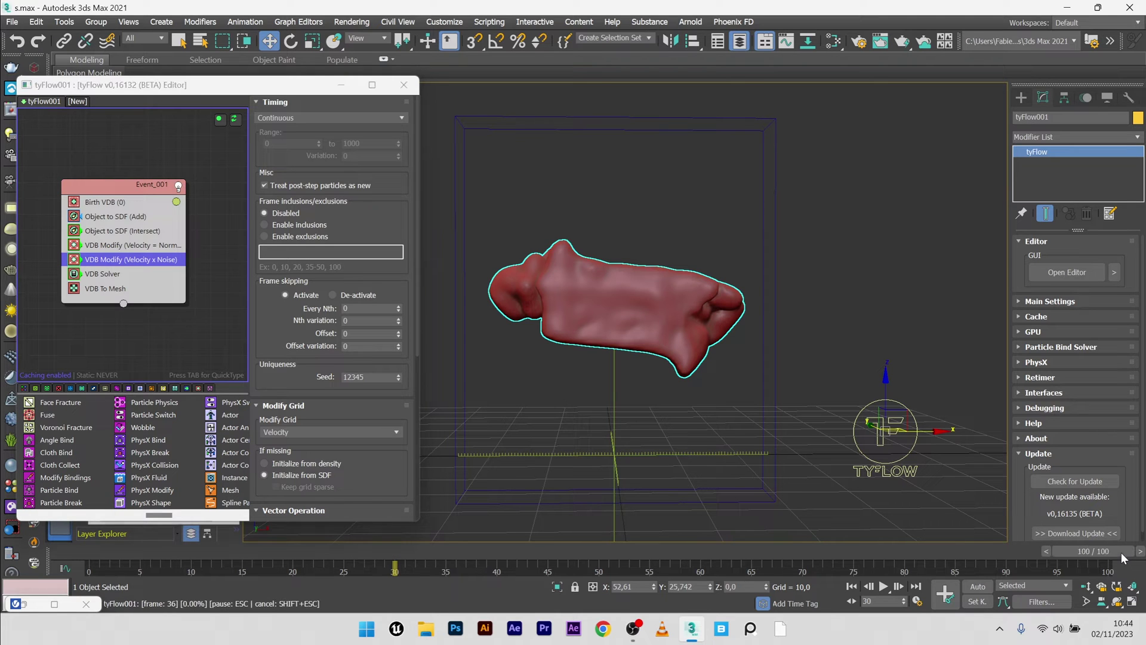
click(84, 552)
drag(84, 553, 850, 540)
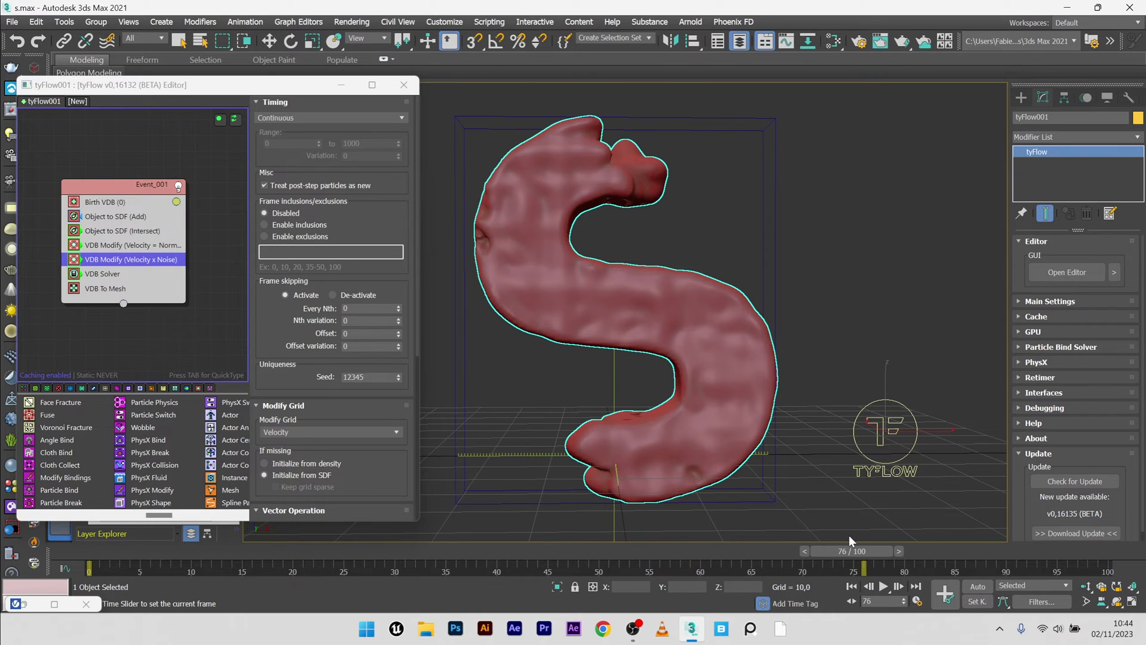
key(w)
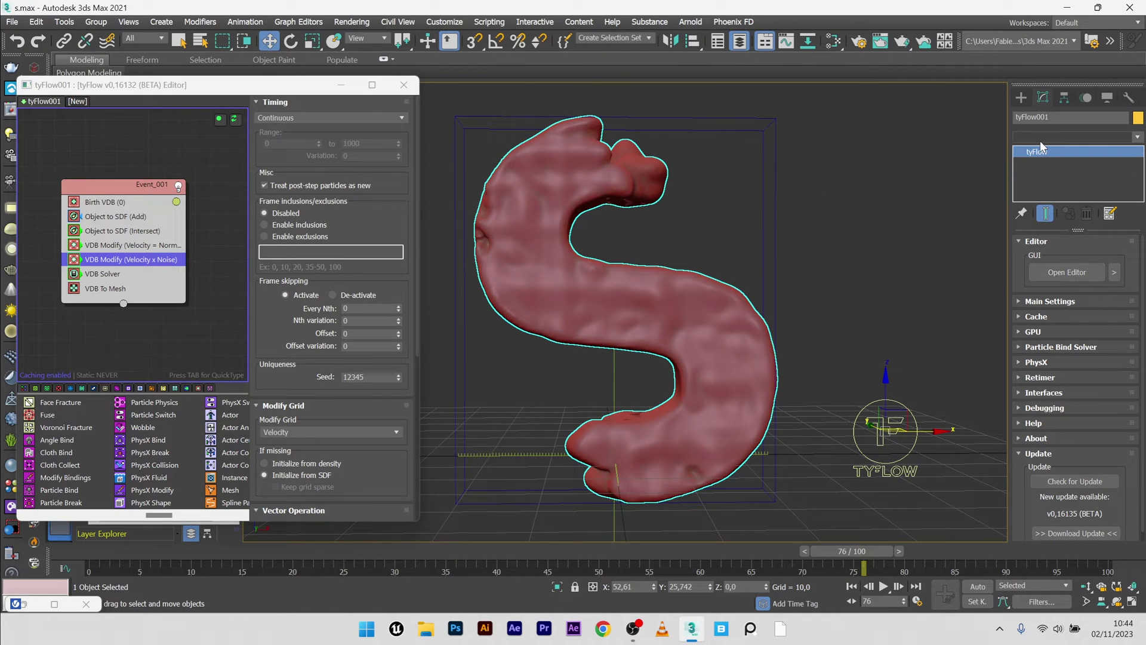
Step: Add a tyRelax modifier with 20 iterations to the tyFlow object and scrub to frame 75 to check the smoothing
click(1040, 139)
text(tyBend)
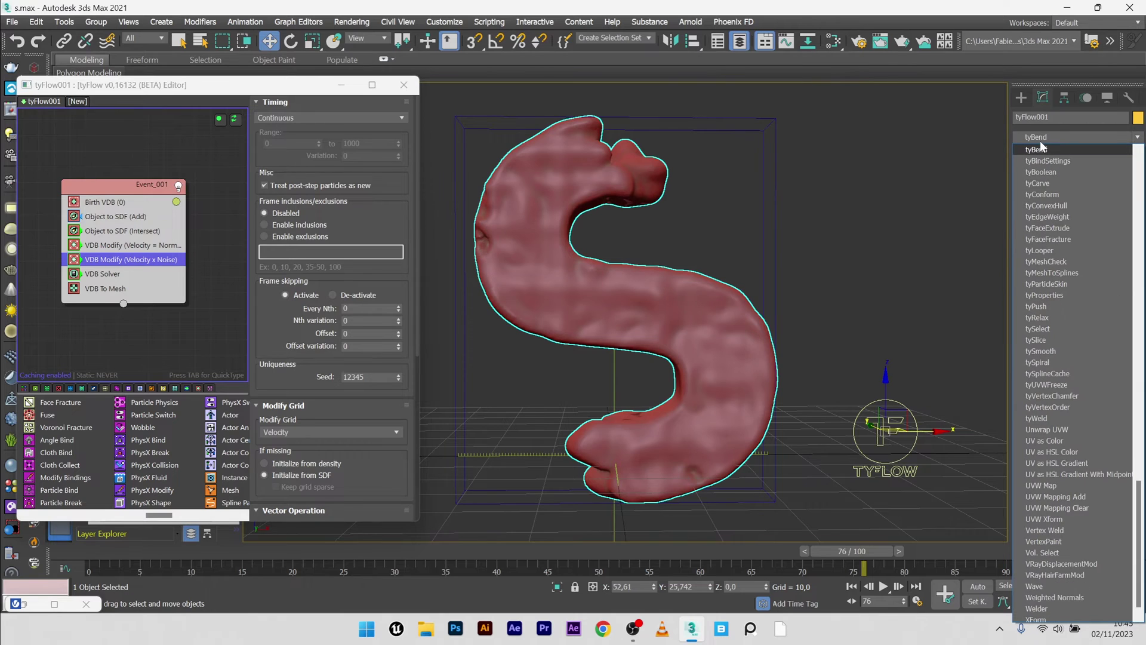
click(1039, 317)
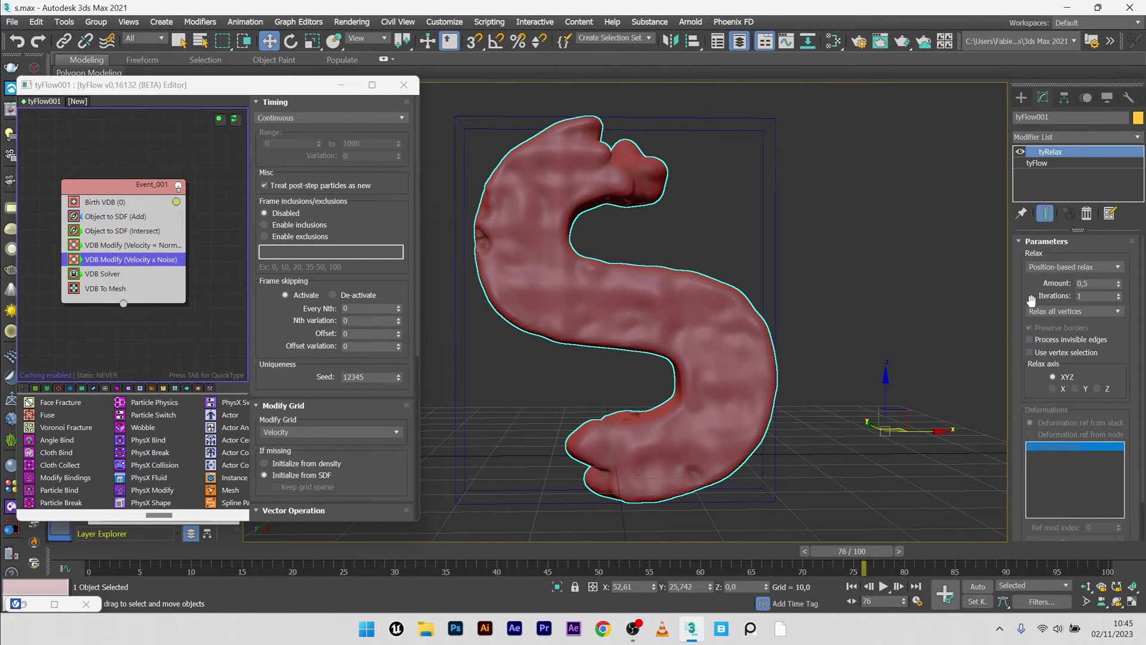
click(1095, 285)
key(BackSpace)
click(1087, 297)
key(Return)
click(866, 198)
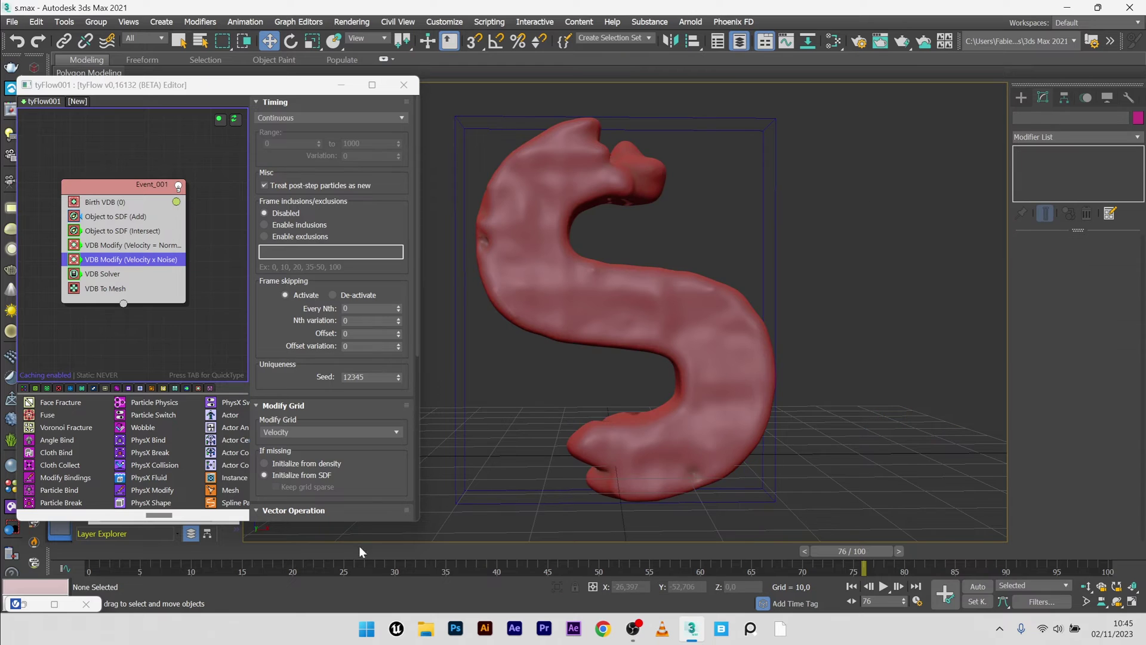
drag(112, 556, 854, 550)
key(w)
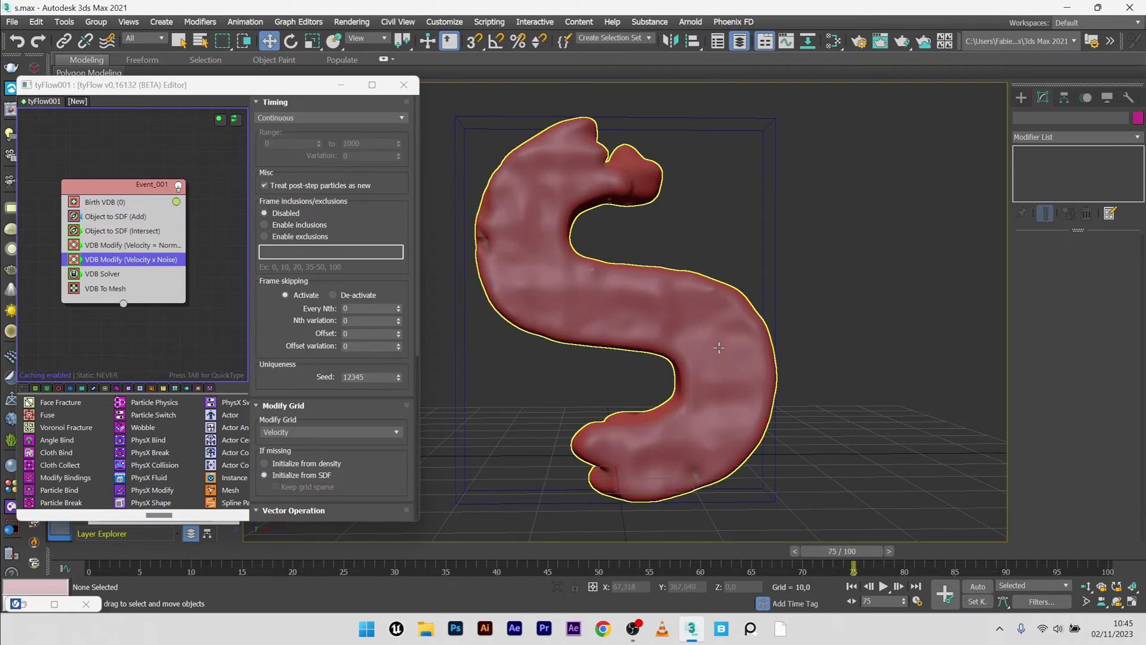
Step: Change the relax amount of the tyRelax modifier and scrub to frame 45 to examine the smoothed mesh
click(746, 339)
click(1099, 284)
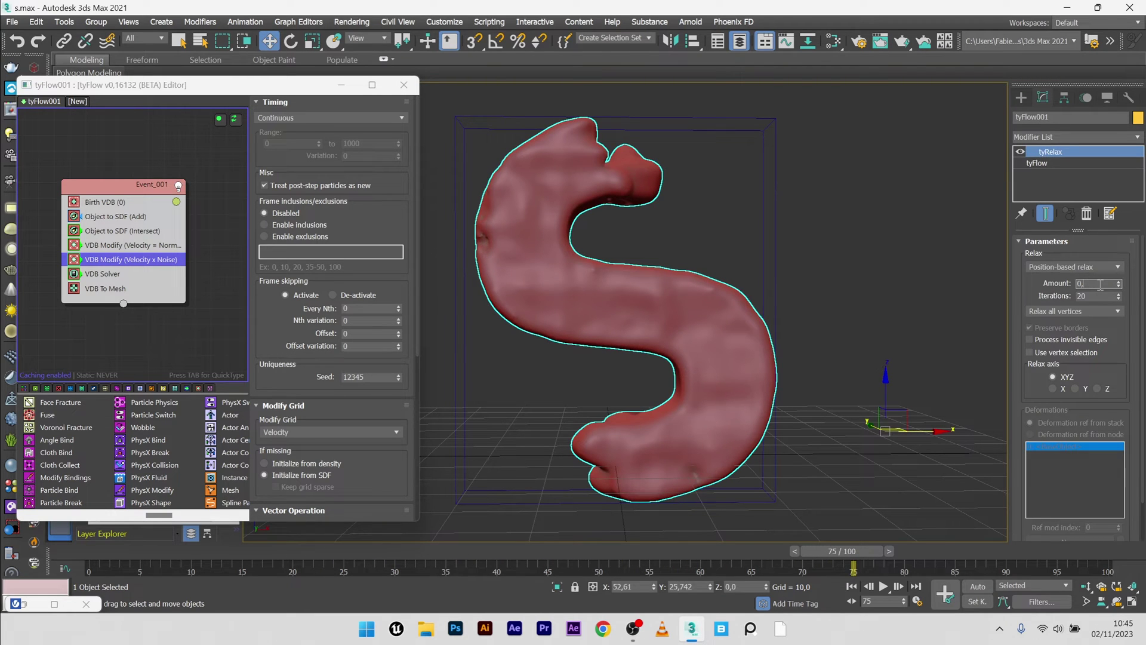
click(875, 225)
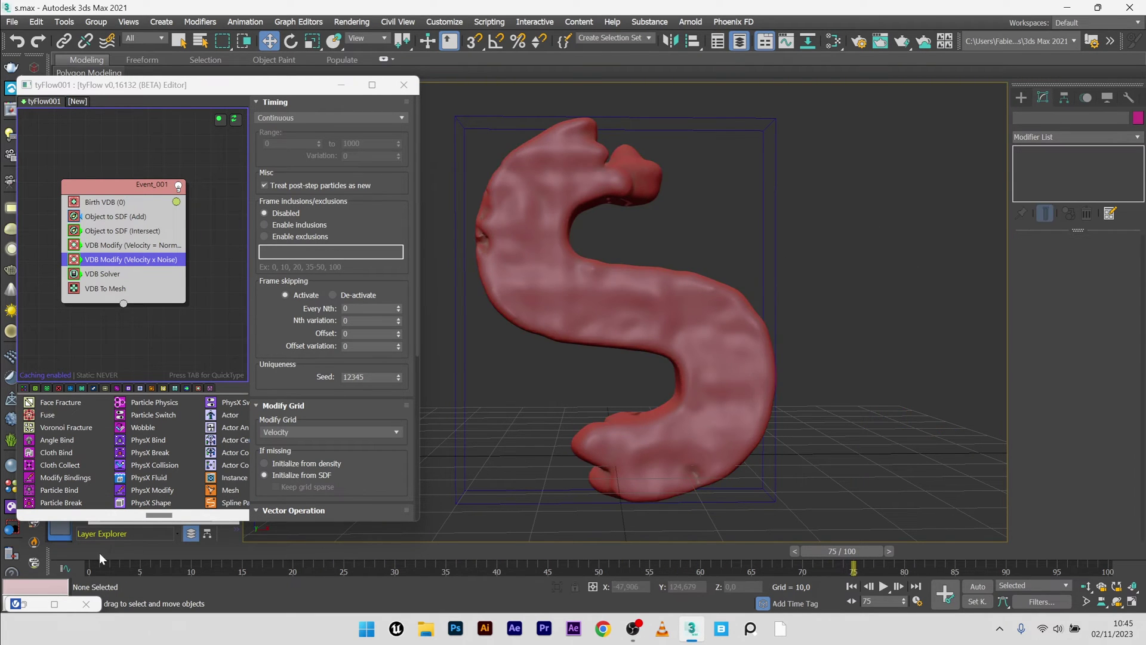
click(109, 553)
drag(109, 553, 547, 551)
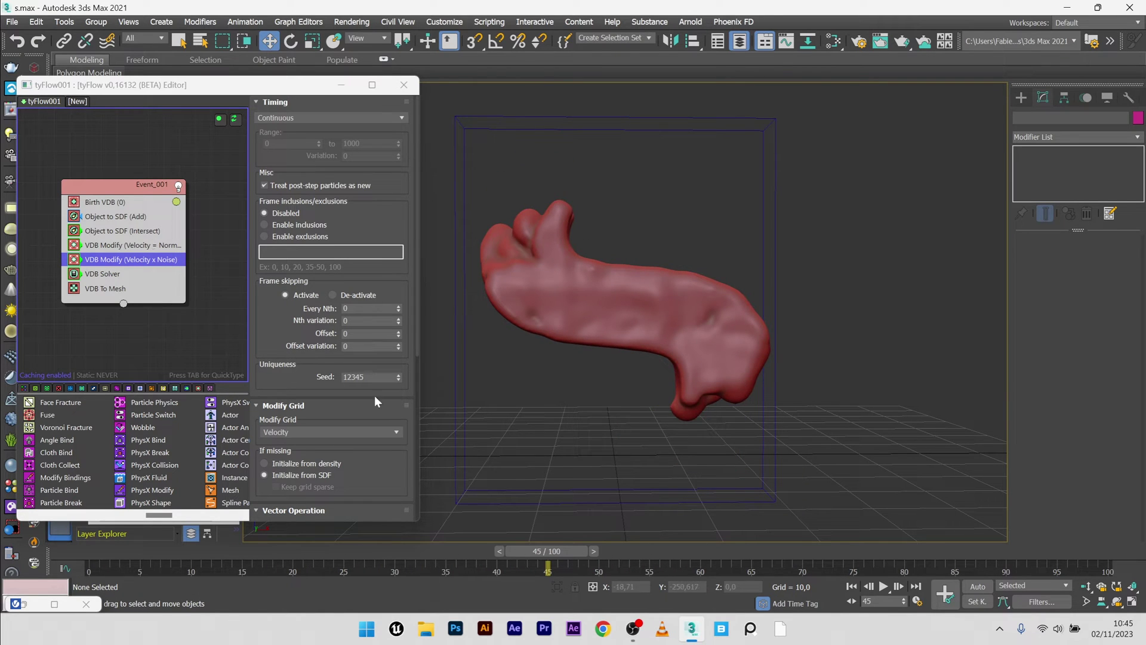
Step: Set the Turbulence noise strength of the second VDB Modify to 0,5 and scrub to frame 48
scroll(358, 421, down, 5)
key(Home)
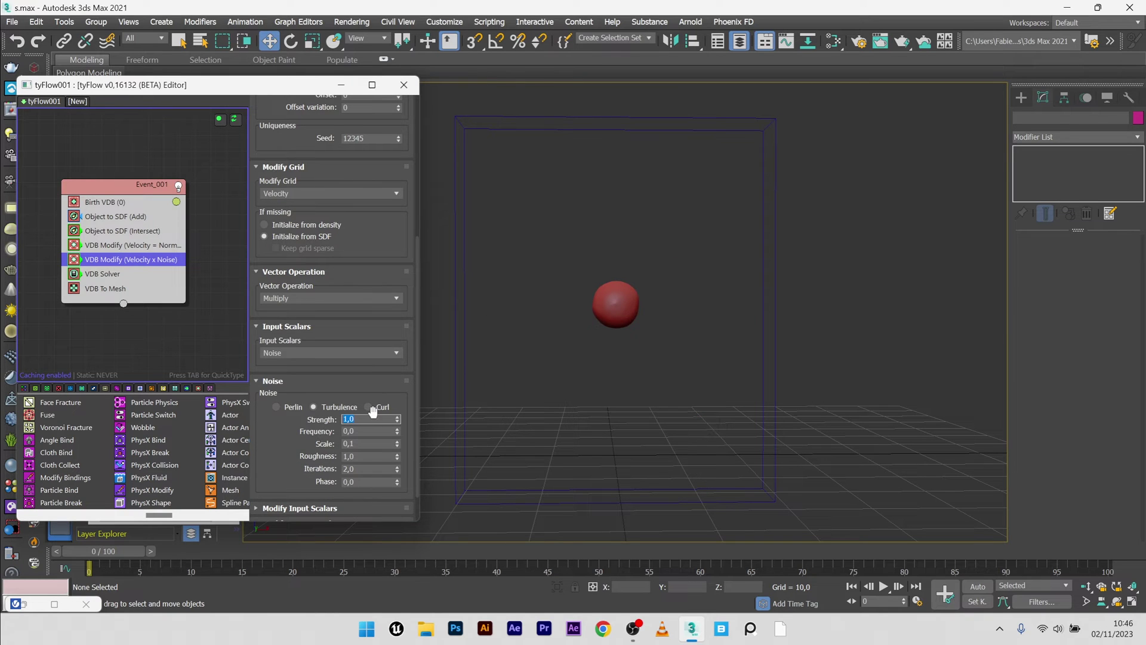
text(0,5)
key(Return)
click(285, 552)
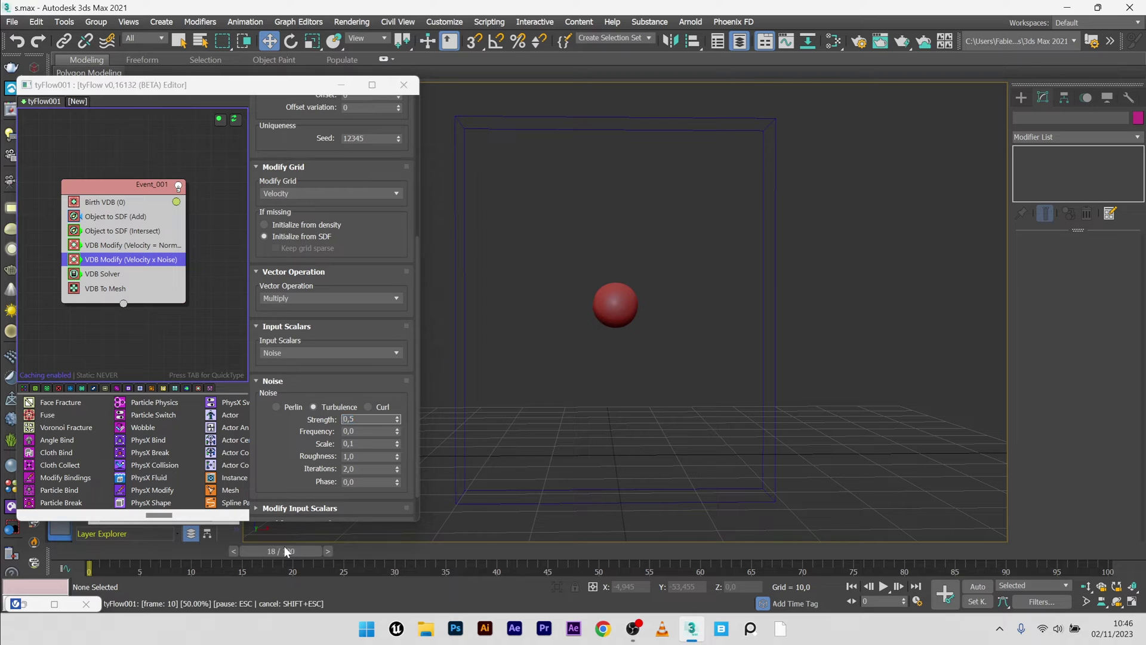
drag(134, 560, 586, 547)
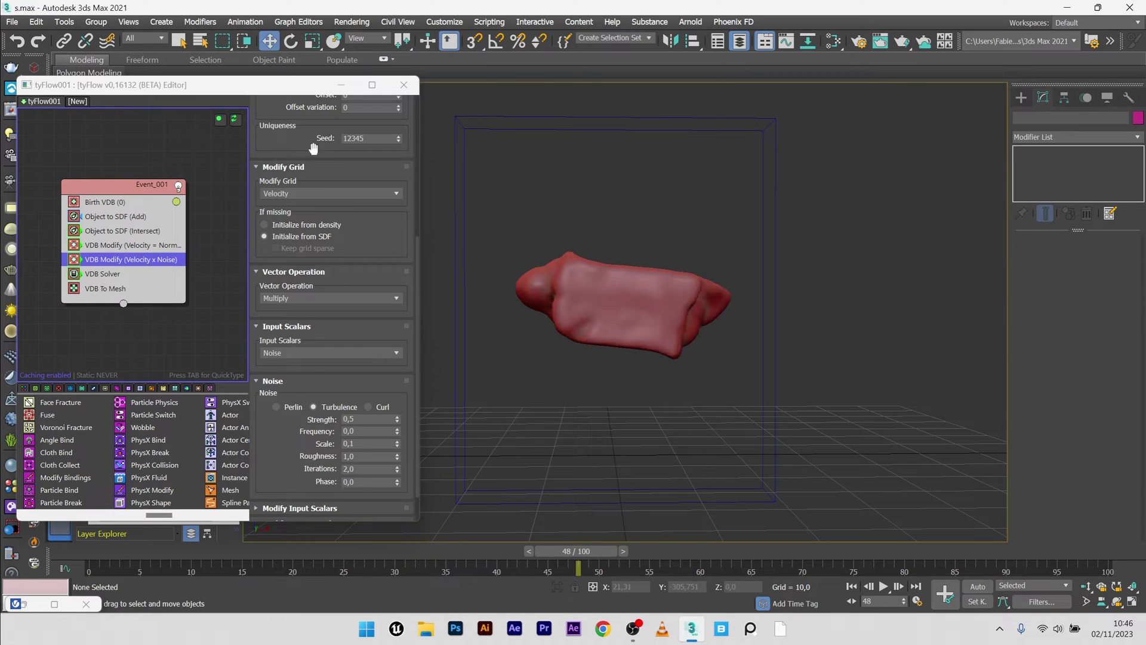
Step: Set the Birth VDB voxel size to 0,3 and scrub to frame 67 to check the finer mesh
click(124, 203)
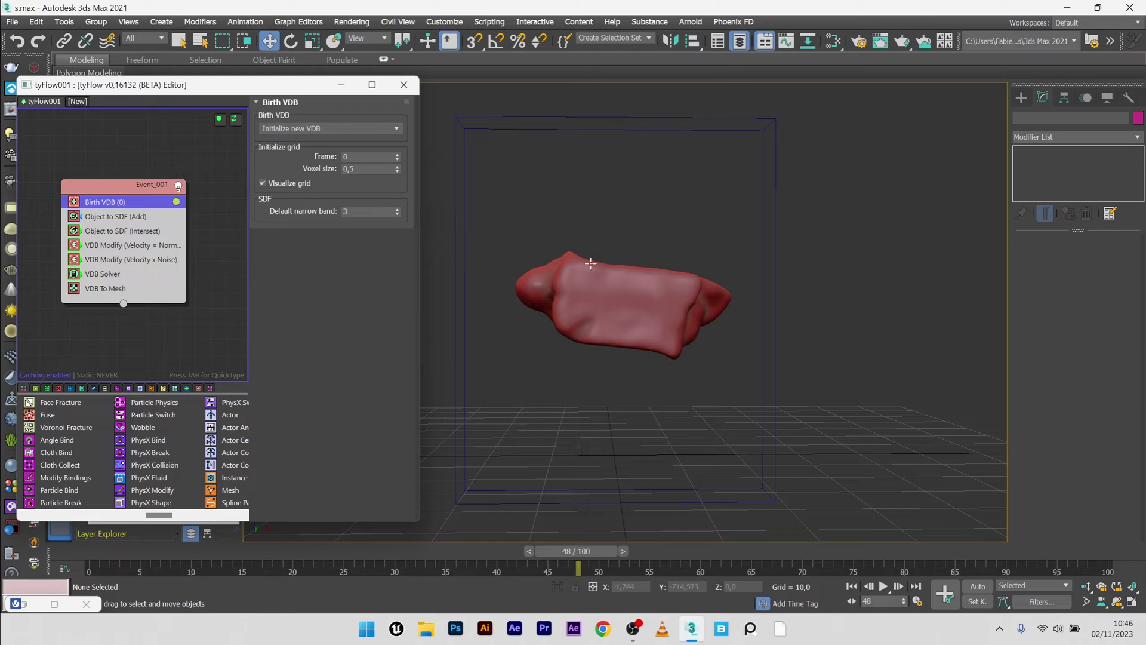
click(372, 170)
key(Return)
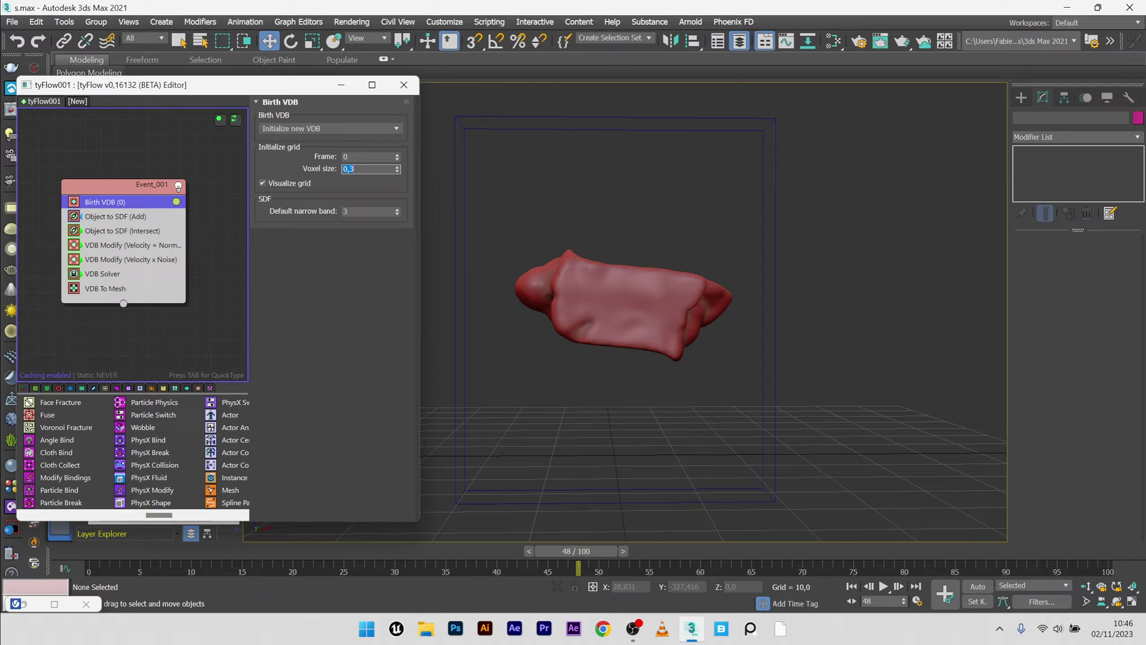
drag(77, 557, 772, 567)
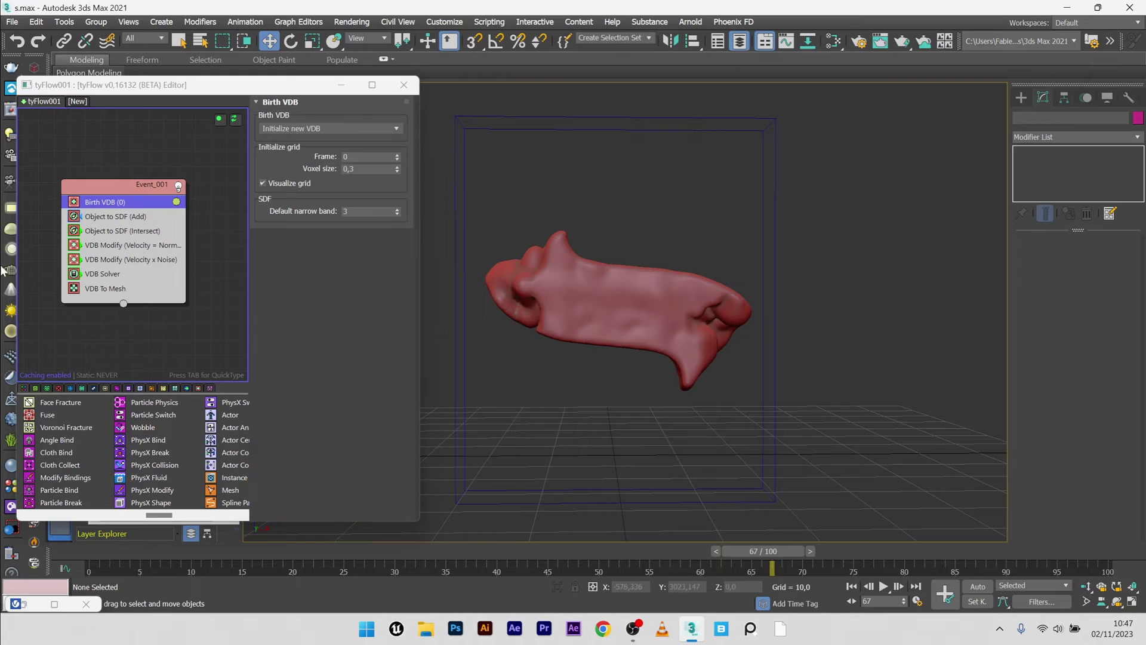
Step: Add a third VDB Modify operator below the noise one in Event_001
click(157, 258)
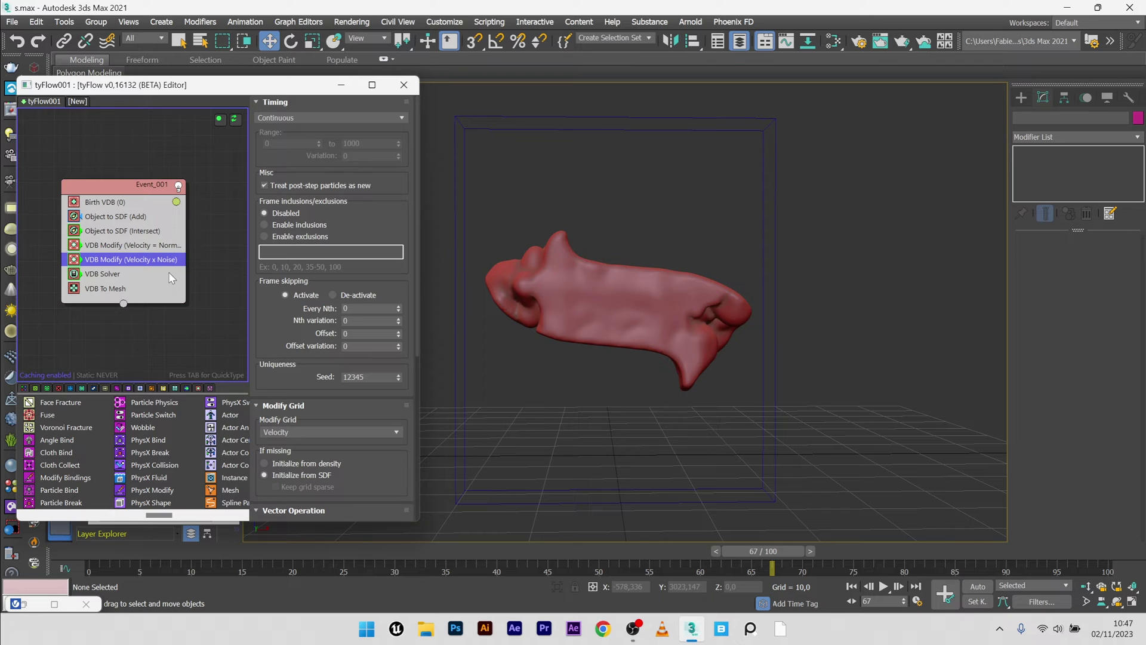
key(Tab)
text(vdb)
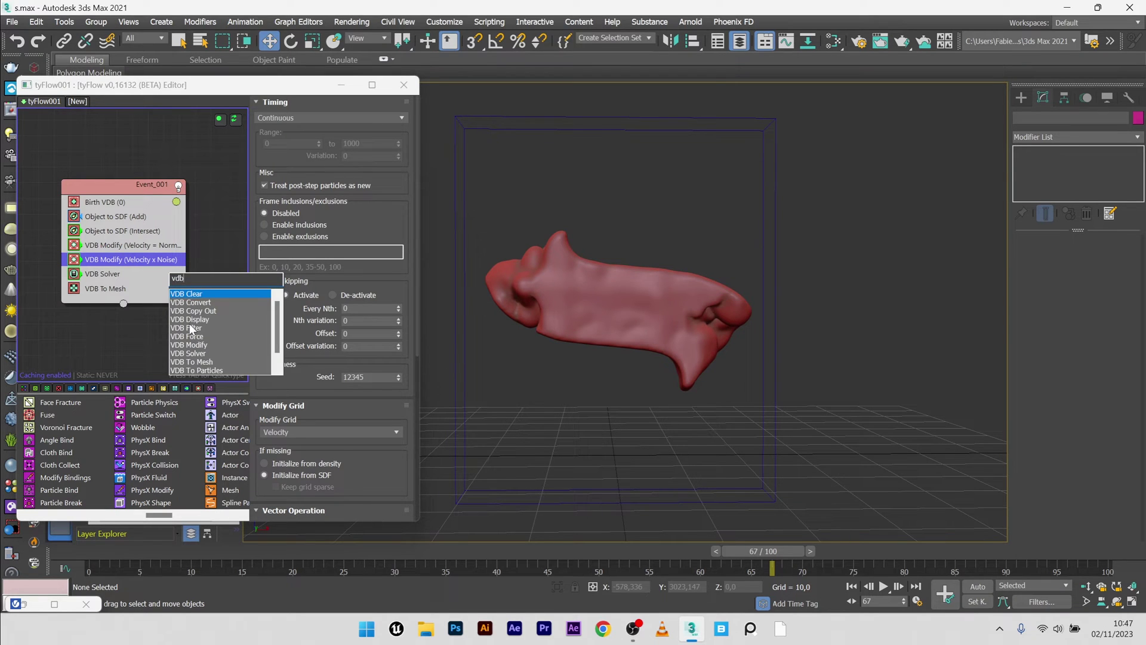
click(189, 345)
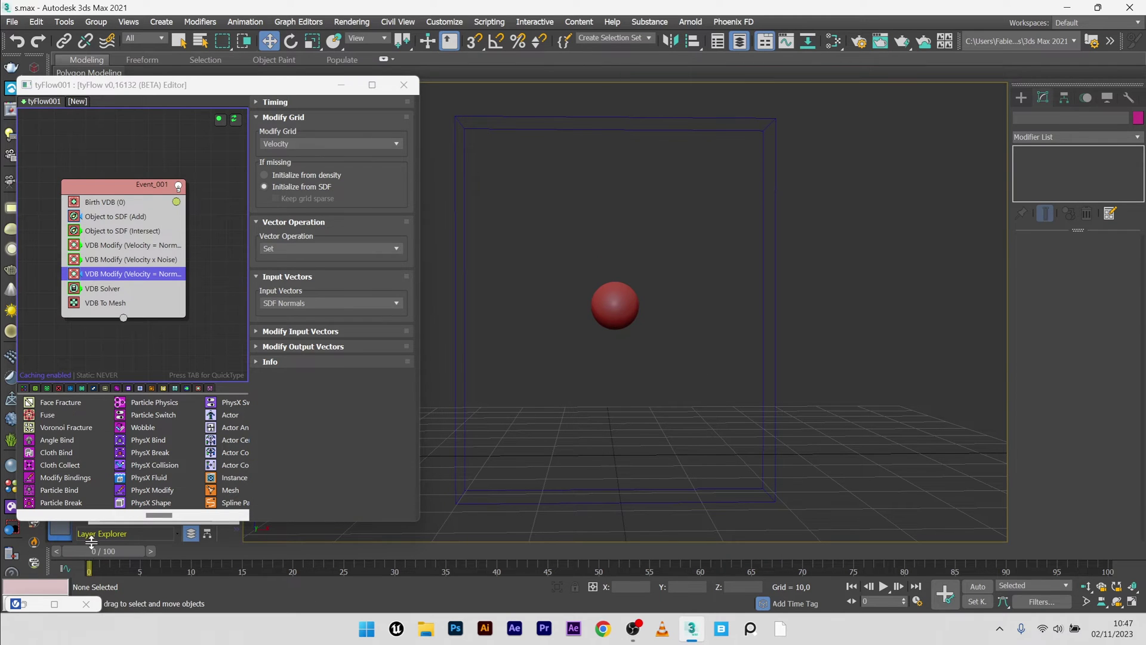
Step: Make the third VDB Modify multiply the velocity by Laplacian input scalars
click(284, 245)
click(286, 290)
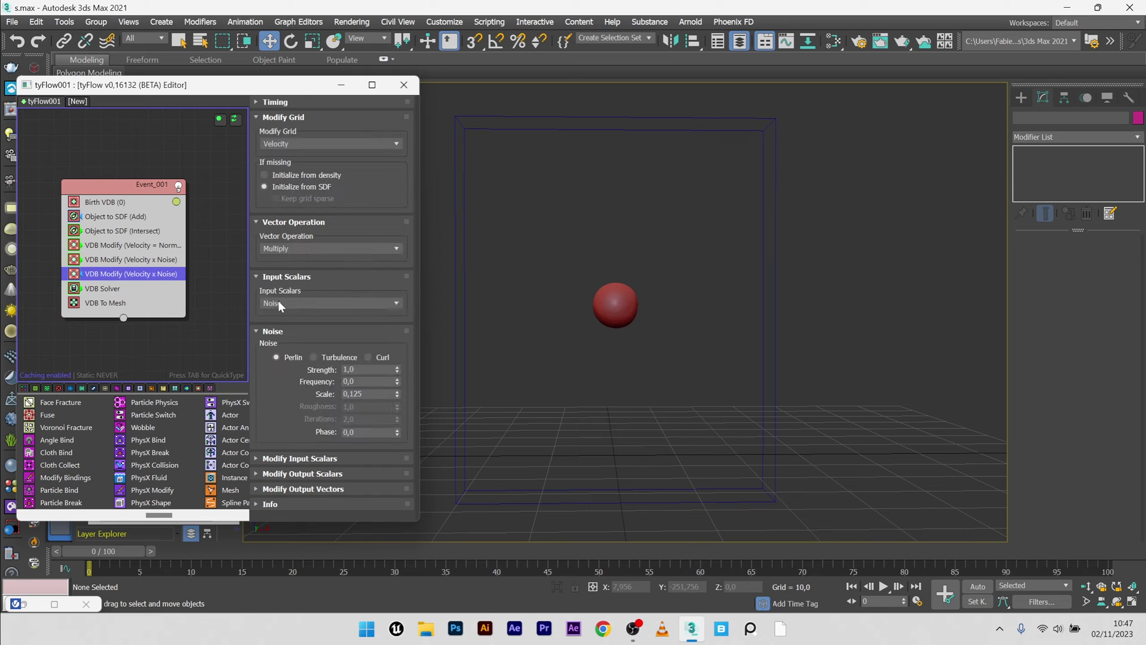
click(280, 304)
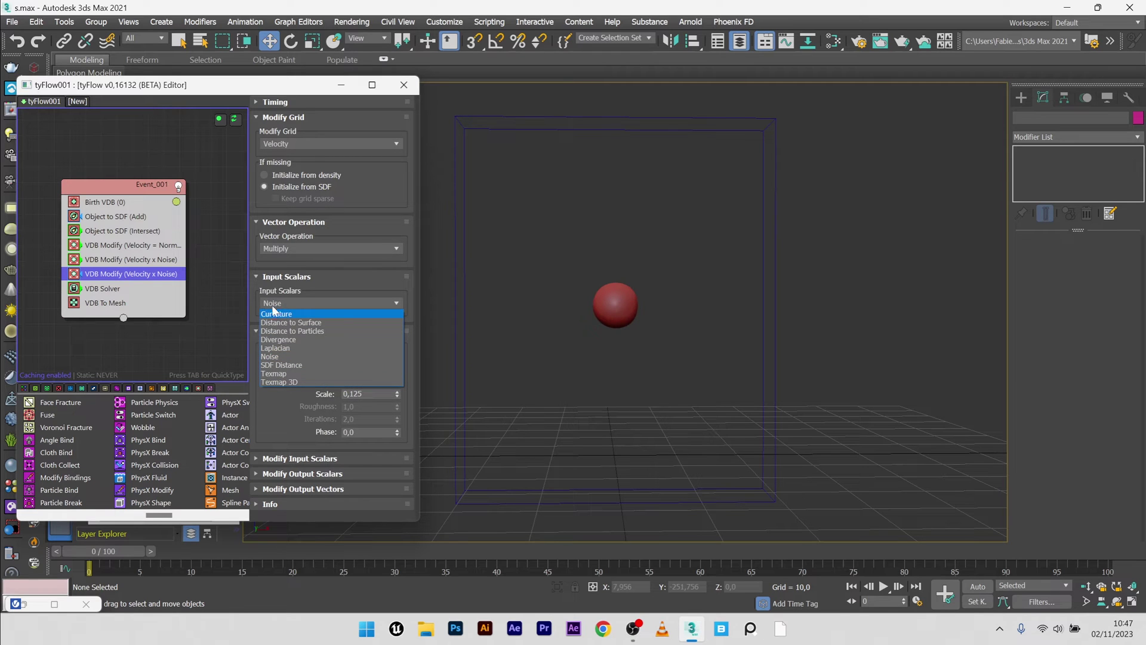
click(282, 348)
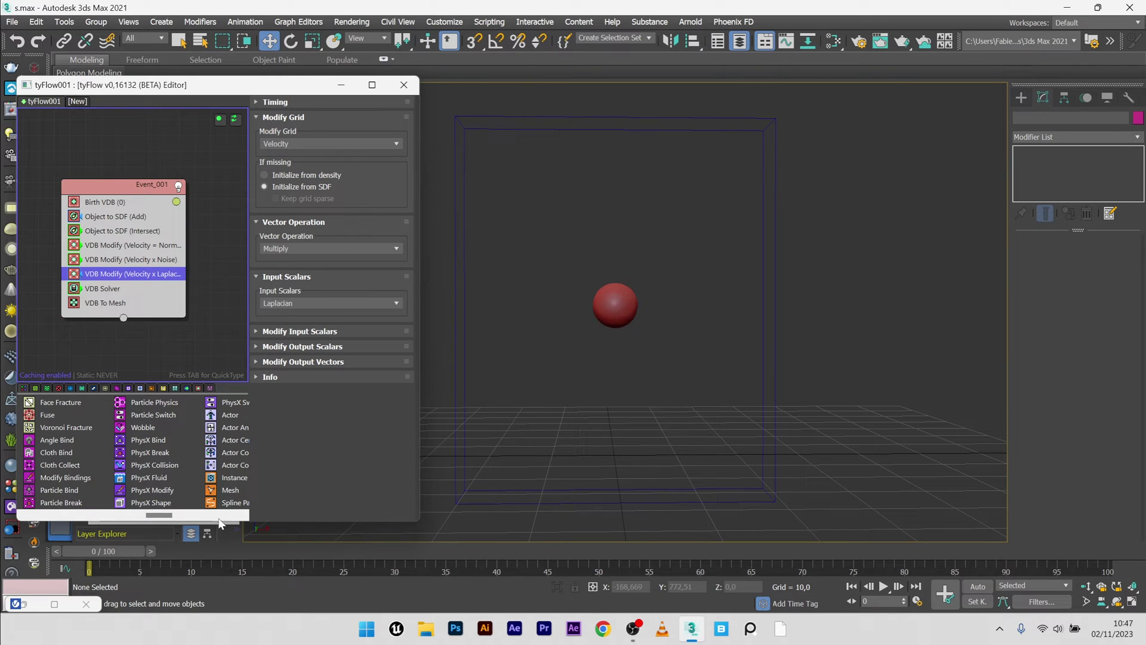
Step: Set the Laplacian VDB Modify's timing to Continuous and scrub to frame 32 to check the surface
click(355, 550)
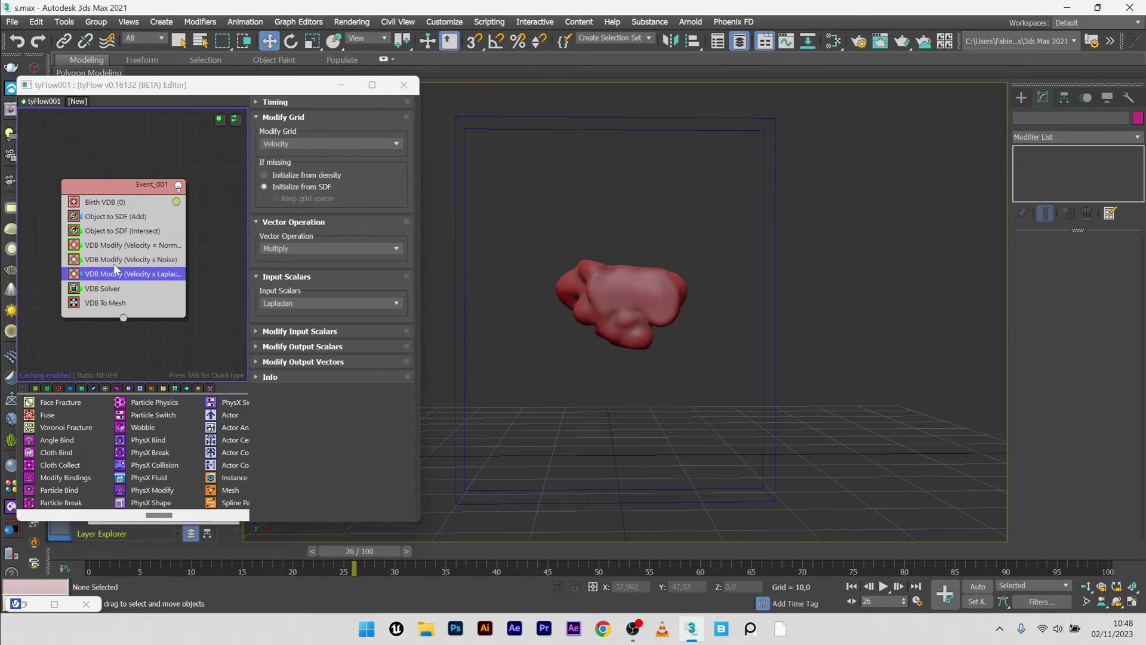
click(274, 103)
click(292, 118)
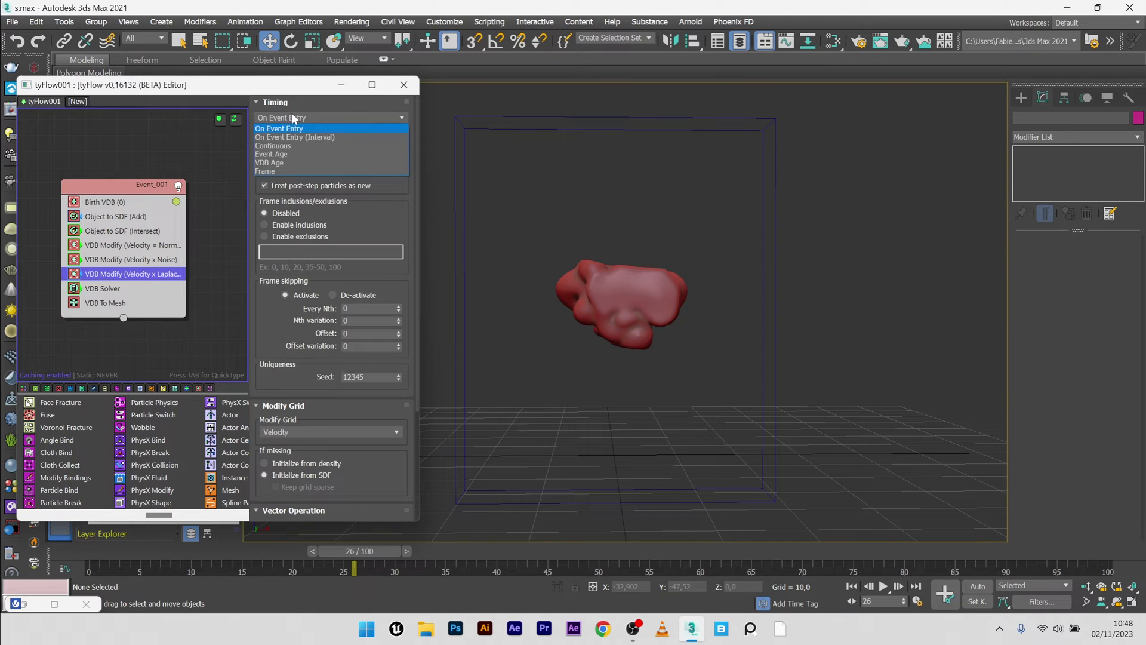
click(279, 146)
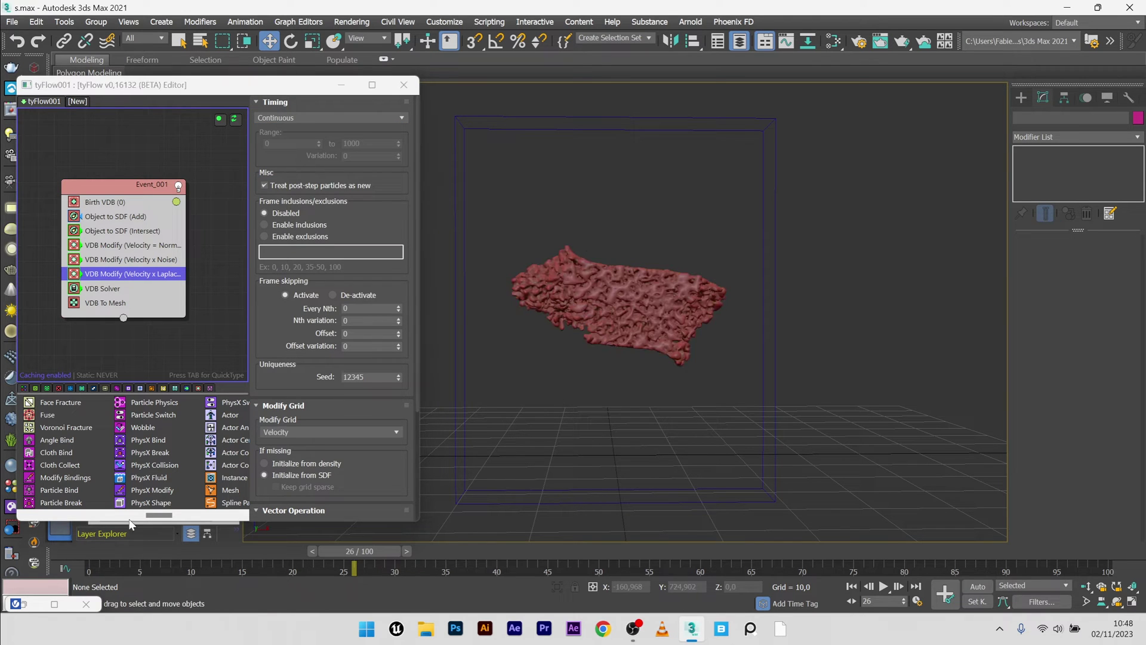
drag(83, 549, 404, 556)
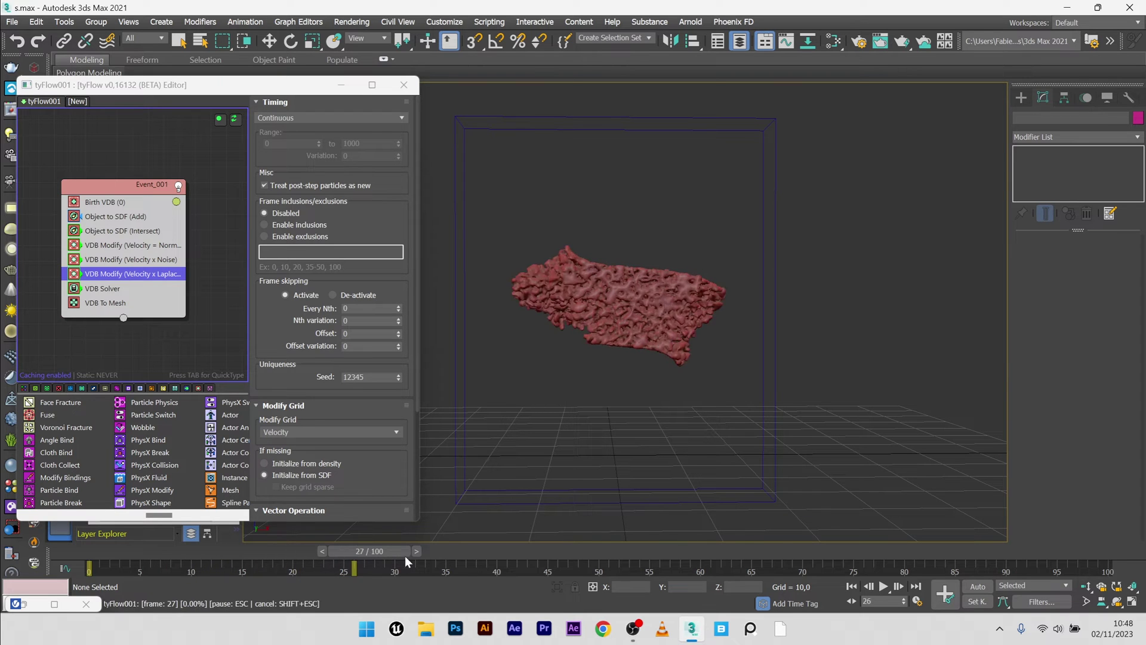
key(w)
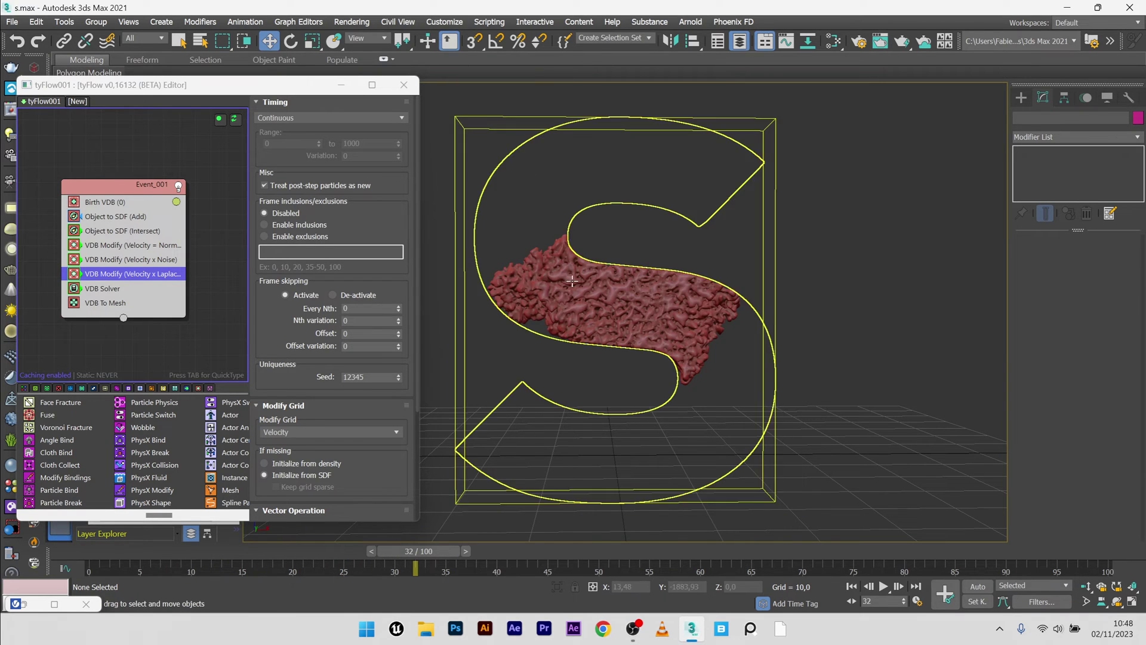
Step: Set the Birth VDB voxel size to 0,5
click(114, 203)
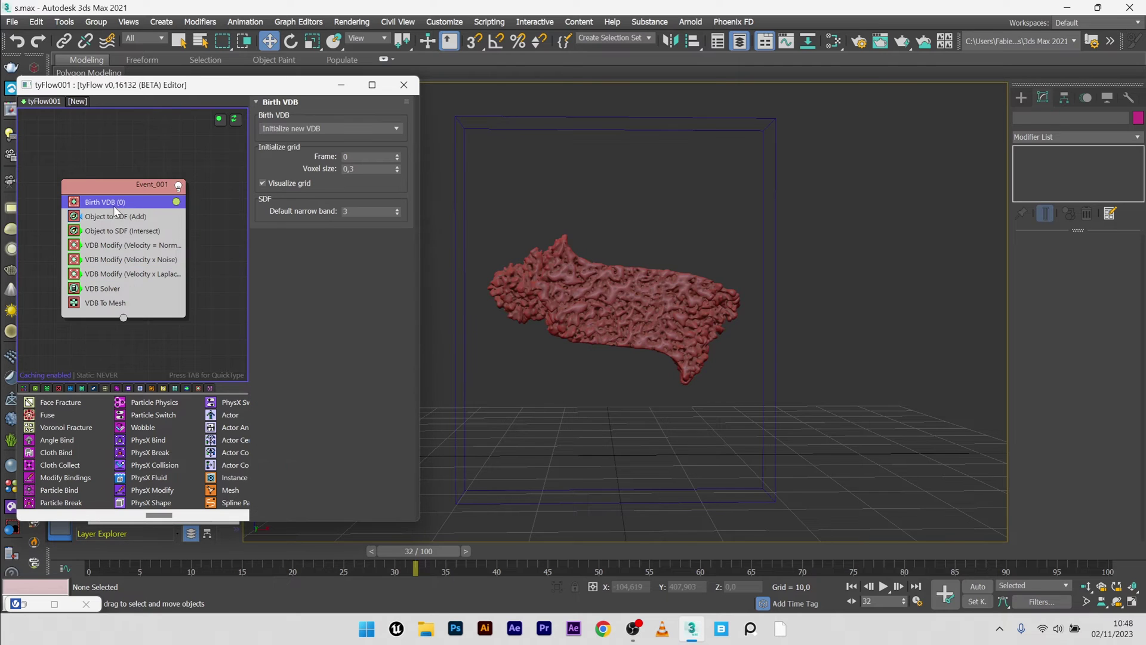
click(369, 167)
text(5)
key(Return)
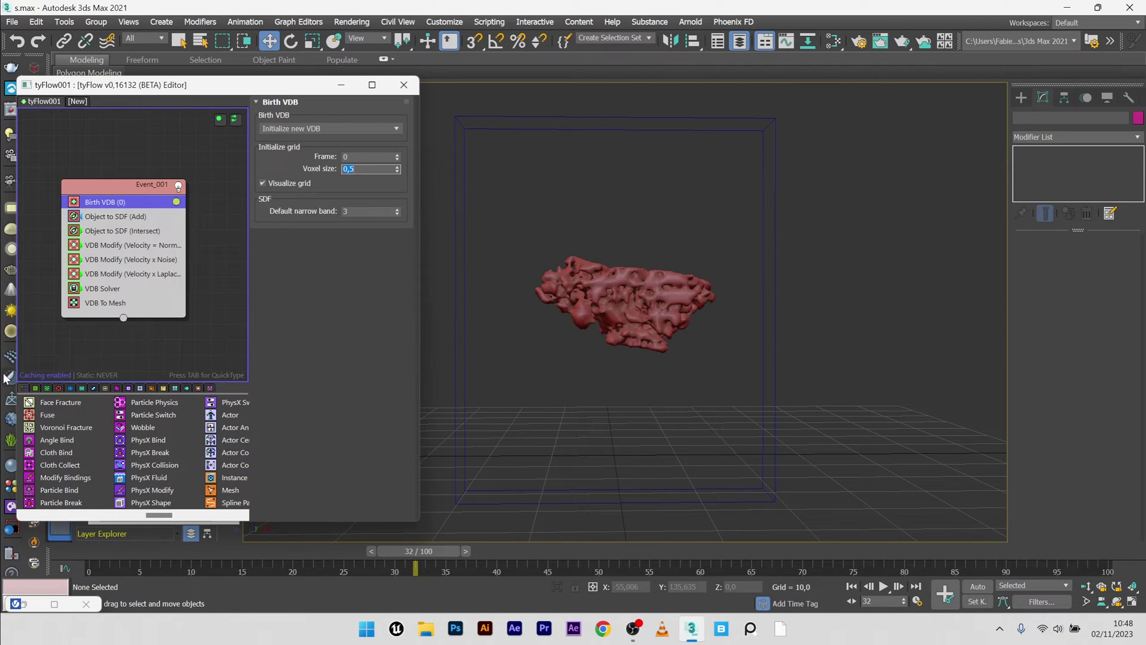
Step: Set the exponent of the Laplacian VDB Modify's input scalars to 0,5
click(116, 274)
scroll(402, 242, down, 5)
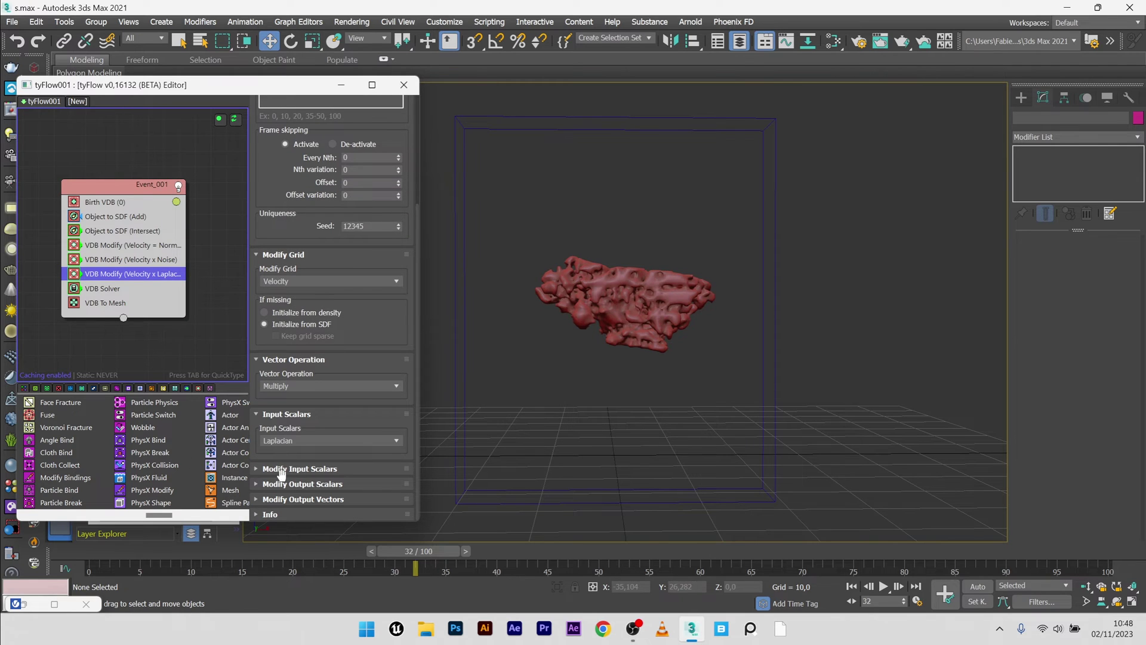
click(307, 468)
scroll(298, 454, down, 4)
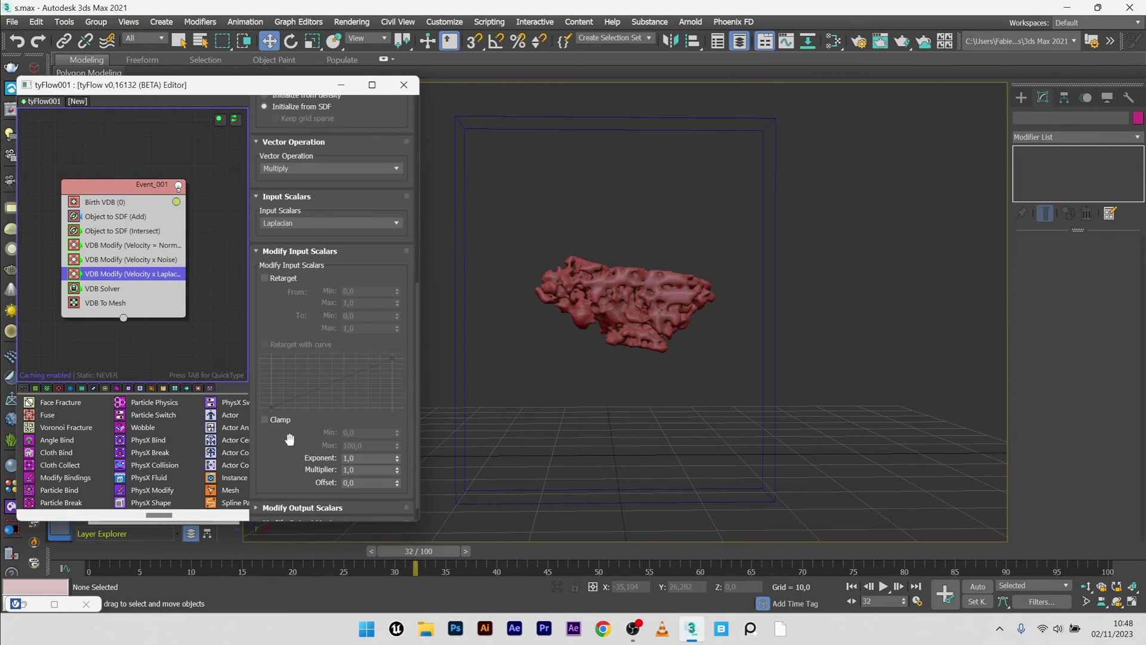
click(361, 459)
text(0)
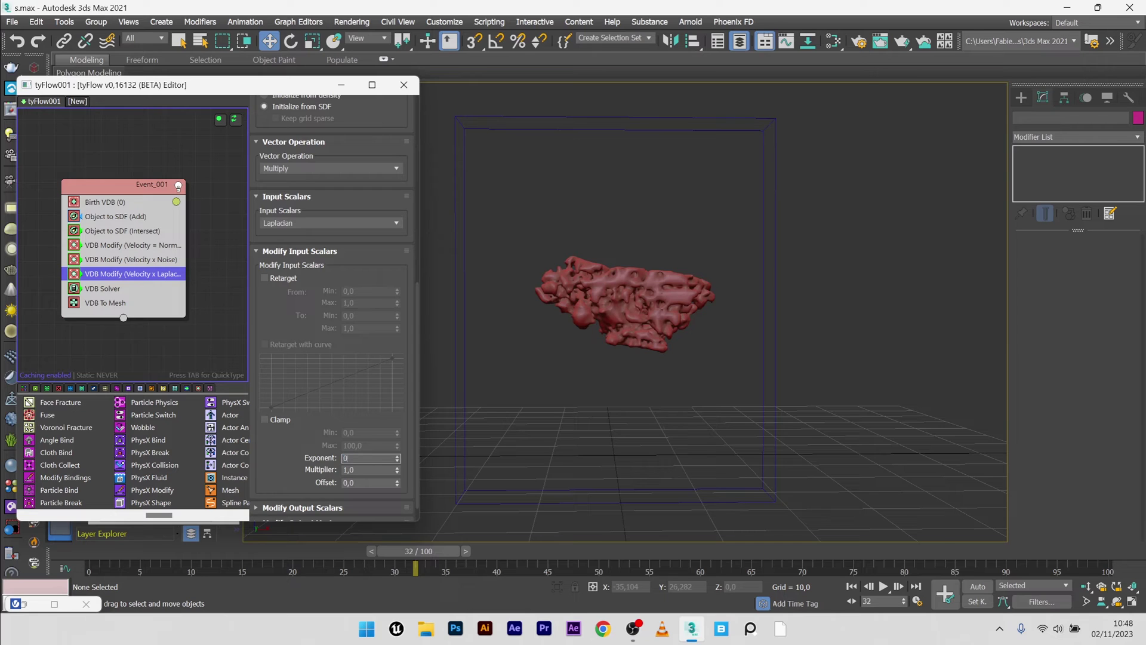
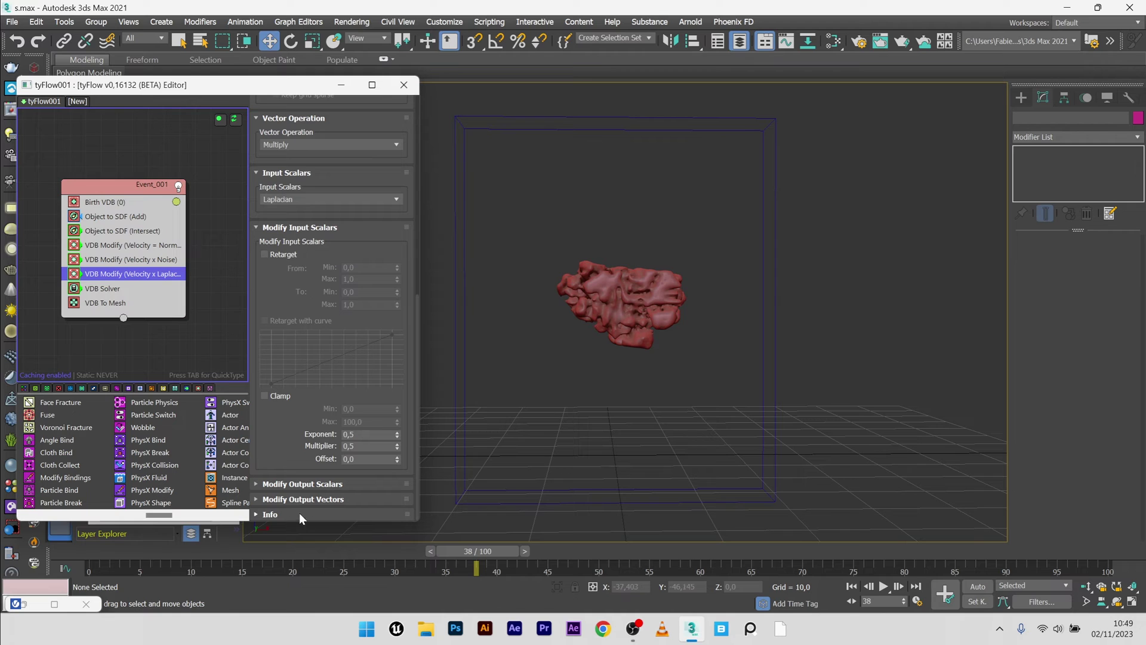
Step: Try an output vector multiplier of 0,5 on the Laplacian VDB Modify and reset it to 1
click(303, 498)
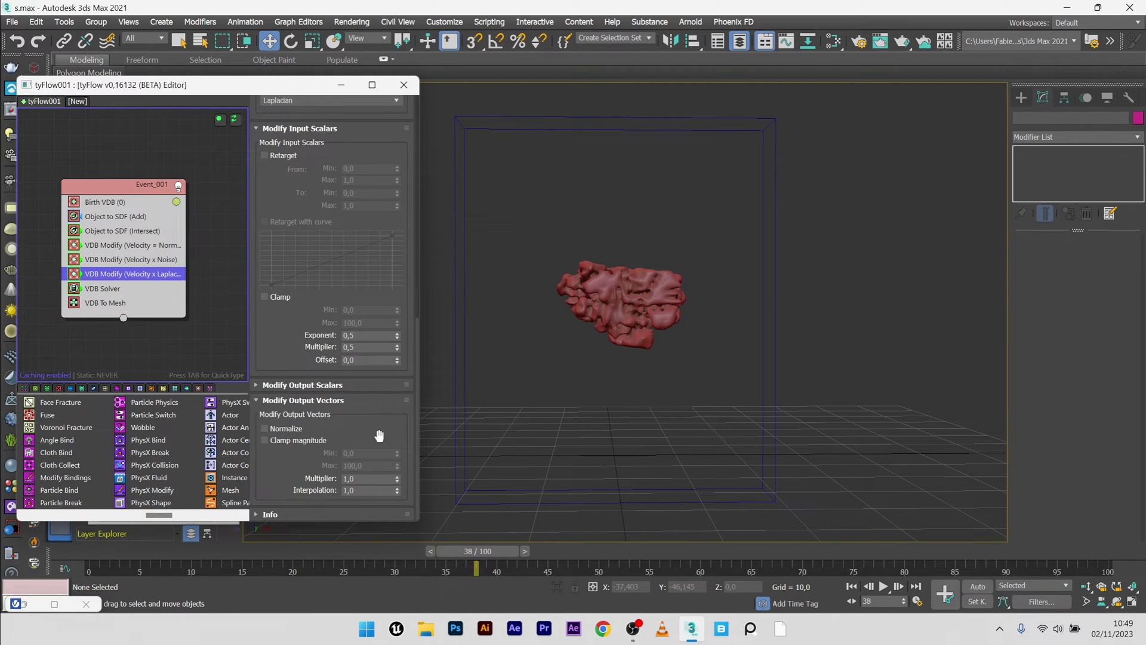
click(369, 479)
double_click(369, 479)
text(0,5)
key(Return)
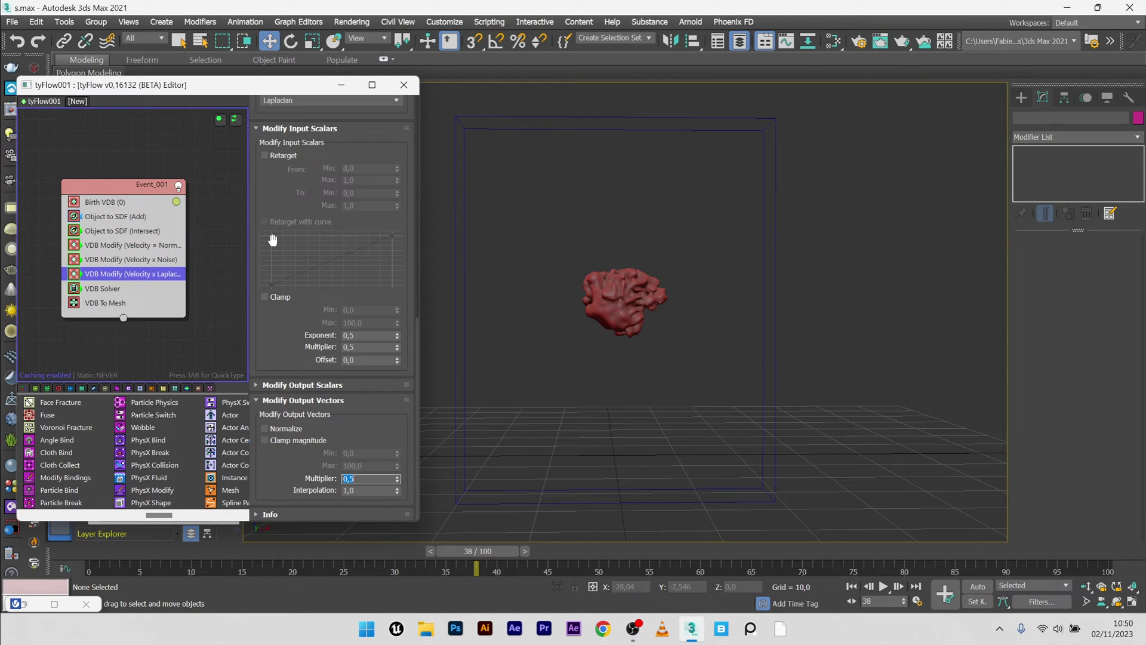
text(1)
key(Return)
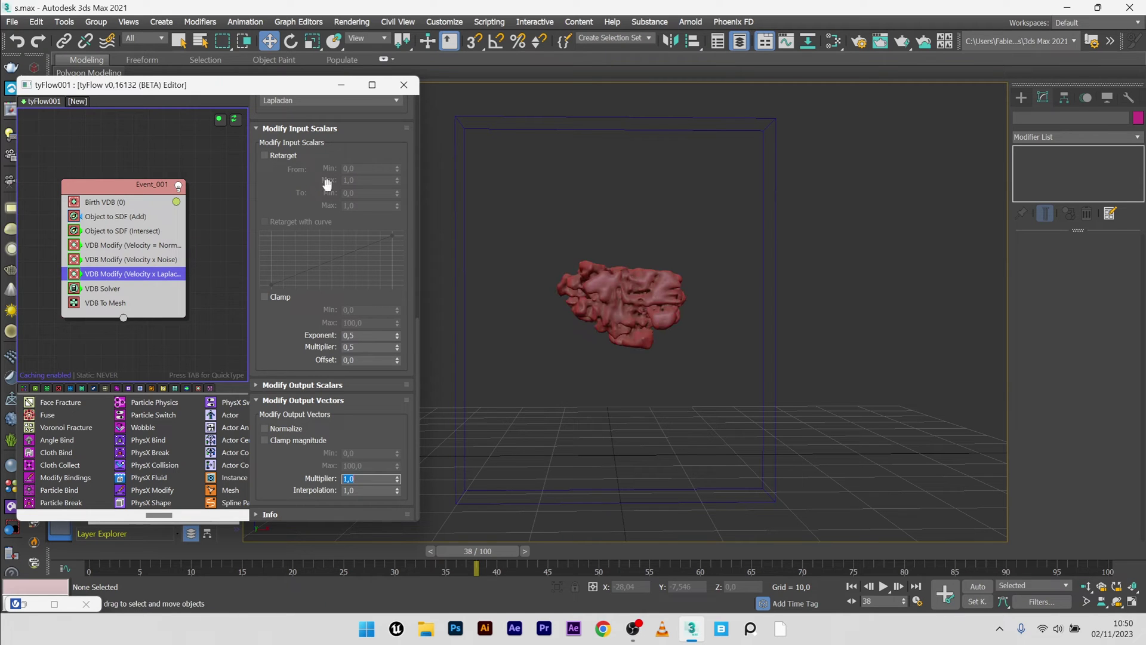
Step: Set the Laplacian VDB Modify's input scalar multiplier to 1 and the Birth VDB voxel size to 0,4
click(362, 347)
text(1)
key(Return)
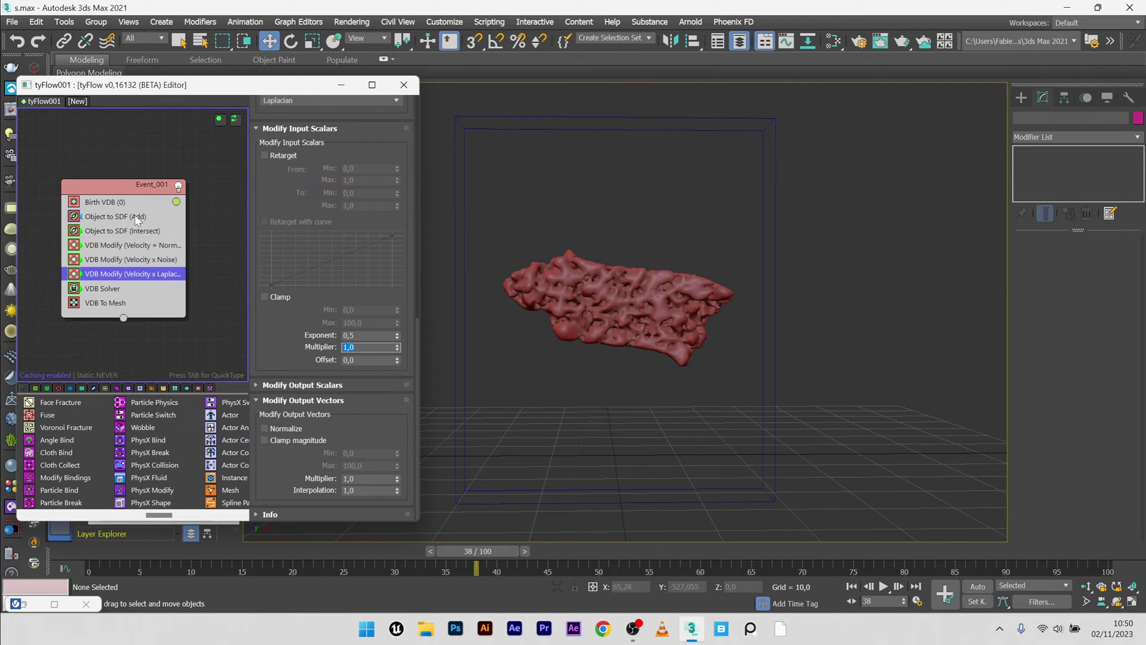
click(111, 204)
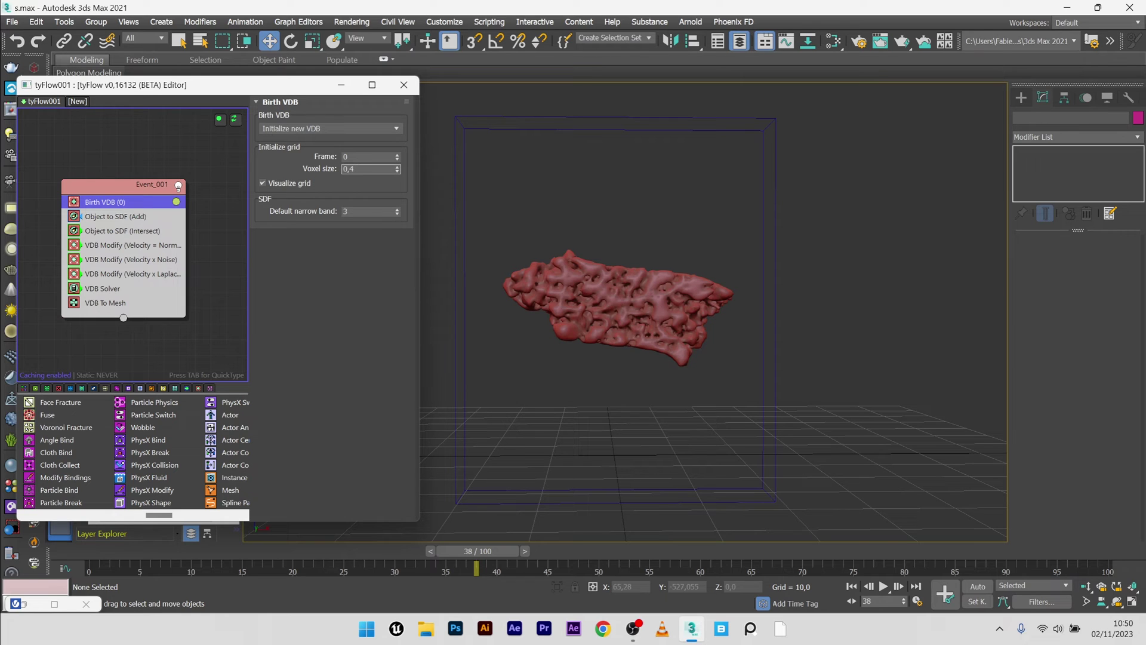
key(Return)
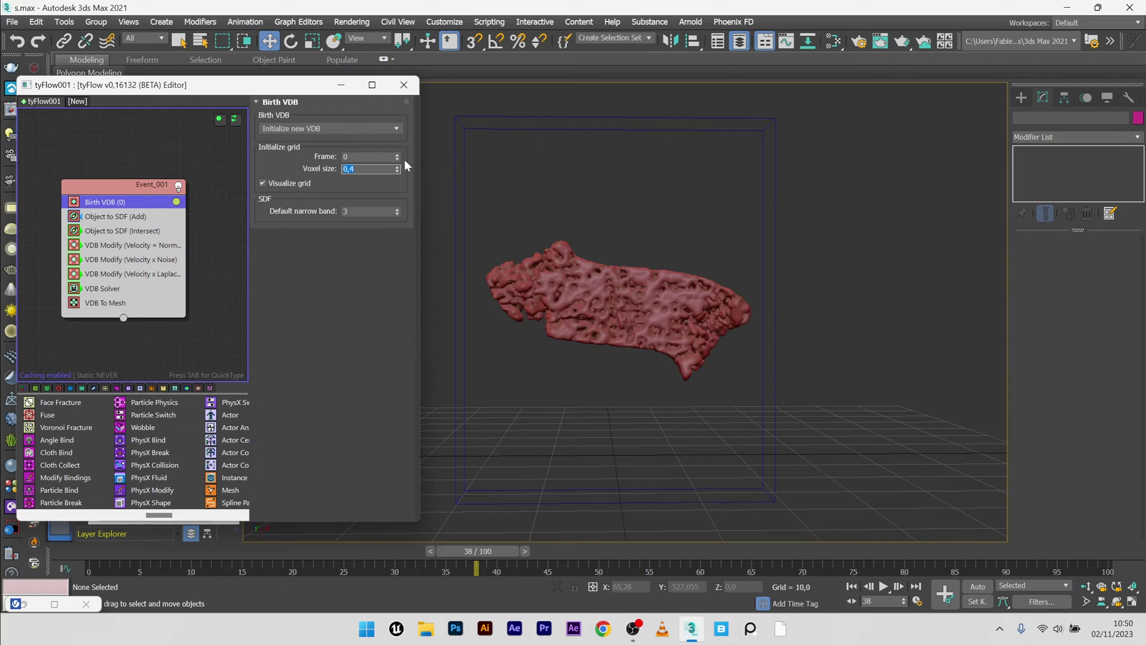
Step: Render frame 38 in the V-Ray Frame Buffer to inspect the porous surface, and minimize the render window
click(9, 111)
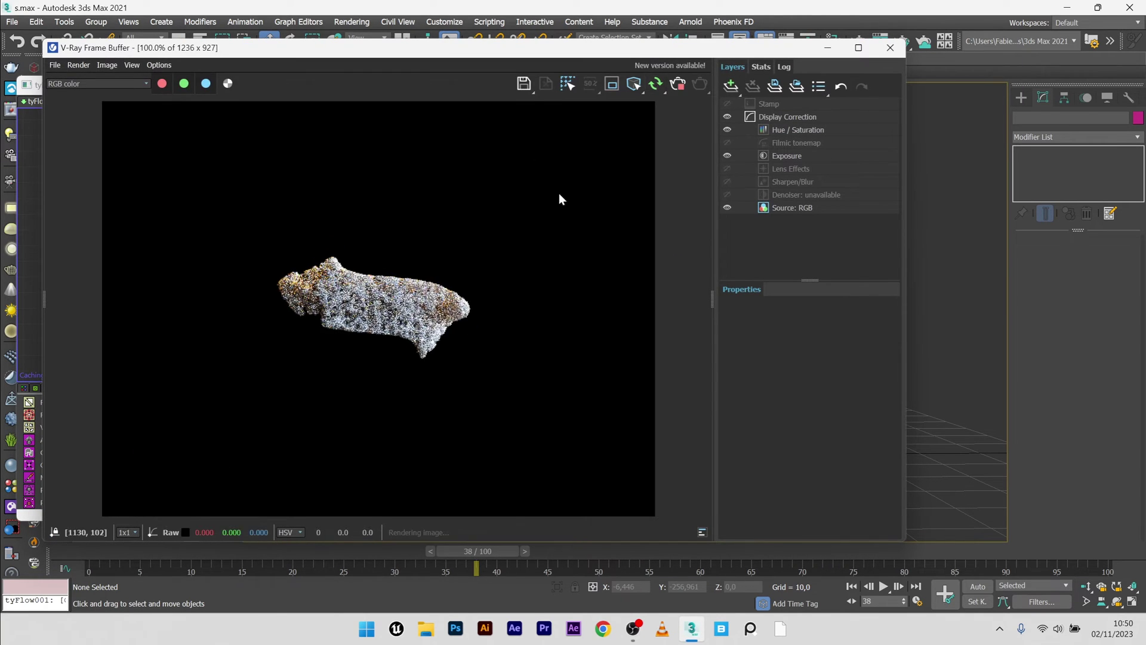
scroll(377, 313, up, 2)
scroll(377, 313, down, 2)
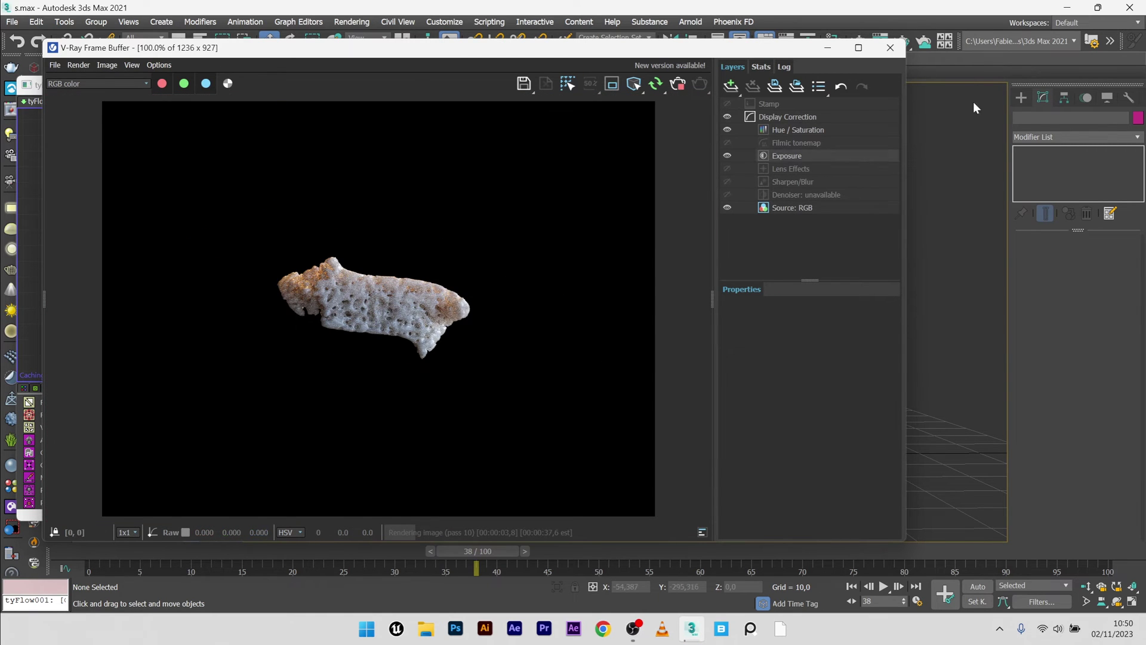
click(828, 47)
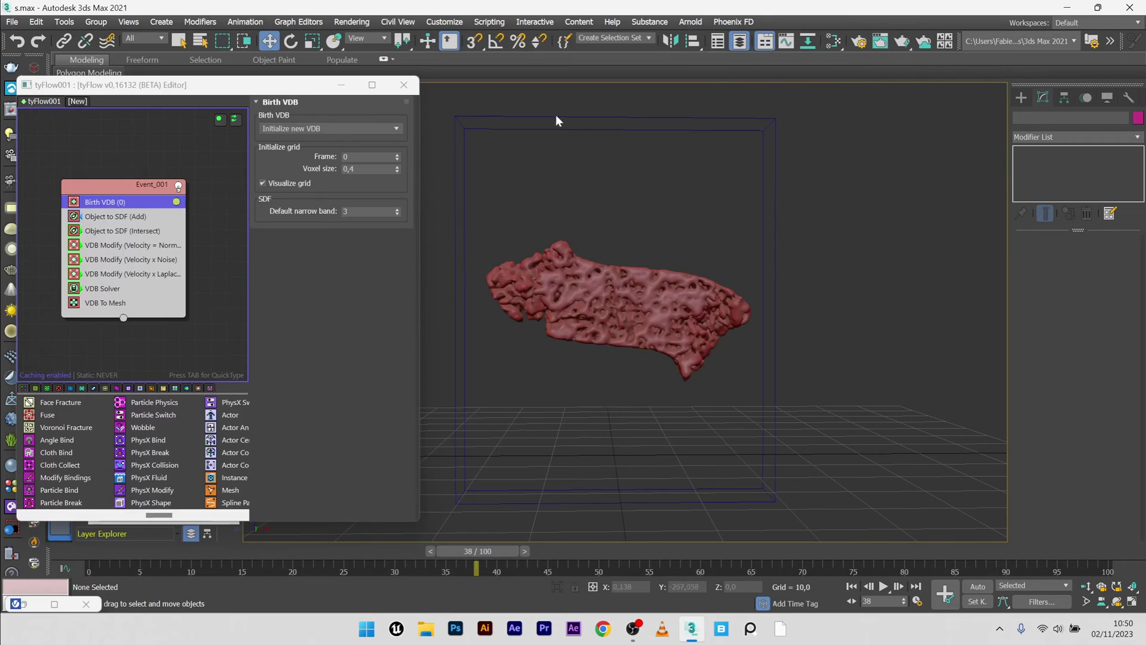
Step: Add a VDB Filter operator between the Laplacian VDB Modify and the VDB Solver, and scrub to frame 29 to check it
click(556, 315)
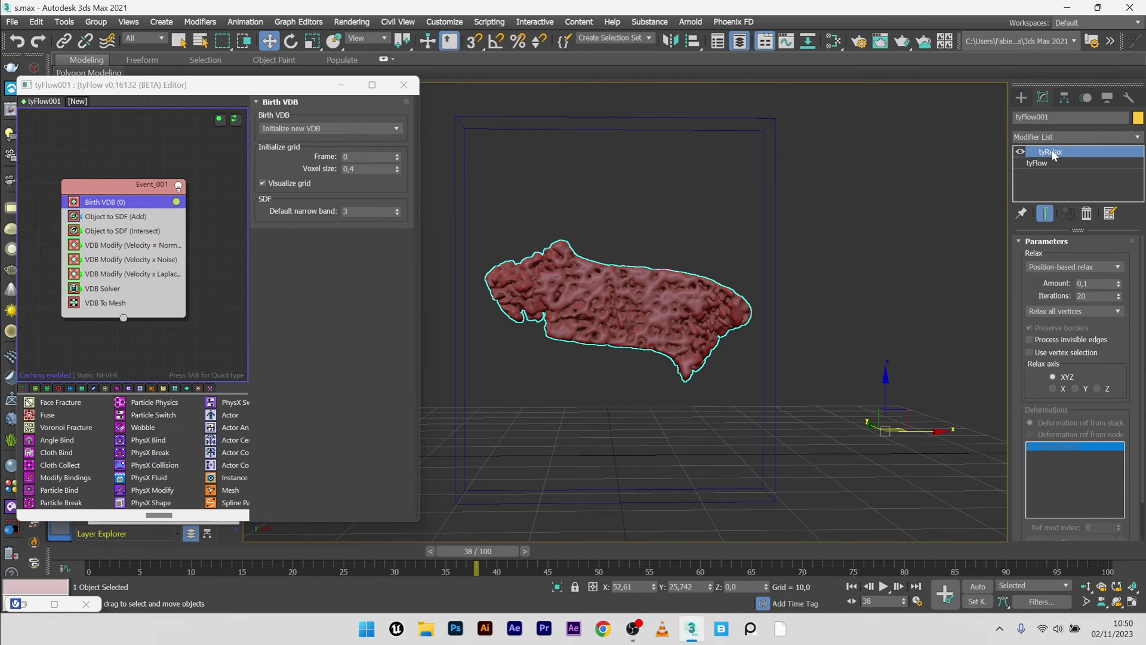
click(96, 549)
click(116, 274)
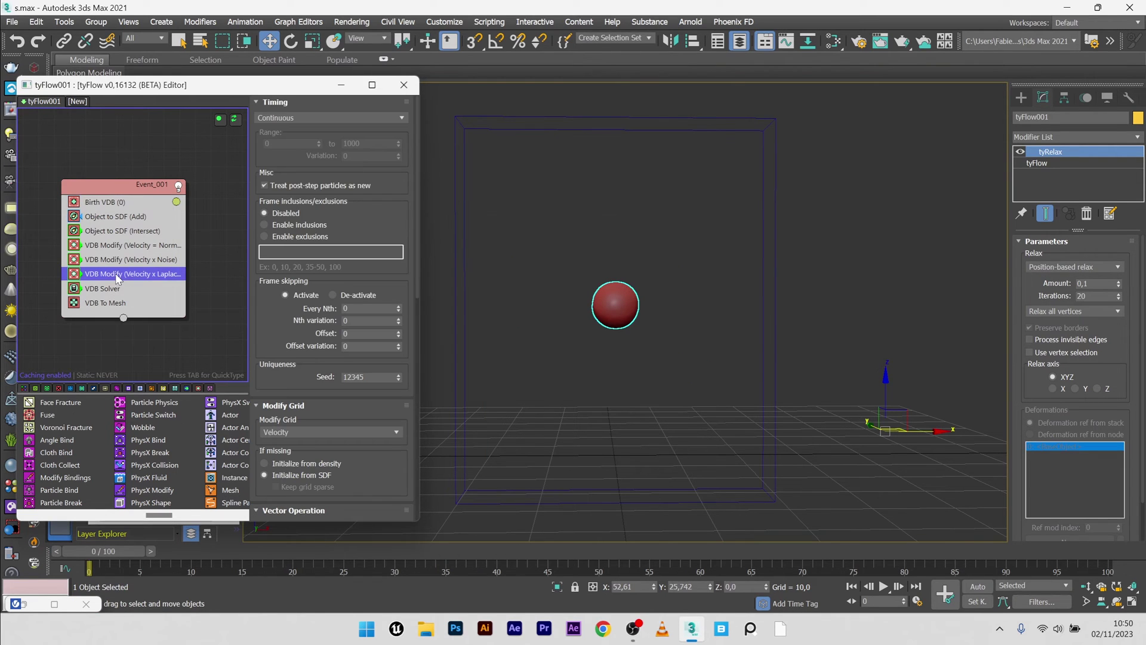
key(Tab)
text(vdb)
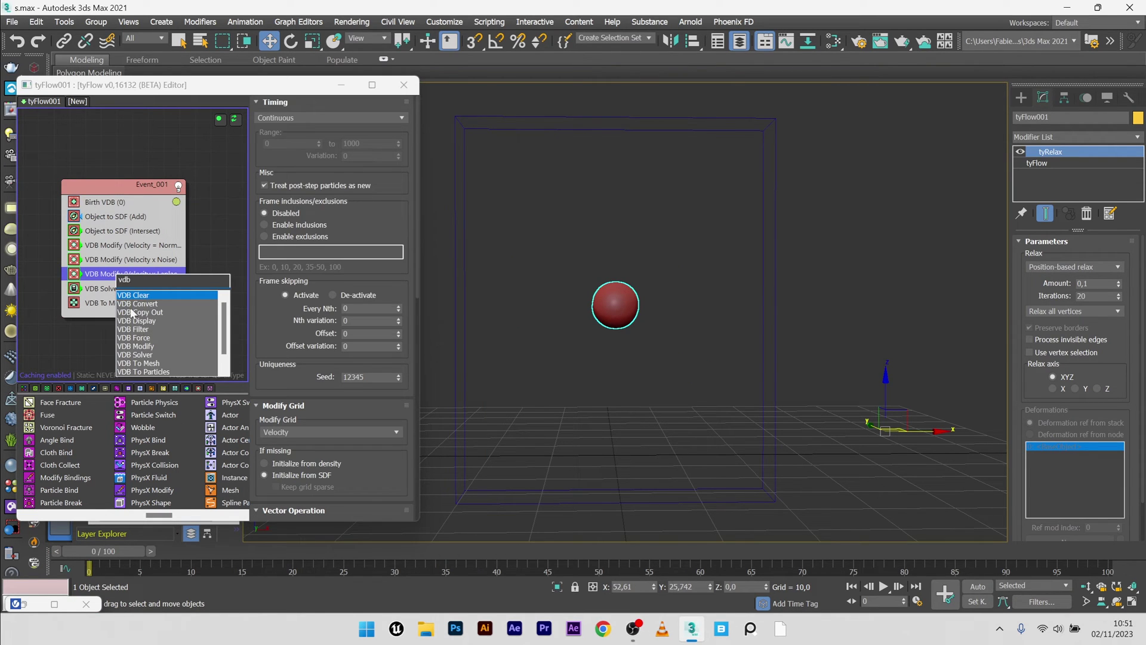
click(150, 329)
drag(109, 279, 113, 300)
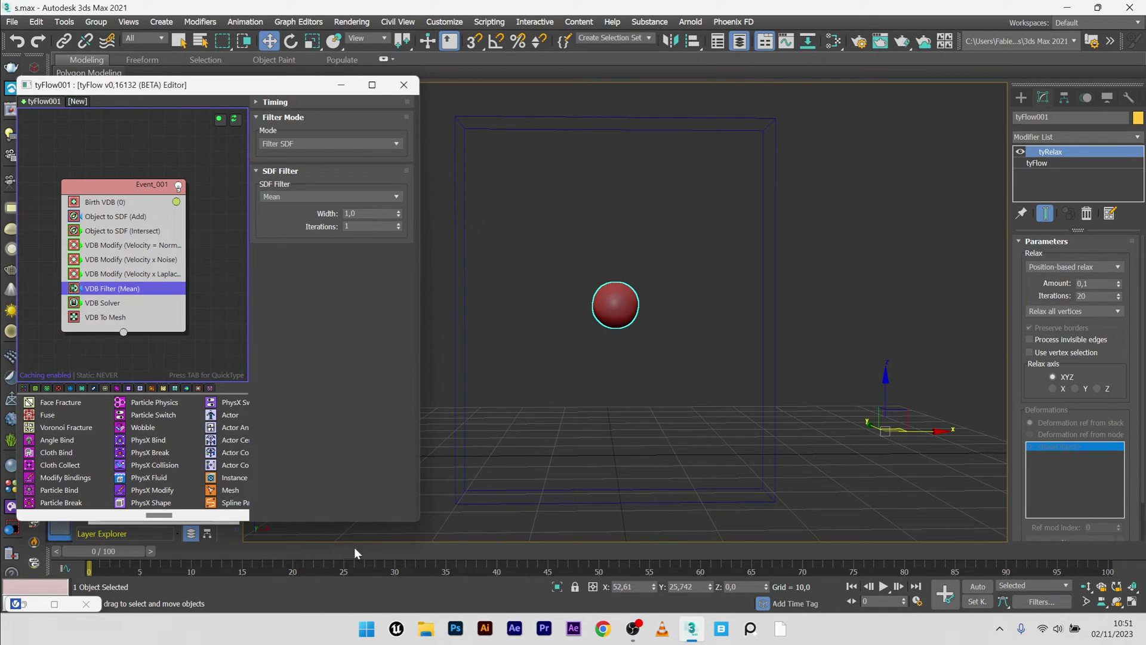
click(389, 548)
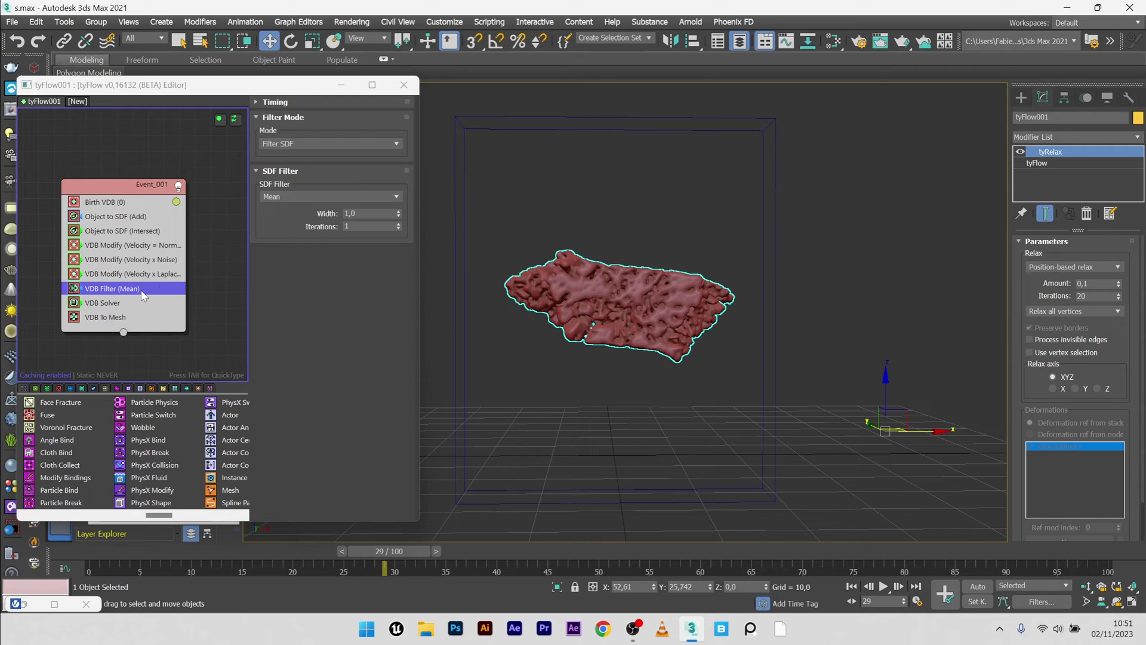
Step: Add a second VDB Filter operator and place it directly below the first VDB Filter in Event_001
key(Tab)
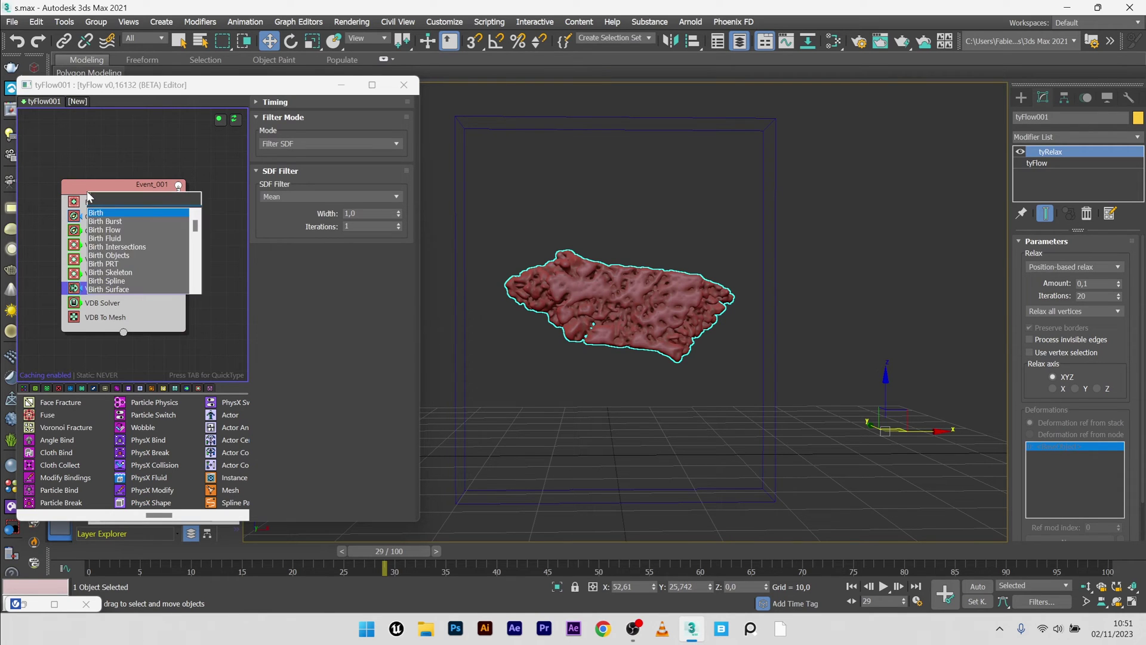
text(VDB)
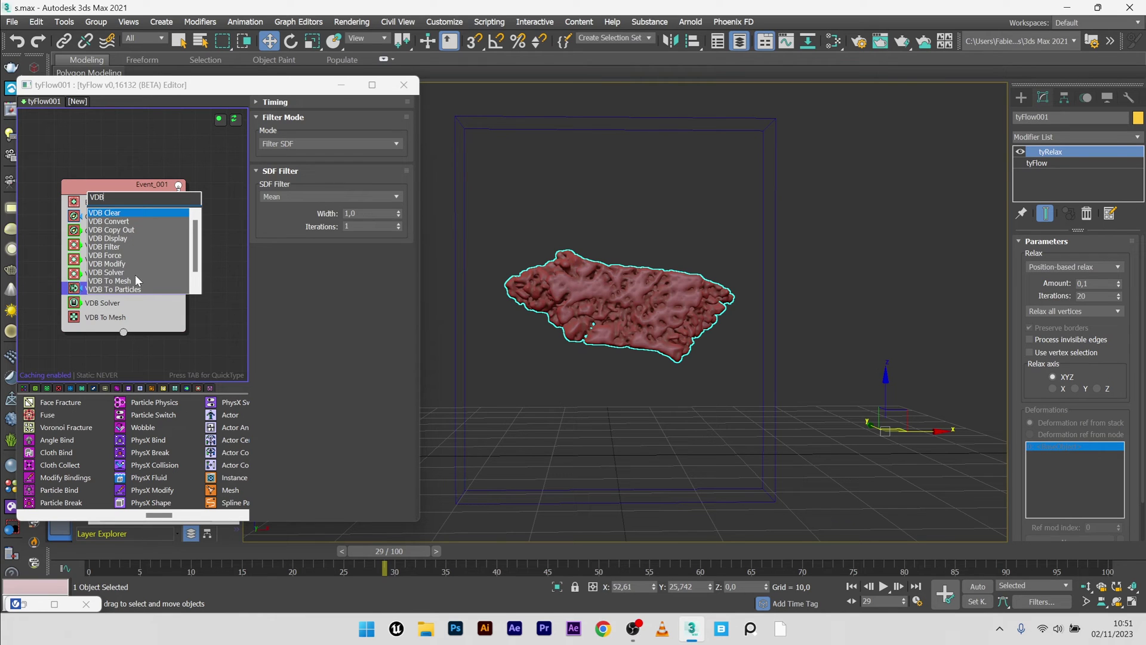
click(123, 247)
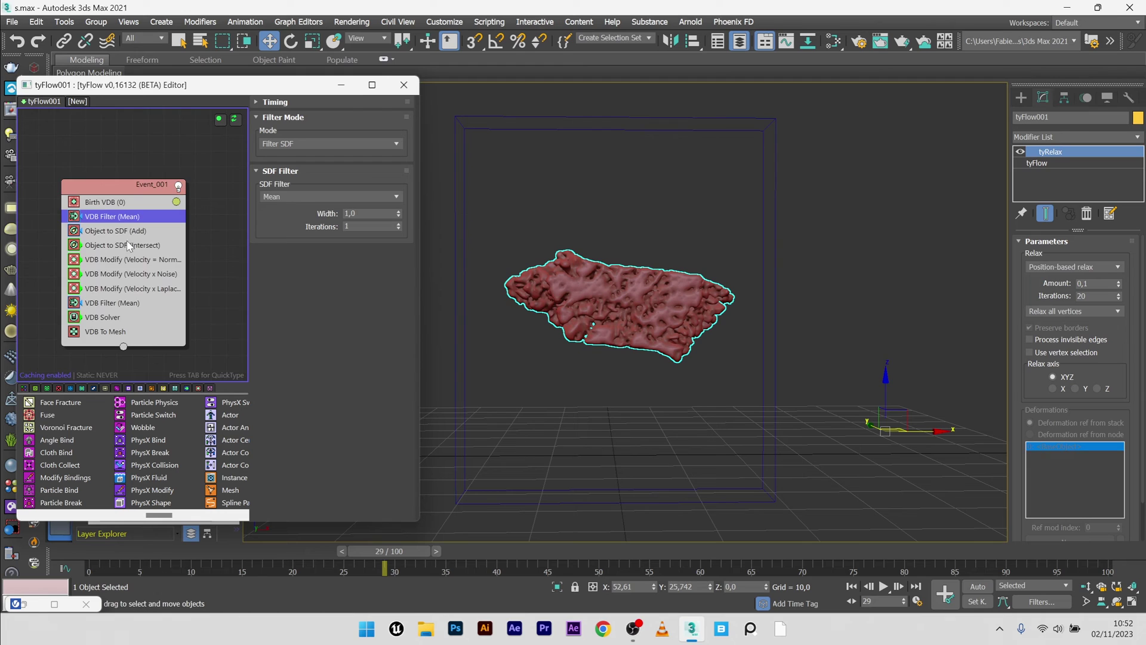
drag(128, 216, 126, 313)
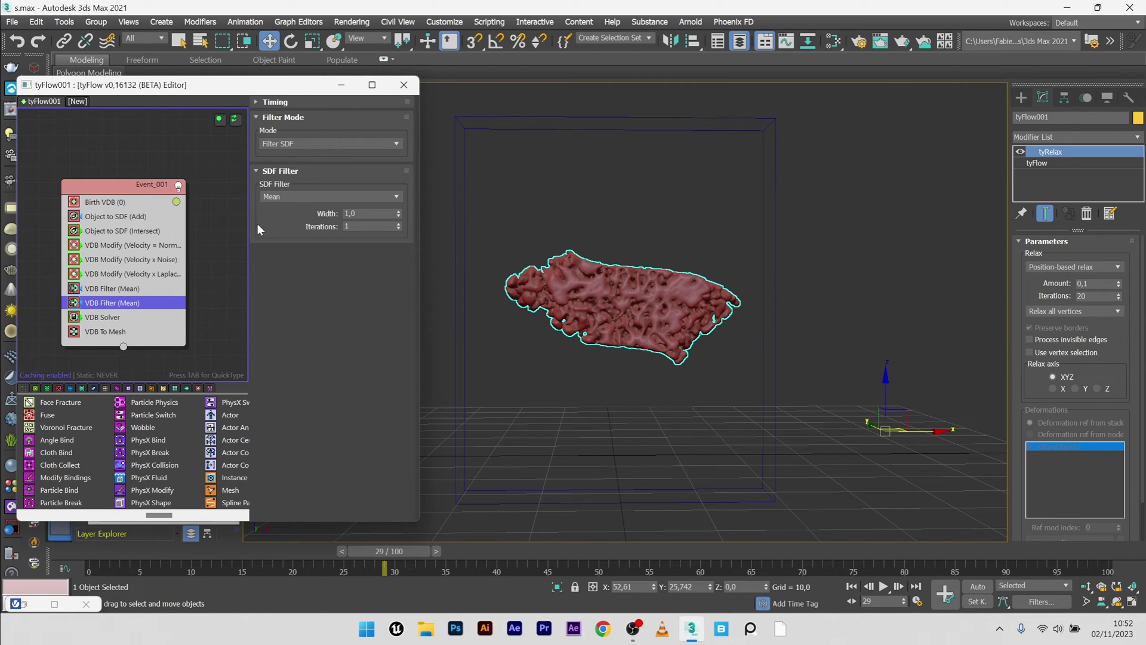
Step: Set the second VDB Filter's SDF filter to Laplacian with 5 iterations
click(291, 195)
click(283, 241)
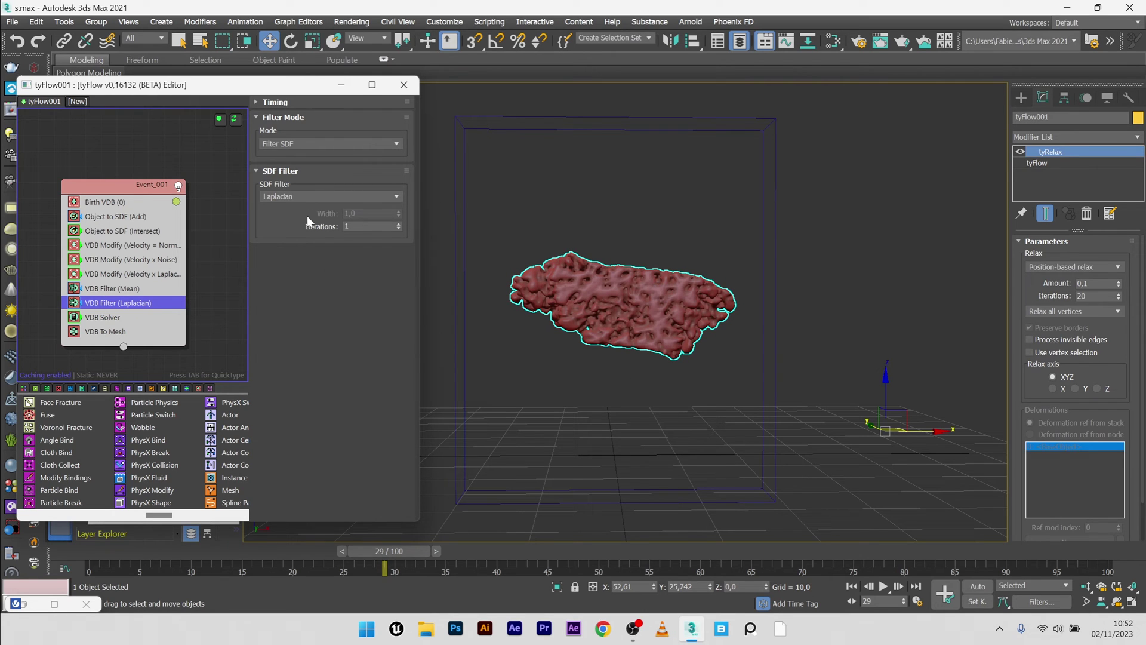
click(359, 226)
text(2)
key(Return)
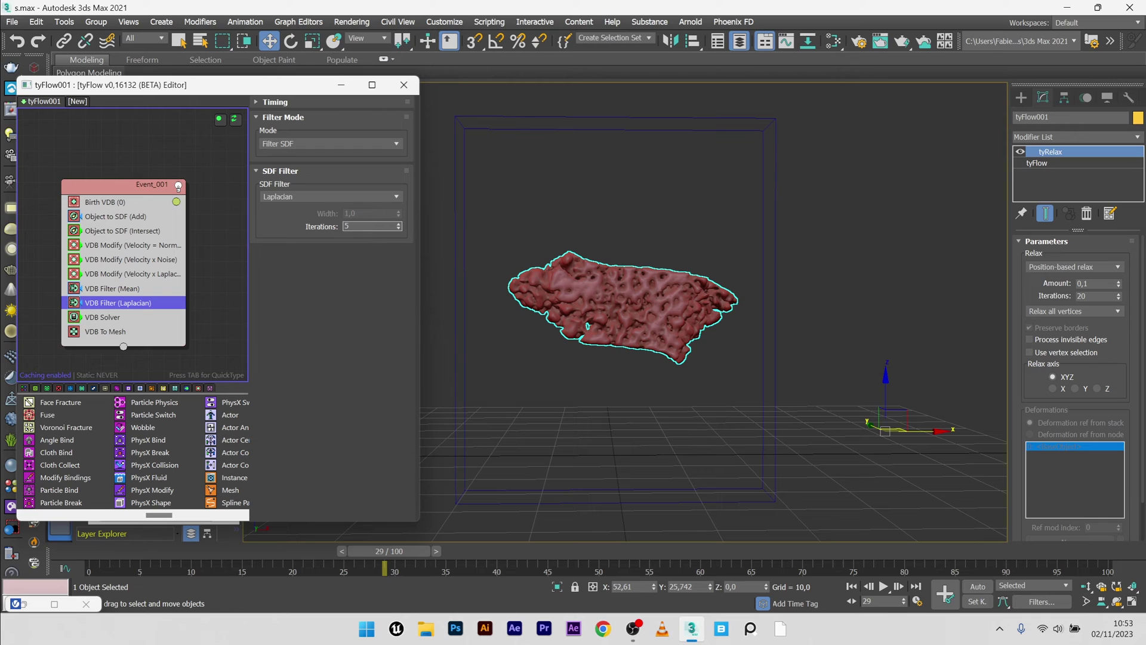
text(5)
key(Return)
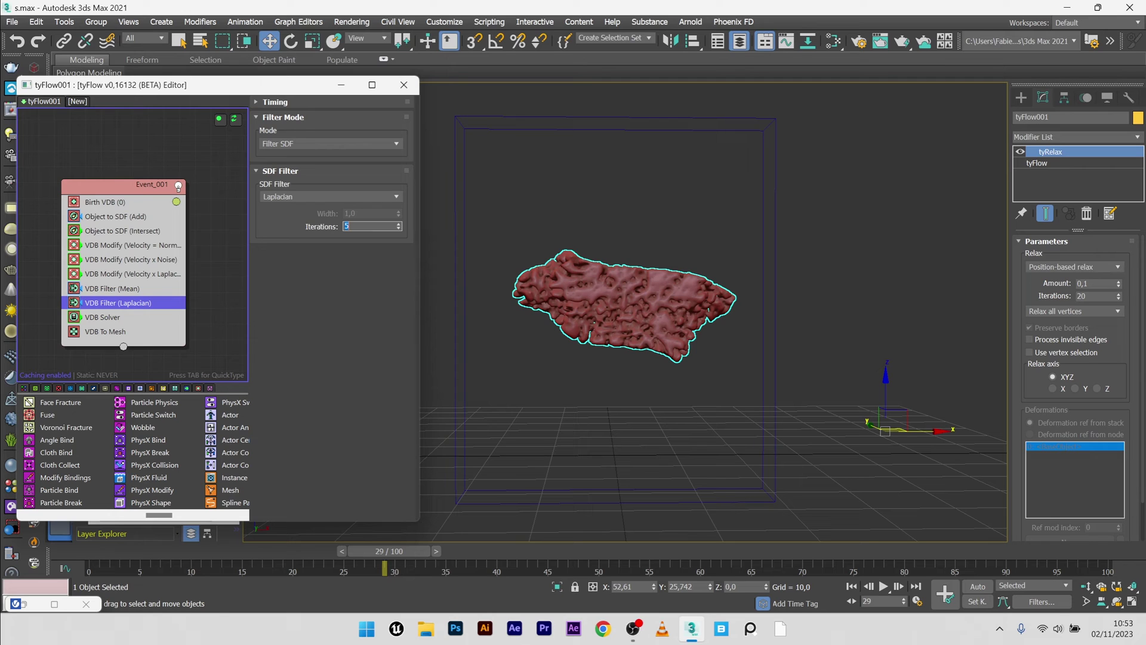
Step: Render frame 85 in the V-Ray Frame Buffer to inspect the grown S, and return to frame 35
mouse_move(389, 550)
mouse_down()
mouse_move(149, 564)
mouse_move(389, 551)
mouse_up()
click(951, 554)
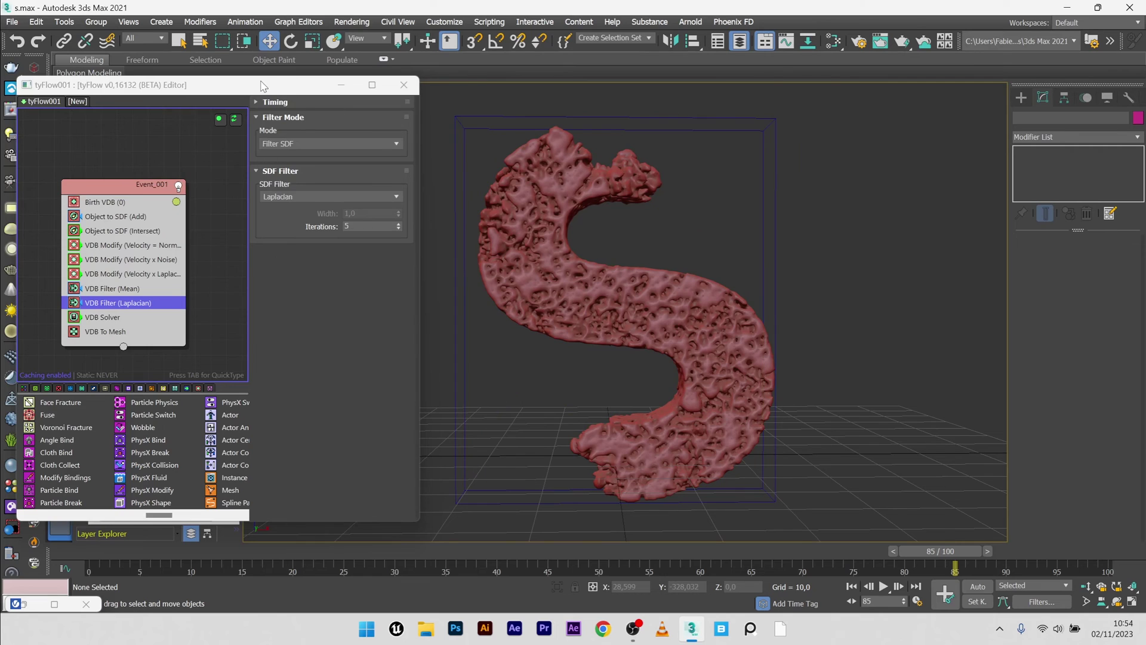
drag(265, 87, 338, 124)
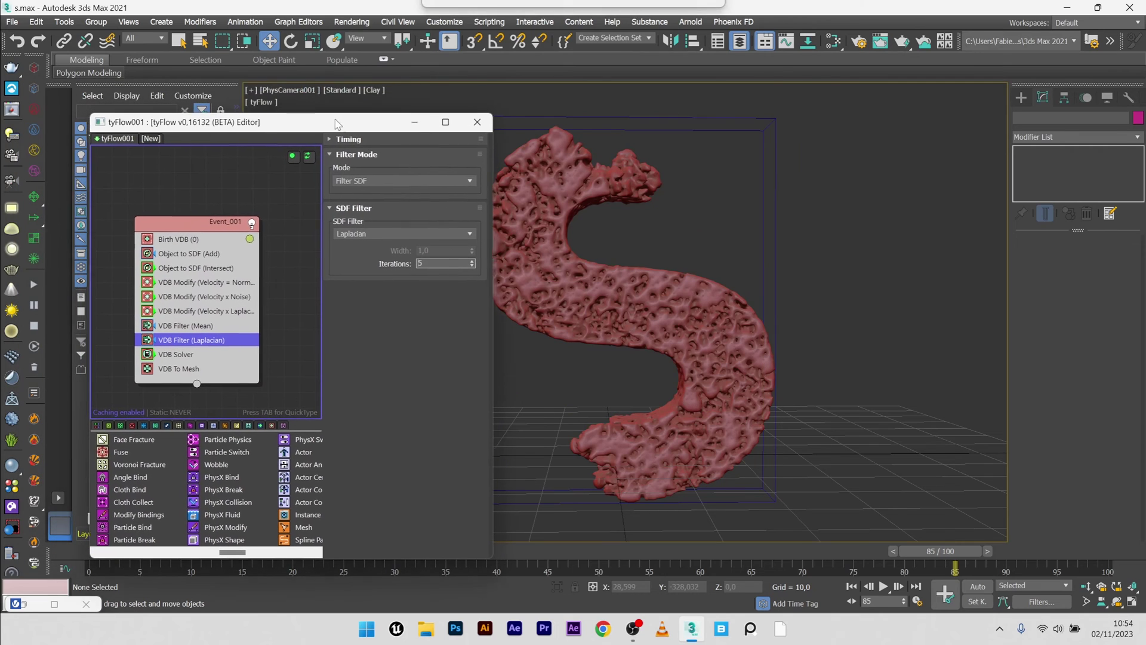
click(11, 109)
click(656, 84)
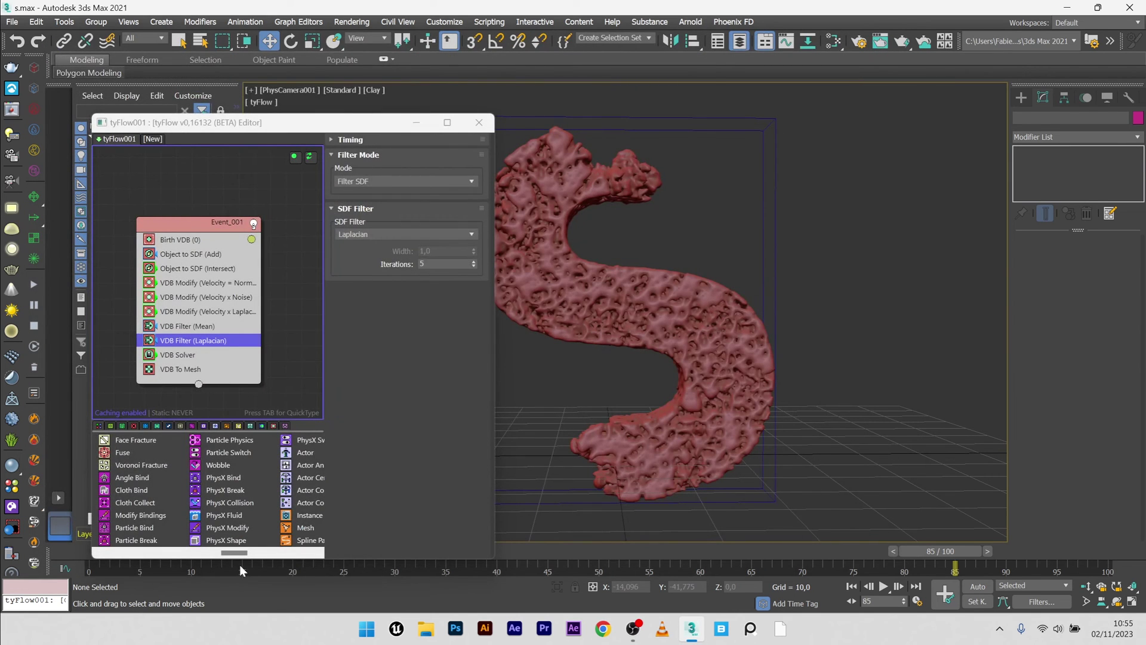
drag(239, 560, 239, 507)
drag(954, 566, 782, 560)
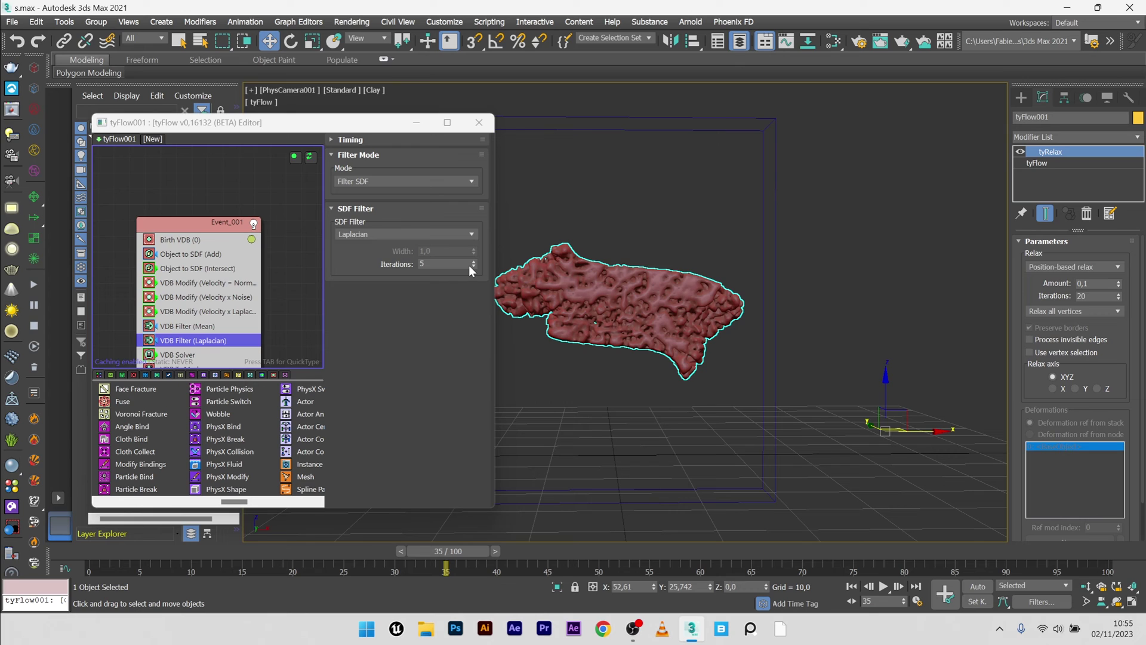
Step: Export only the selected tyFlow object to the desktop as an Alembic file named VDB
click(653, 226)
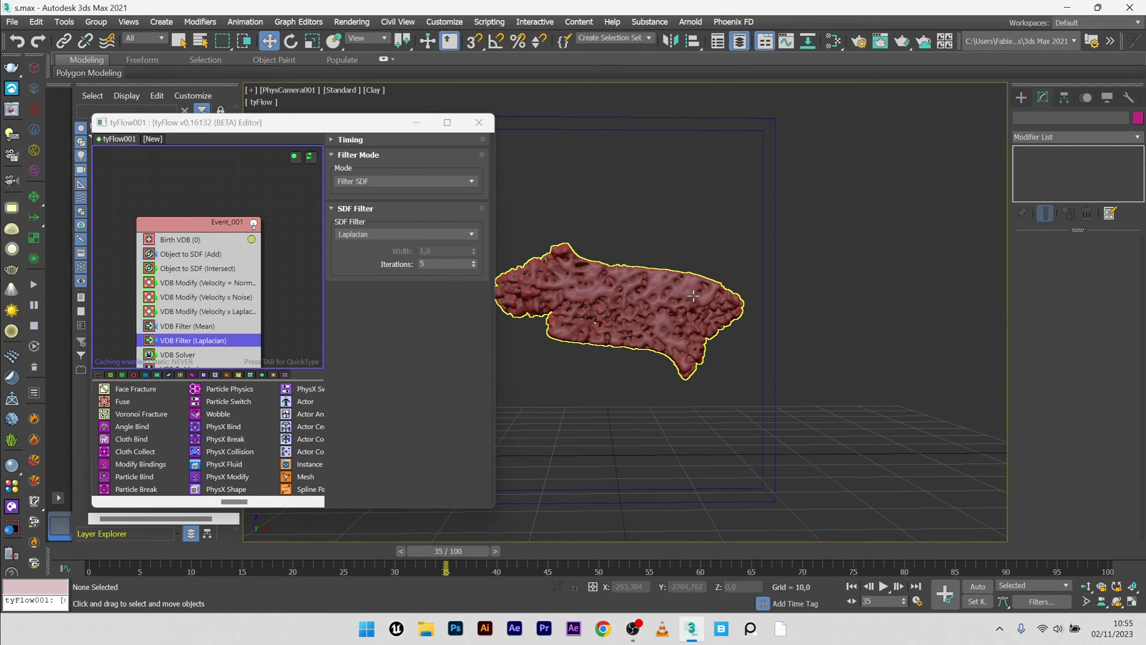
click(725, 295)
click(12, 21)
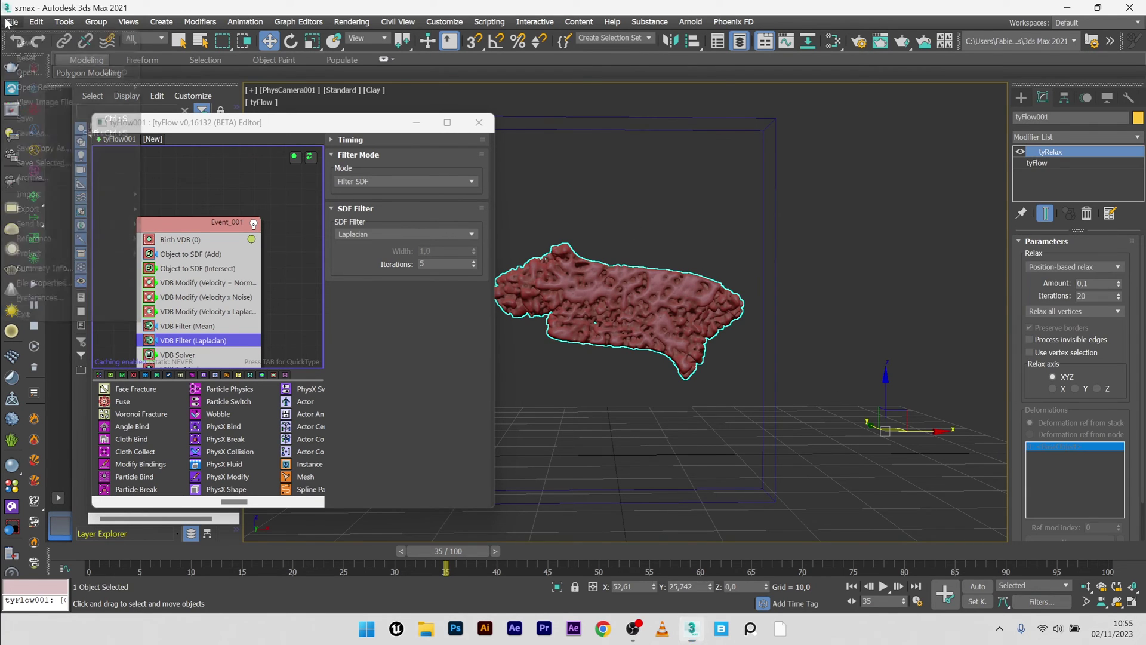
mouse_move(49, 207)
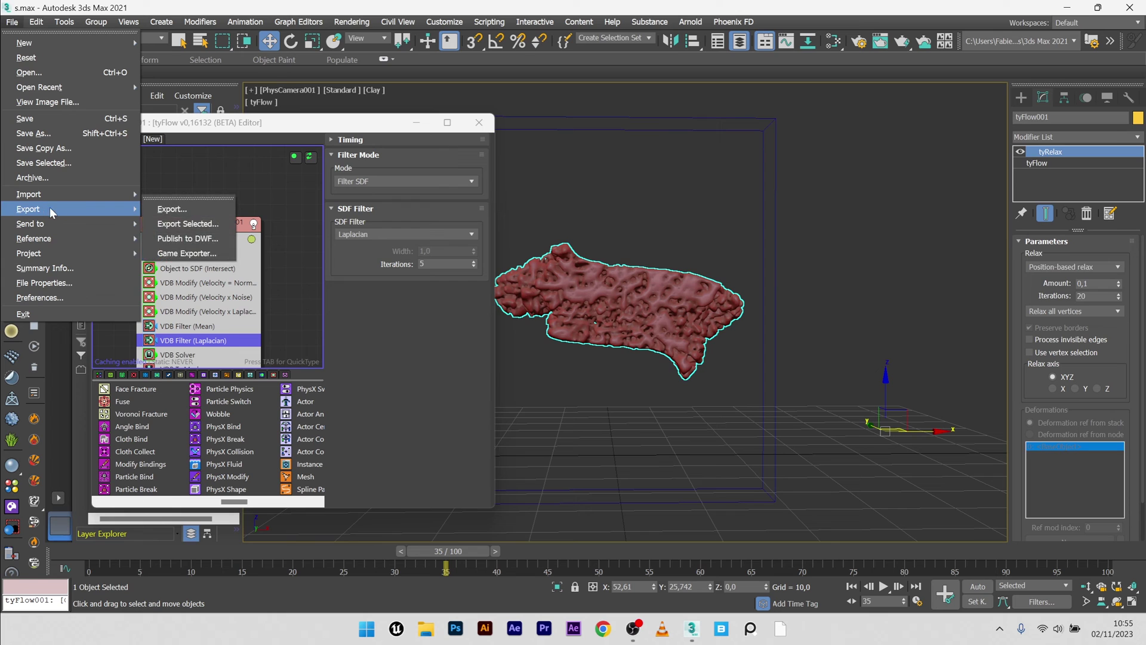
click(182, 224)
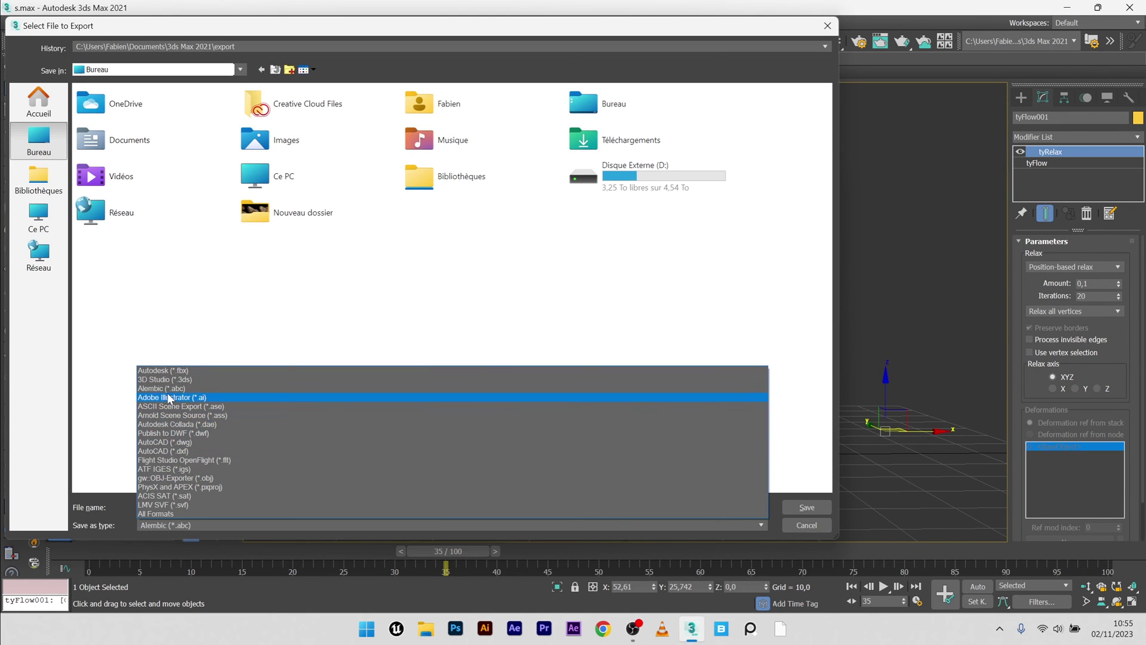
click(166, 390)
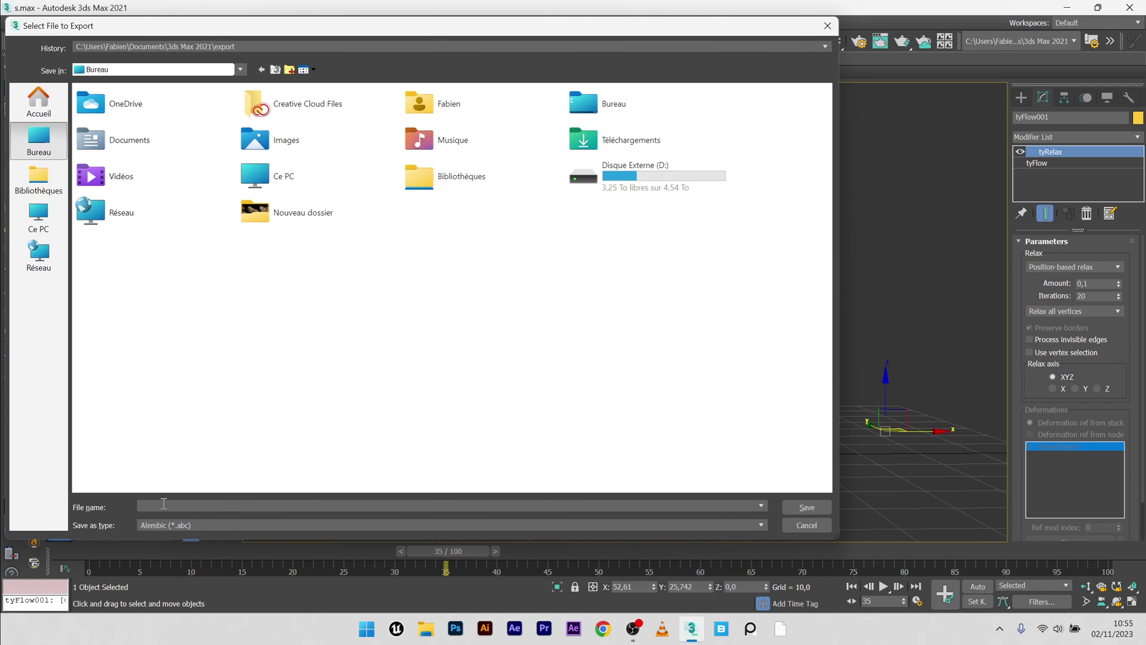
text(VDB)
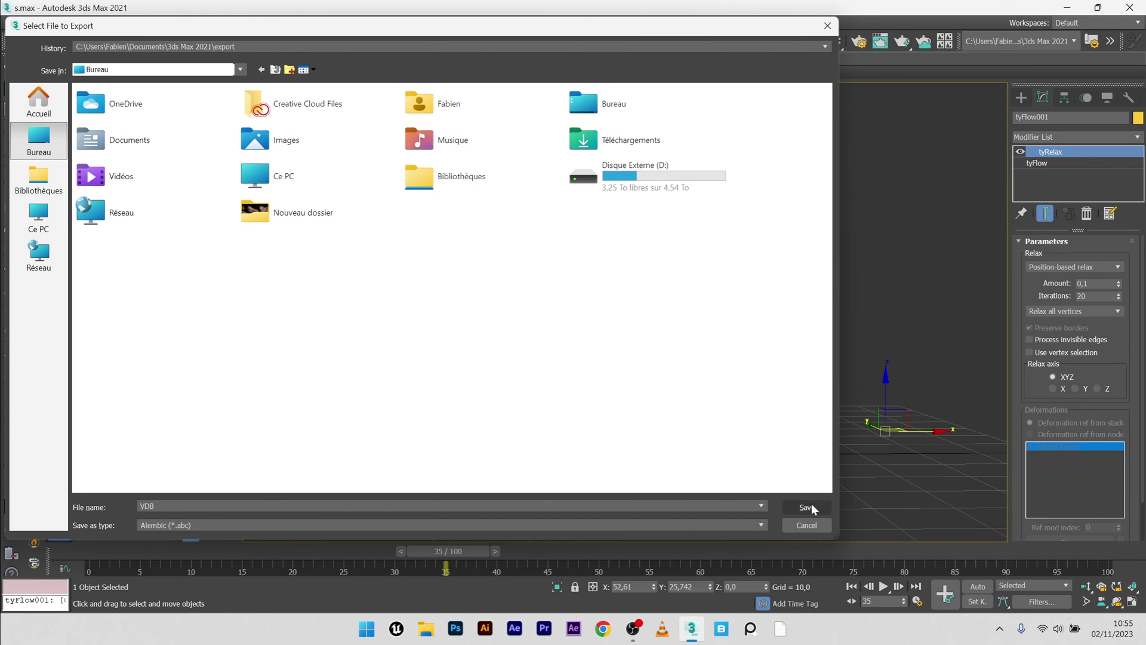
click(811, 507)
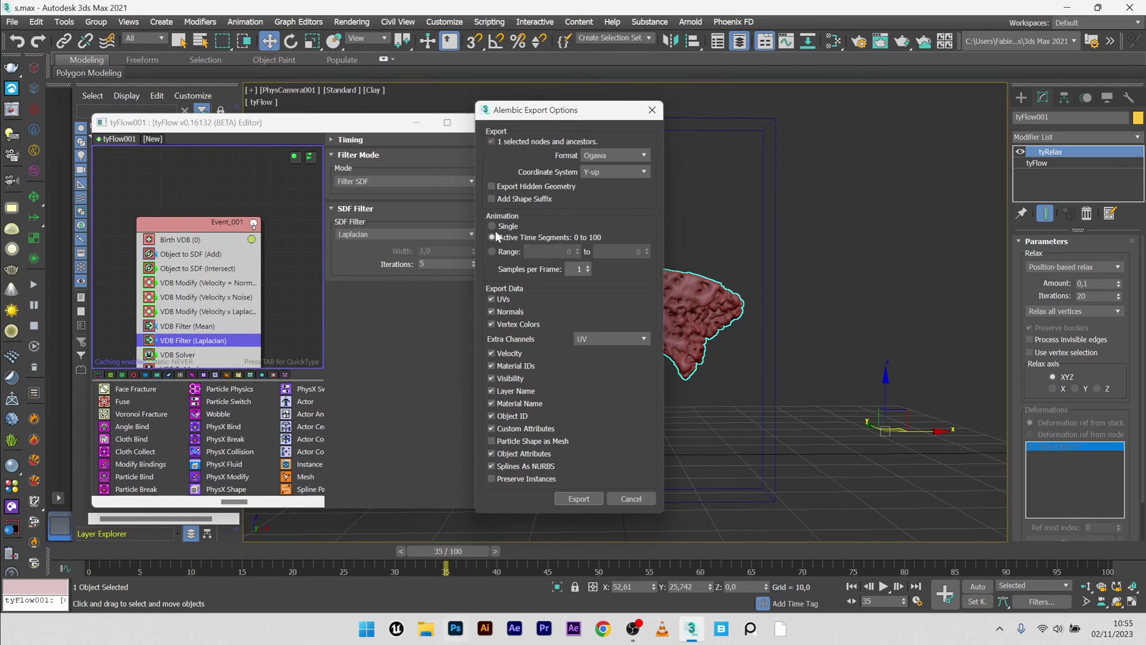
Step: Set the Alembic export to Y-up with a frame range of 0 to 35, and run the export
click(637, 172)
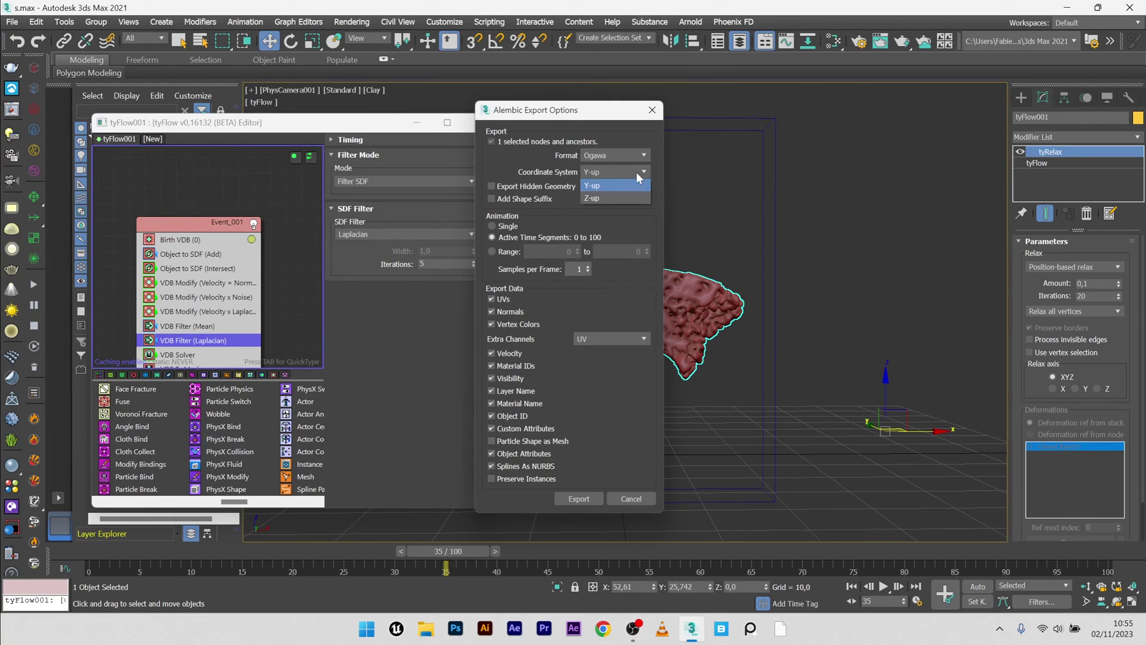
click(607, 185)
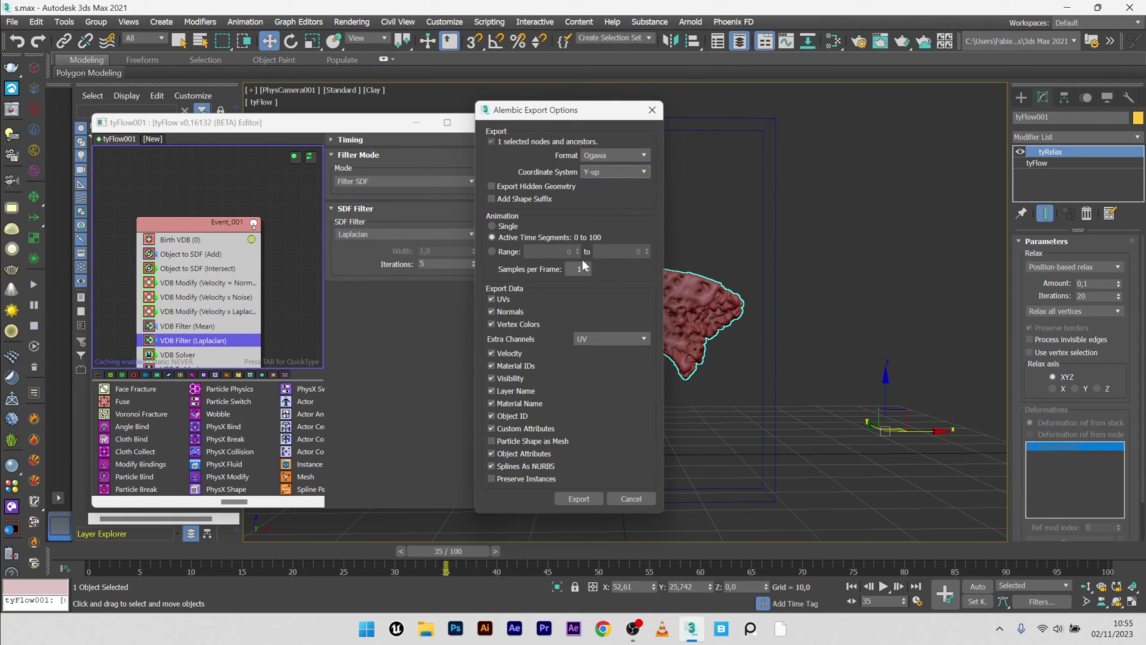
click(496, 252)
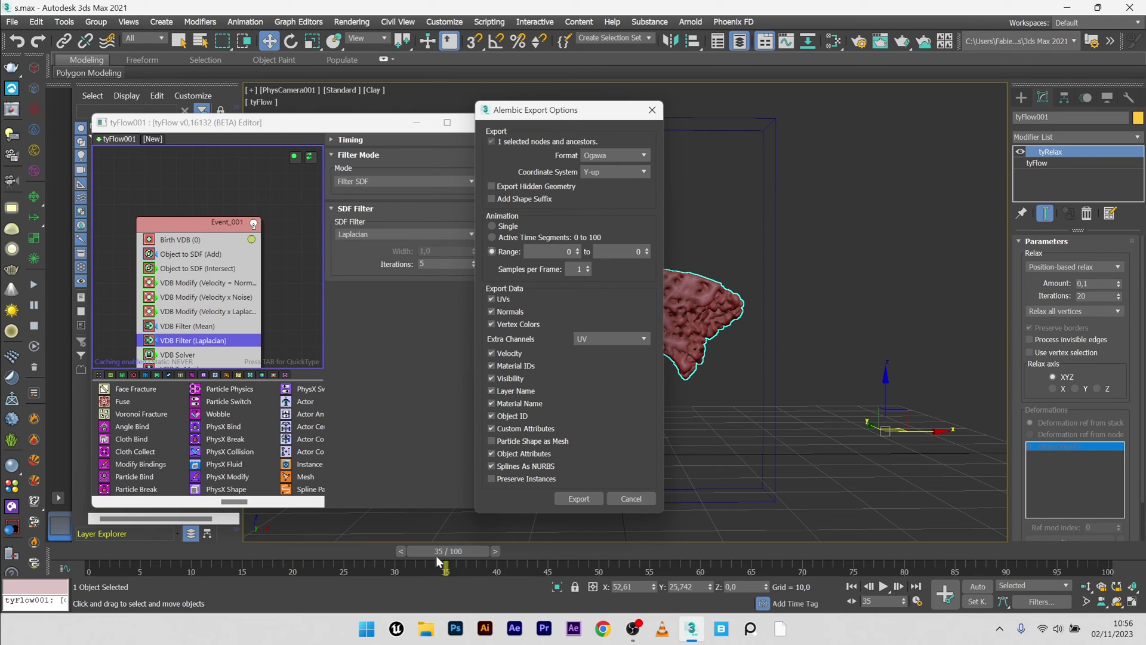
click(638, 252)
click(575, 499)
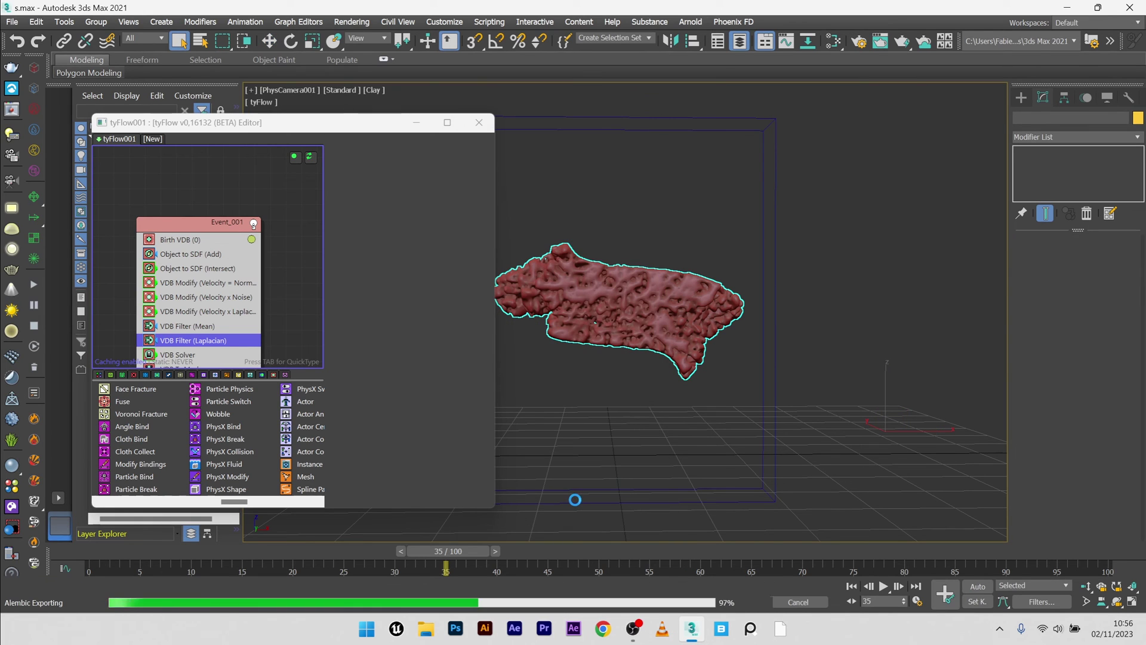
Step: Return to the tyFlow base level in the modifier stack and disable Event_001 in the tyFlow editor
click(416, 122)
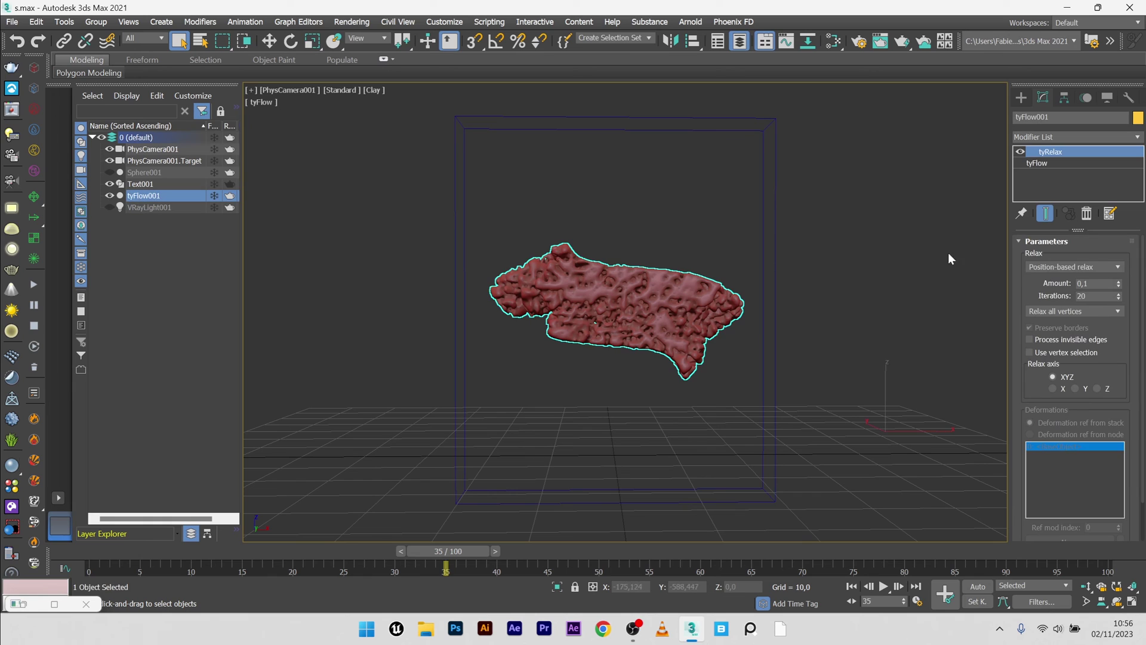
click(1062, 163)
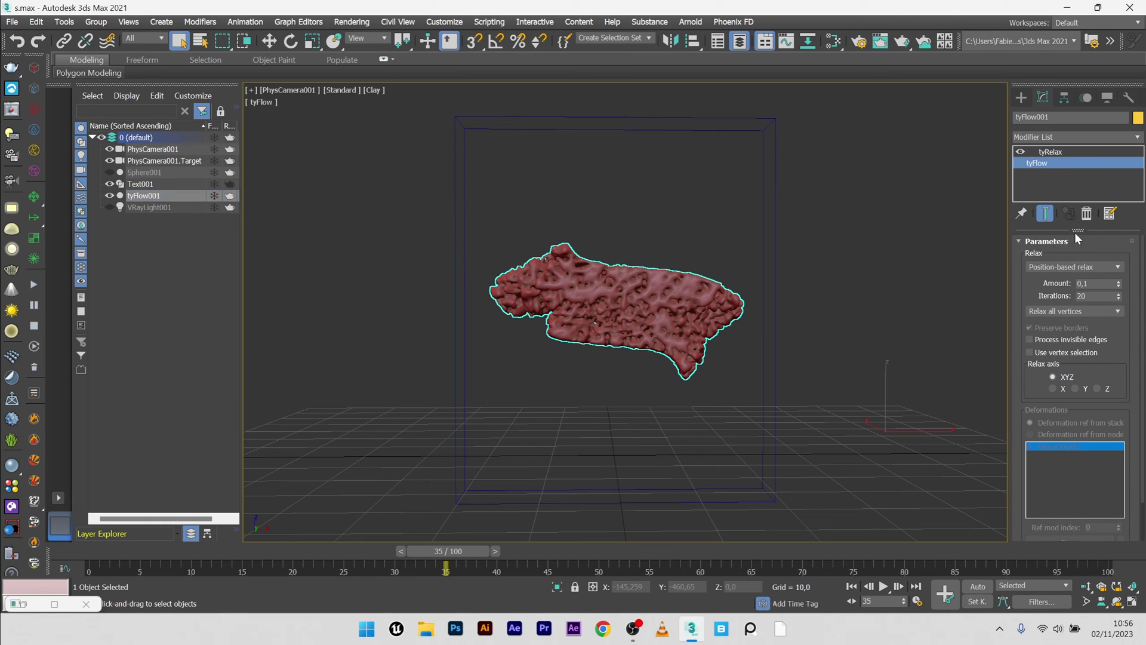
click(1081, 274)
click(253, 224)
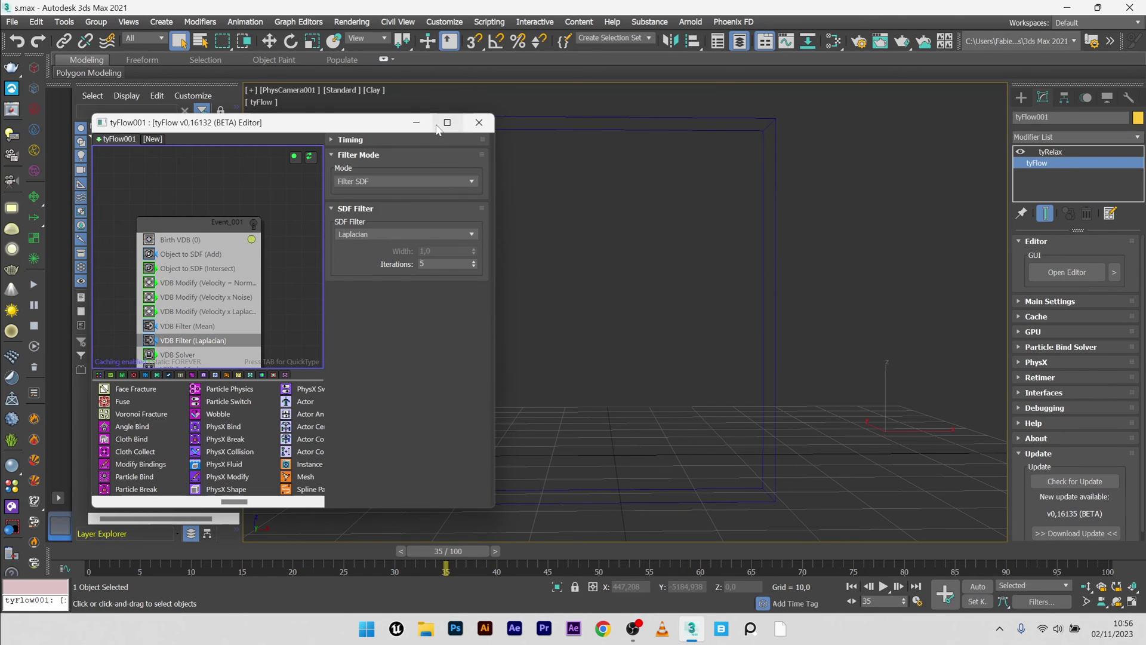
click(417, 122)
Step: Import VDB.abc from the desktop with the Y-up import options, renaming the conflicting object to tyFlow002
click(12, 22)
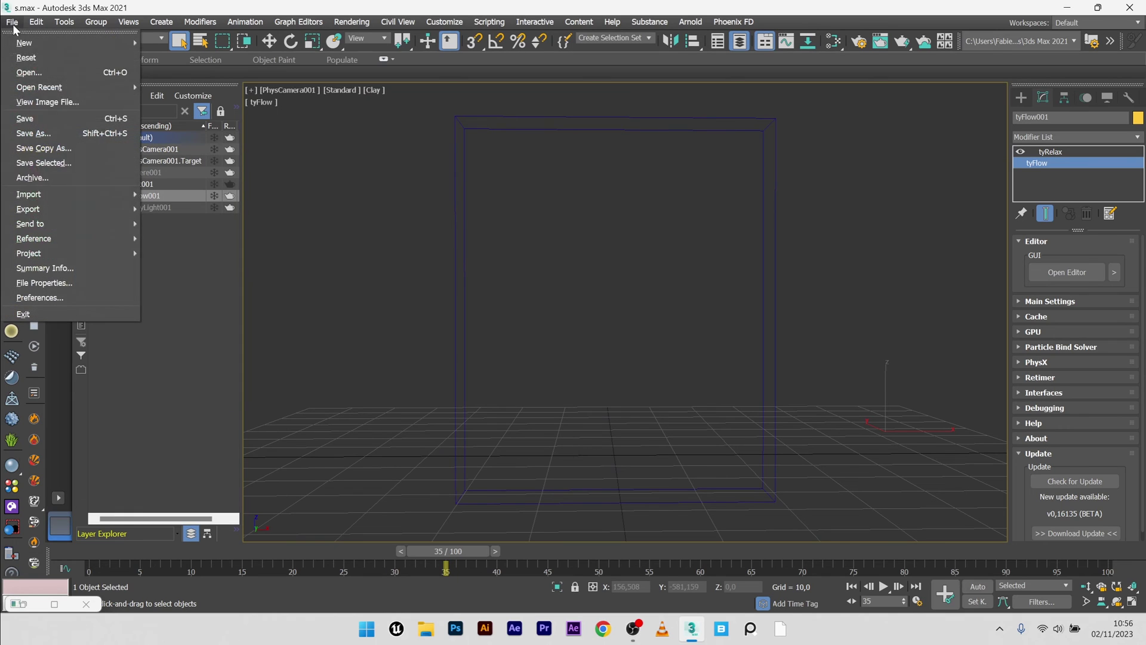
mouse_move(47, 195)
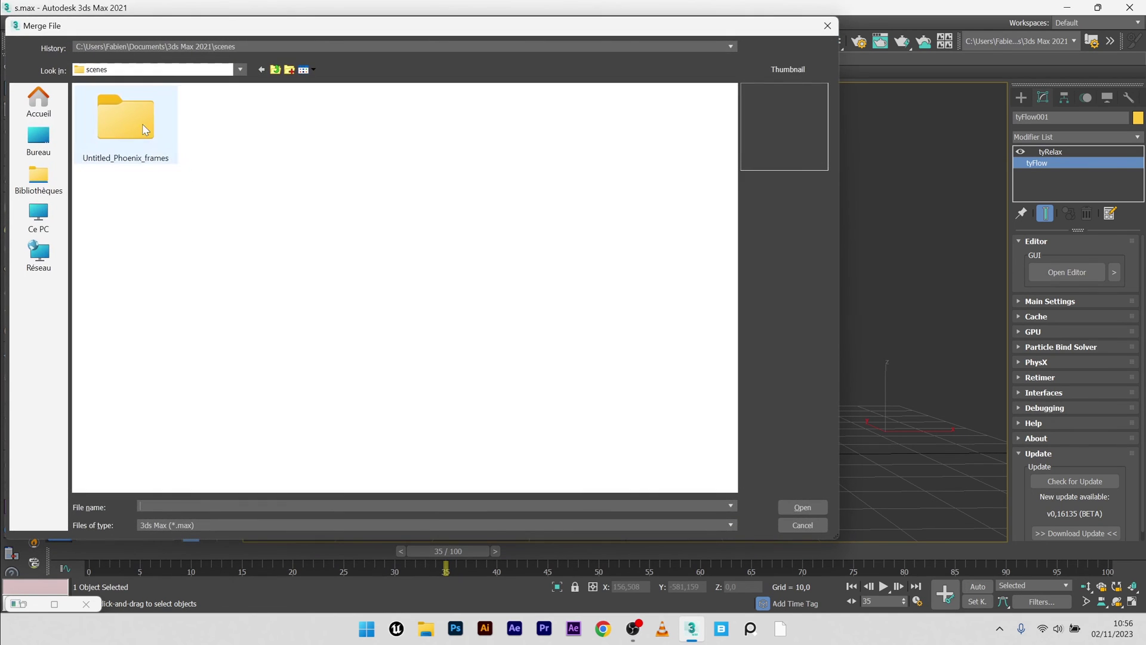
click(38, 140)
click(204, 525)
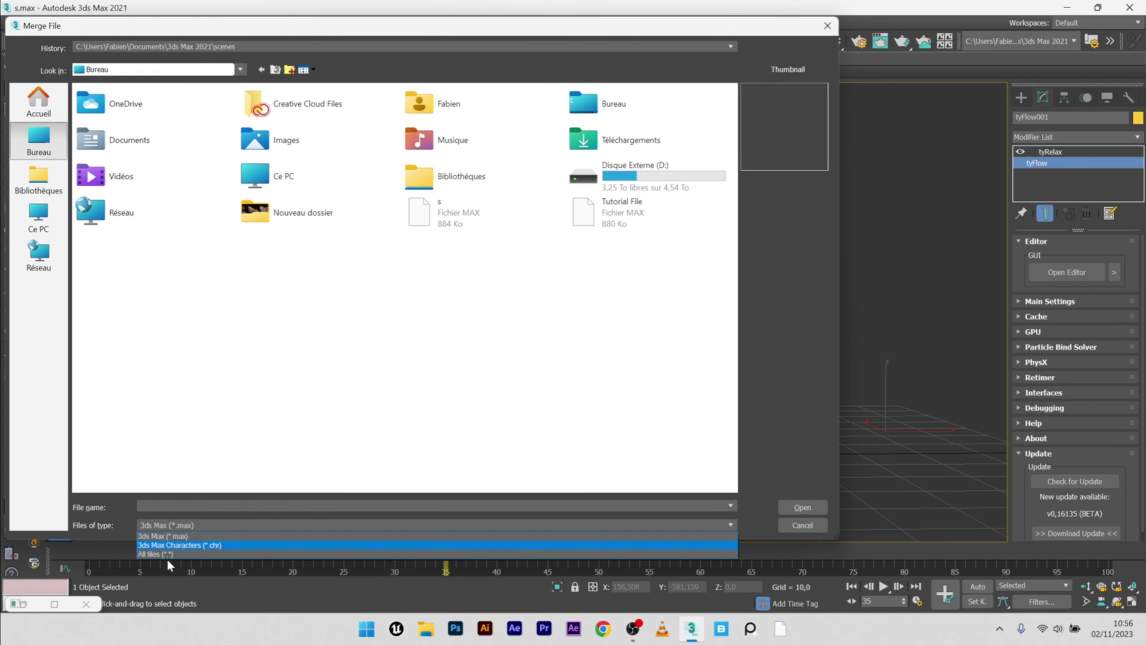
click(164, 554)
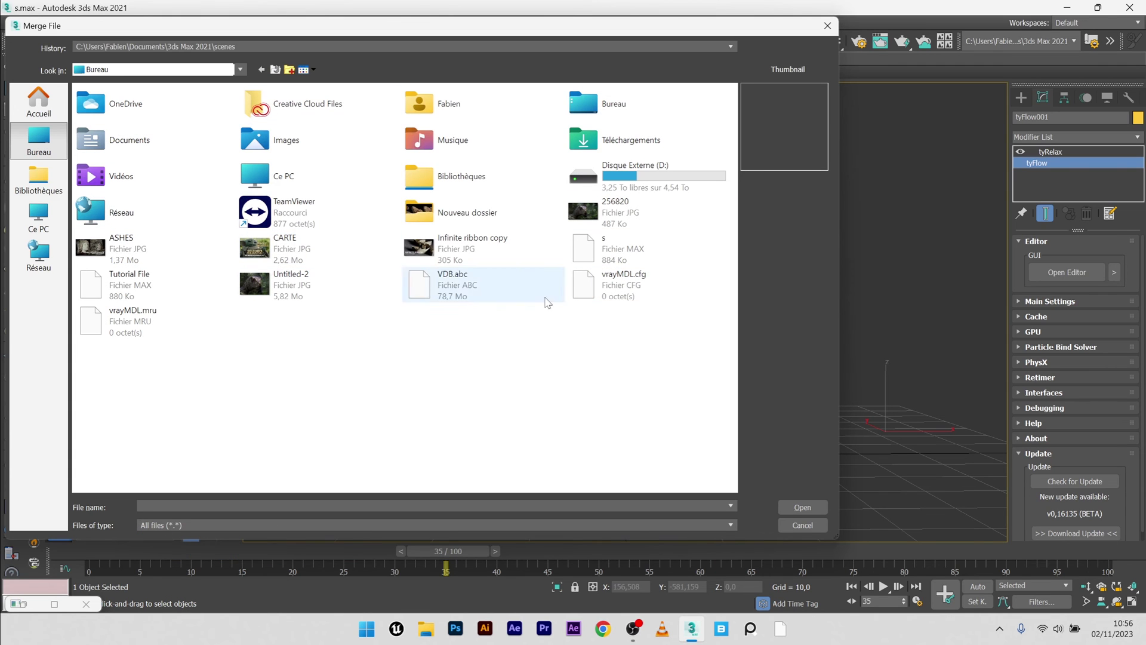
click(472, 287)
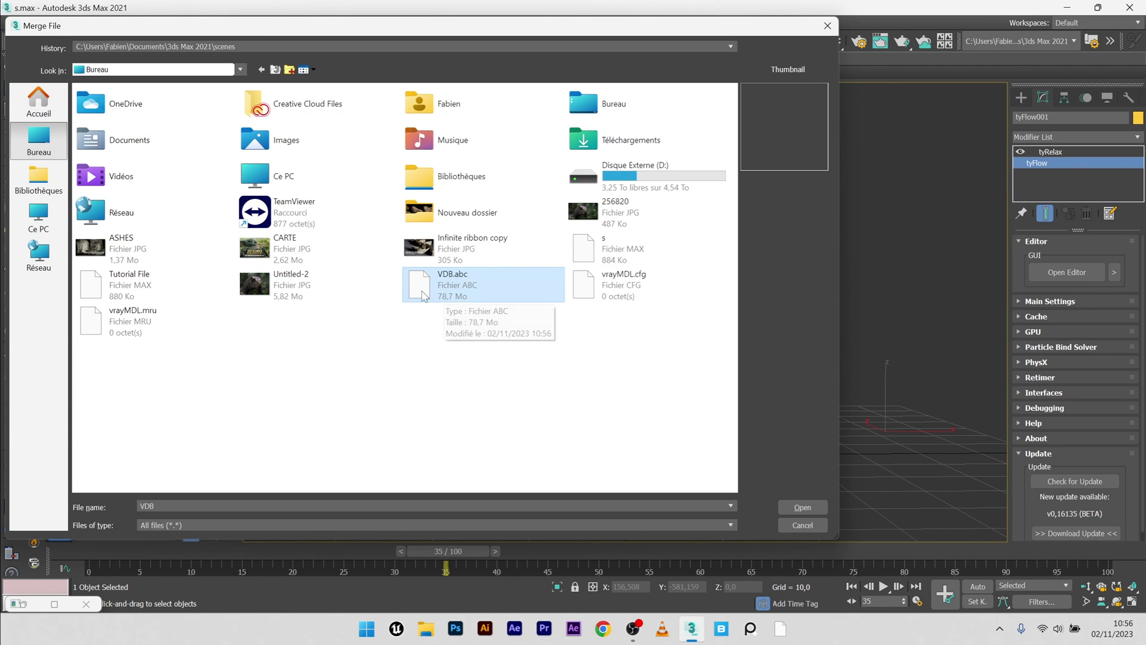
double_click(445, 290)
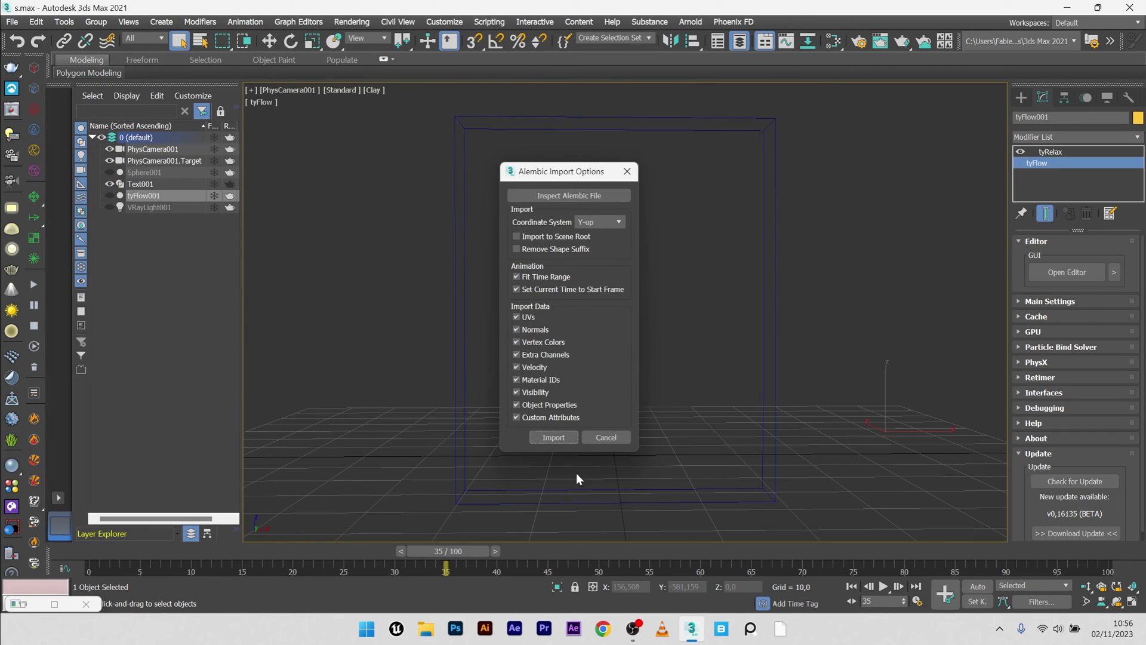
click(565, 436)
click(446, 337)
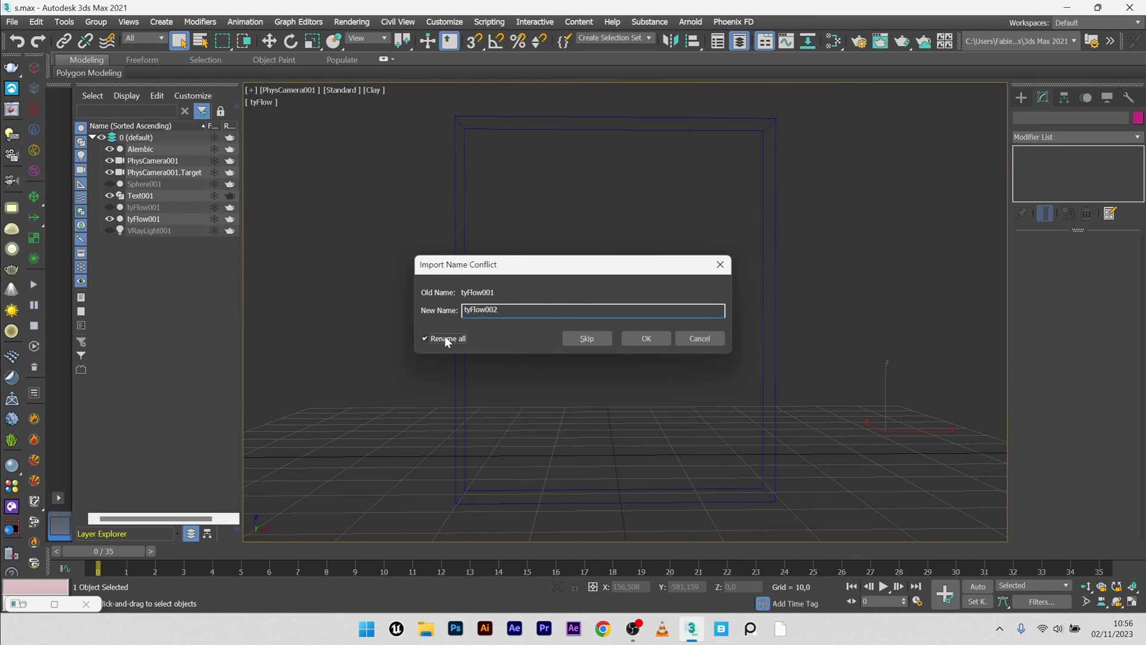
click(647, 338)
Step: Go to frame 35 and add a tyRelax modifier with 25 iterations to the imported tyFlow002 mesh
drag(98, 550, 1090, 551)
click(615, 305)
click(1035, 138)
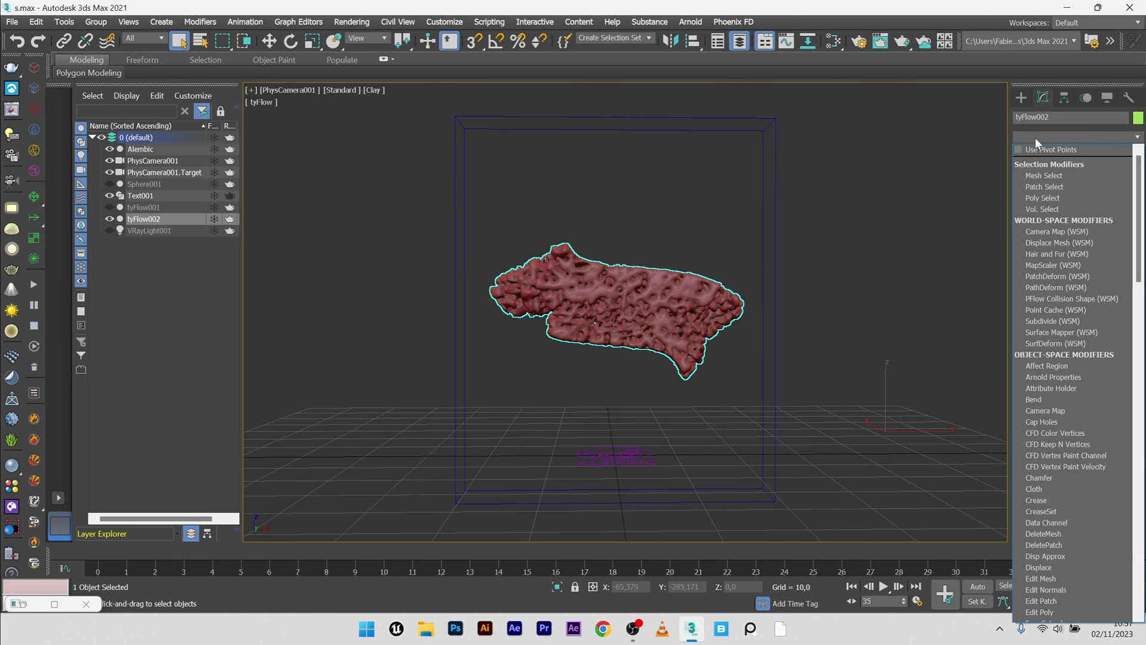
text(turn)
scroll(1039, 155, down, 2)
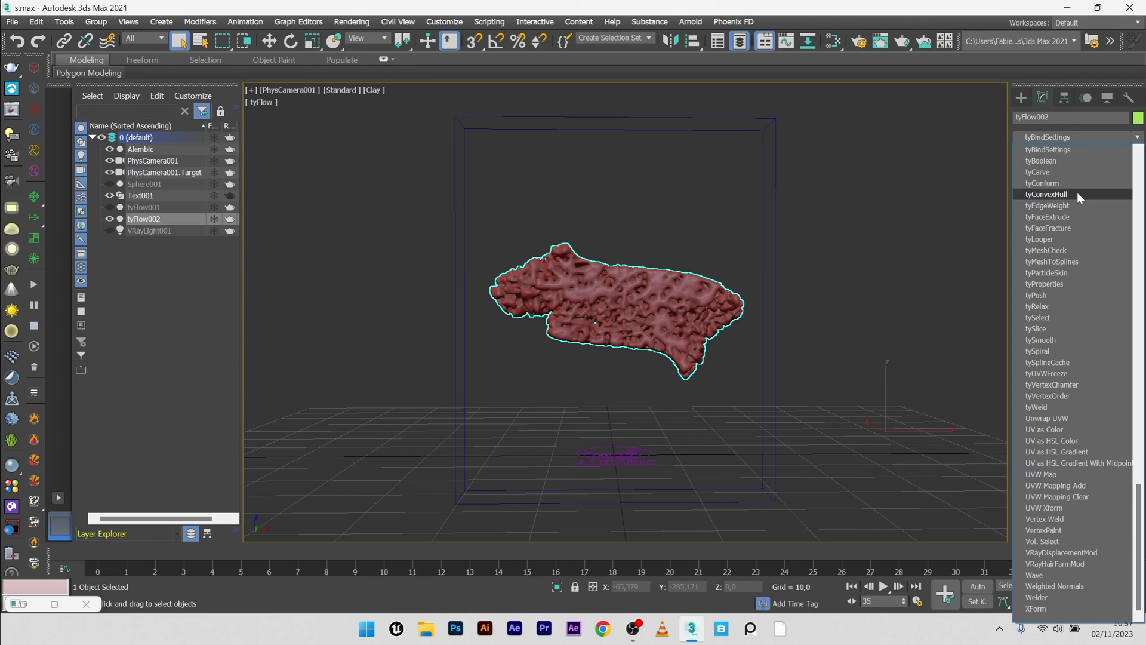
click(1036, 307)
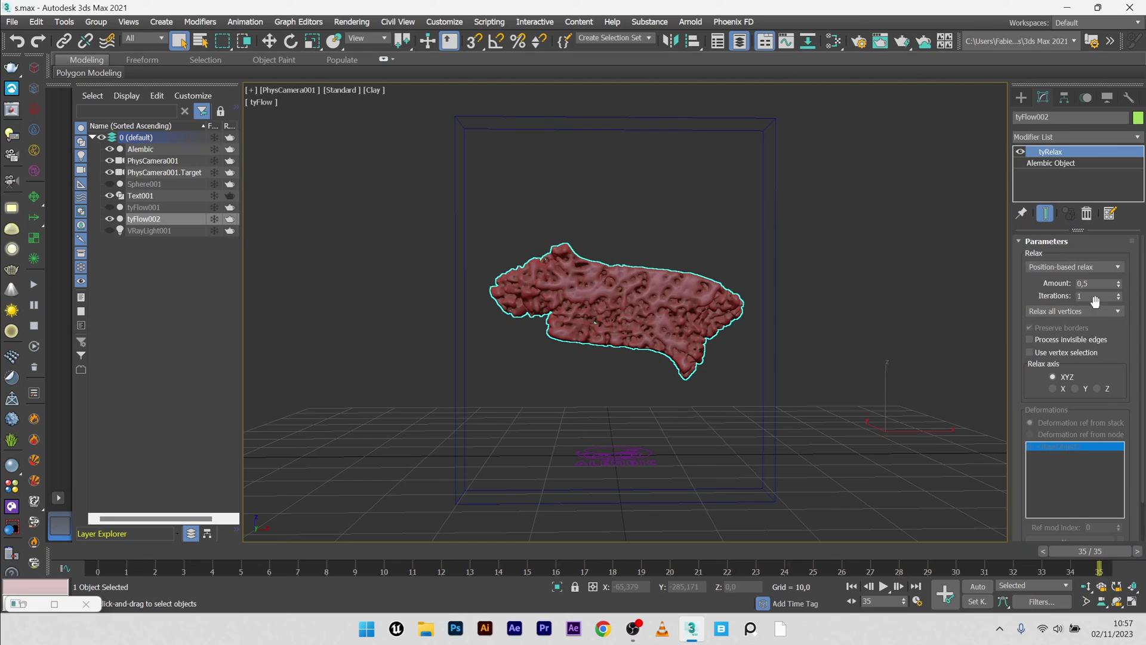
text(25)
key(Return)
Step: Add a TurboSmooth modifier above tyRelax on tyFlow002, and deselect the mesh
click(1060, 141)
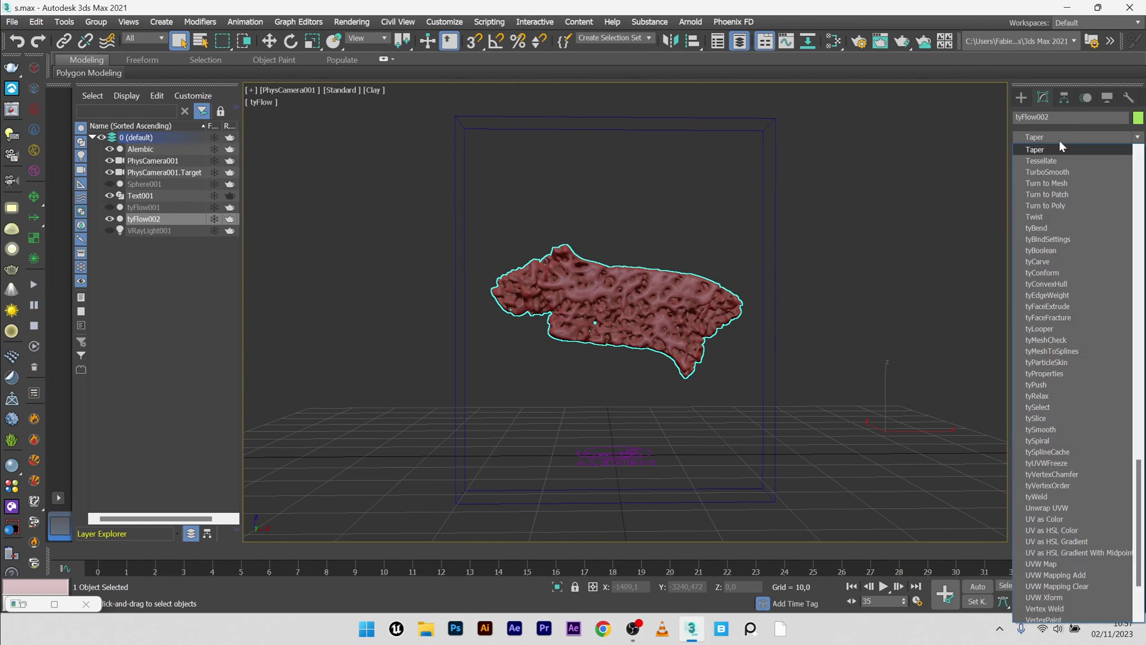
click(1059, 141)
click(1051, 138)
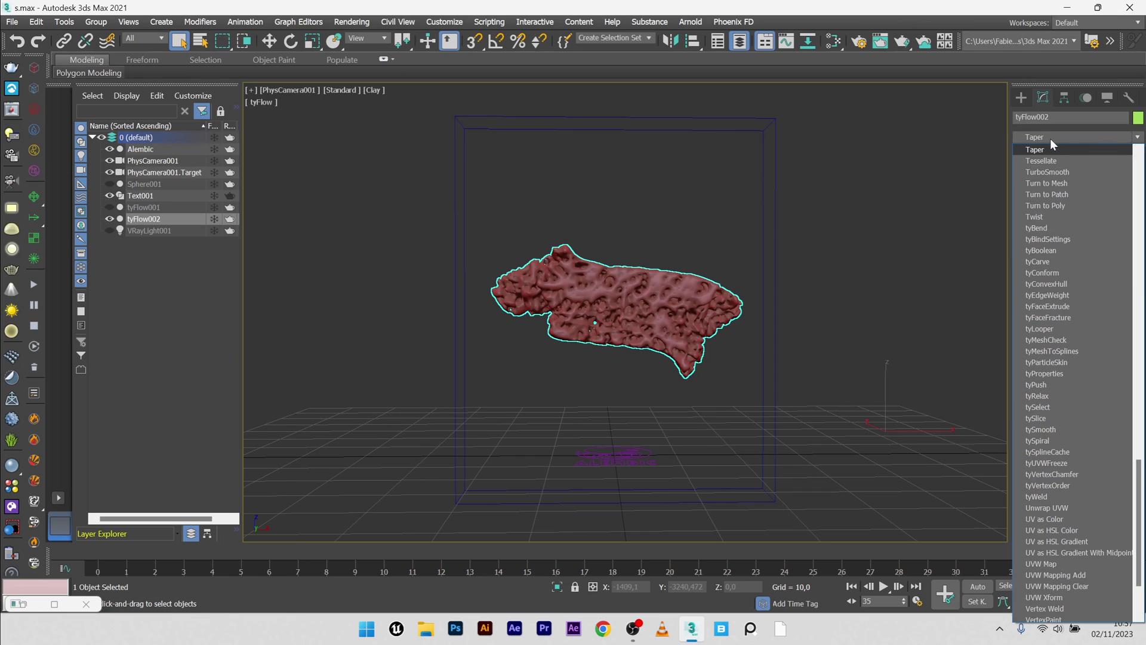
click(1050, 172)
click(825, 219)
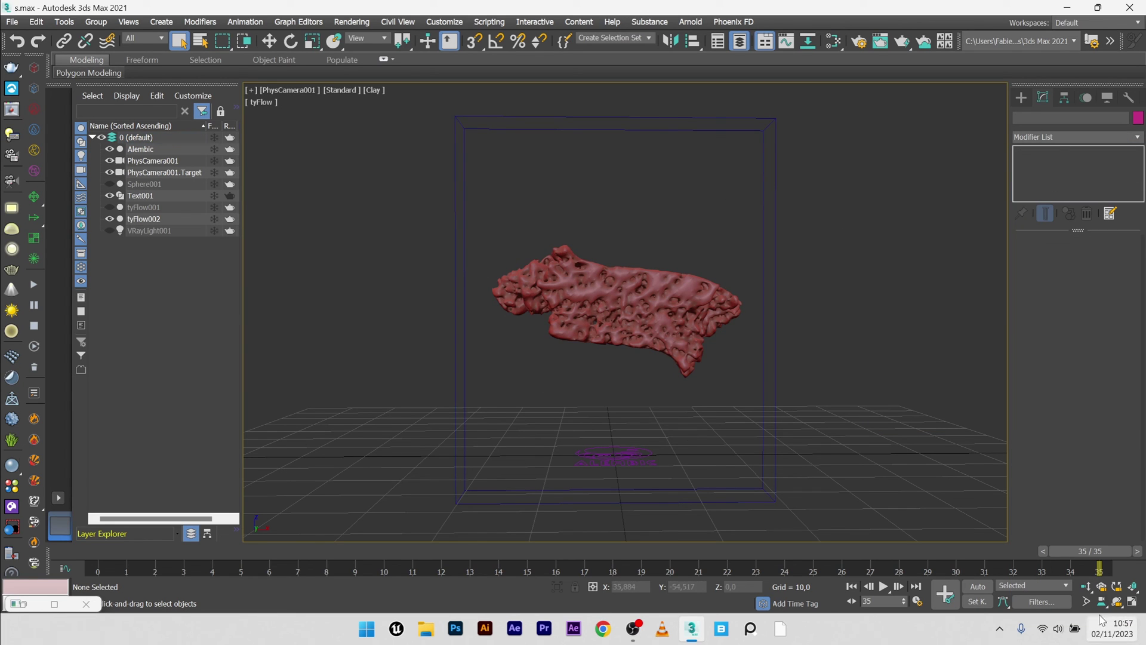
Step: Dolly the camera closer to the mesh and start an interactive render in the V-Ray Frame Buffer
click(1086, 587)
drag(610, 303, 613, 287)
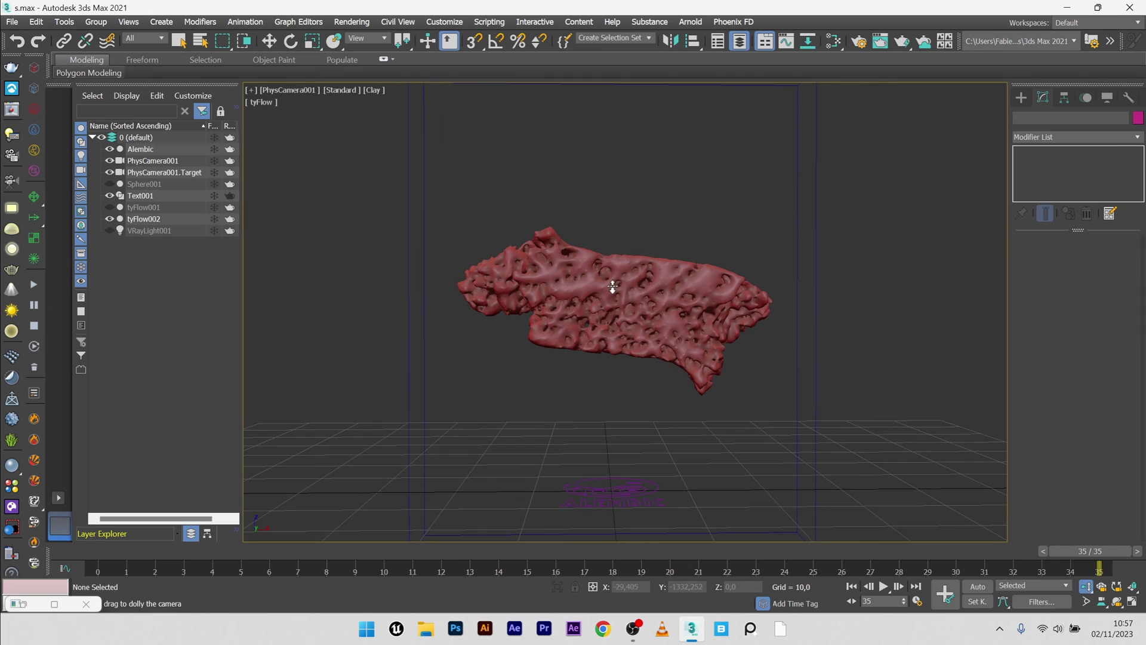
click(11, 134)
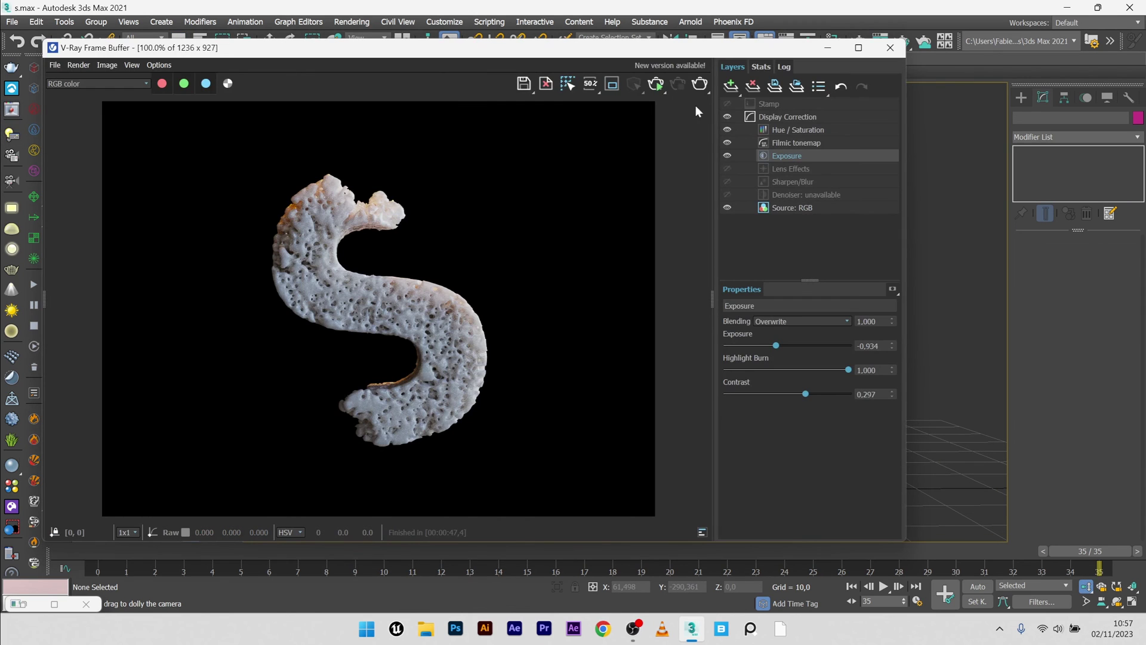
click(662, 85)
drag(623, 52, 618, 285)
Step: Assign the VRayFastSSS2 material, Material #27, to the imported tyFlow002 mesh in the Slate Material Editor
click(178, 41)
click(555, 248)
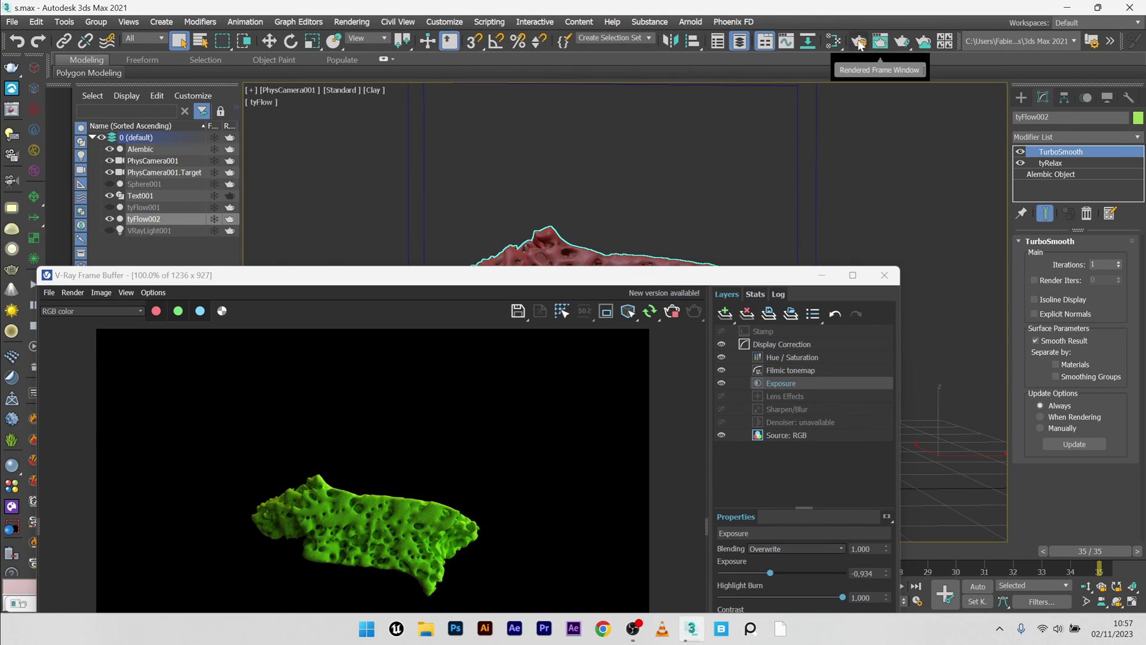
click(834, 41)
click(582, 306)
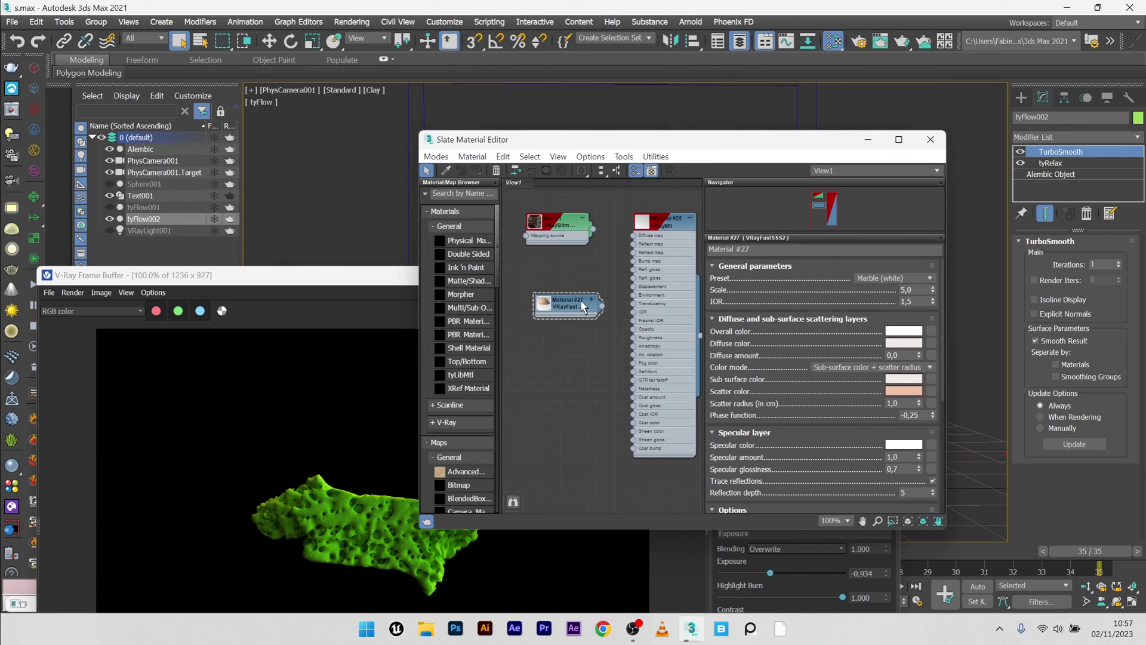
click(477, 171)
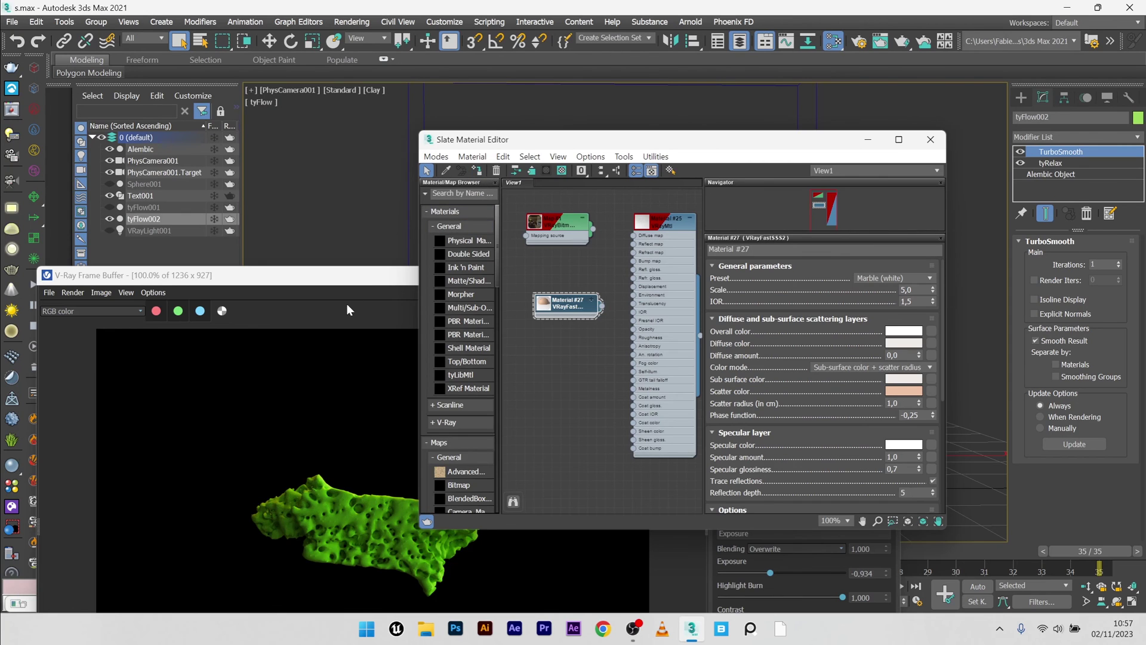
Step: Move the V-Ray Frame Buffer clear of the Slate Material Editor and assign the VRayMtl, Material #25, to the tyFlow002 mesh
drag(369, 276, 287, 186)
click(563, 151)
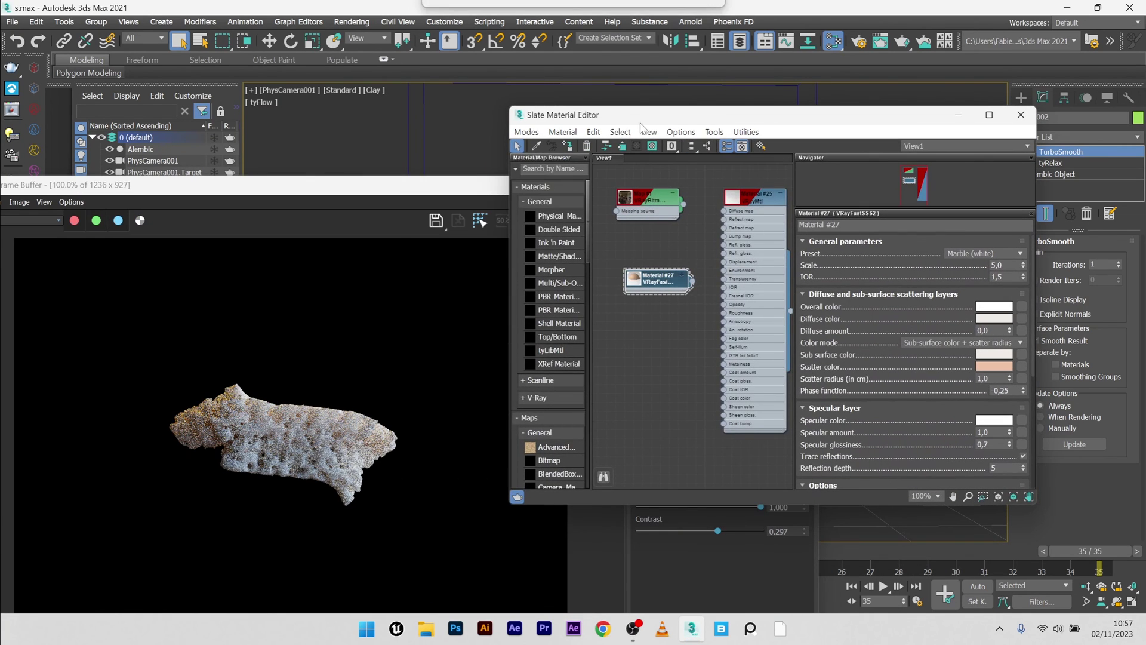
click(754, 199)
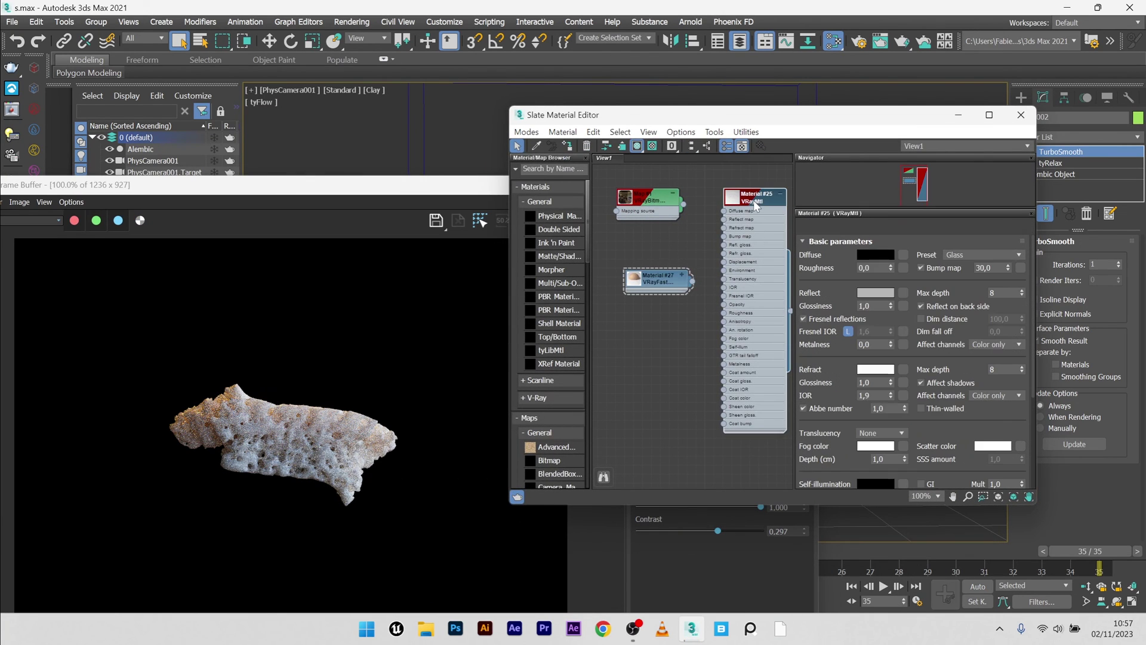
click(567, 148)
Step: Try the Gold and Chrome presets on Material #25 while the interactive render updates, and set the preset back to Glass
click(978, 255)
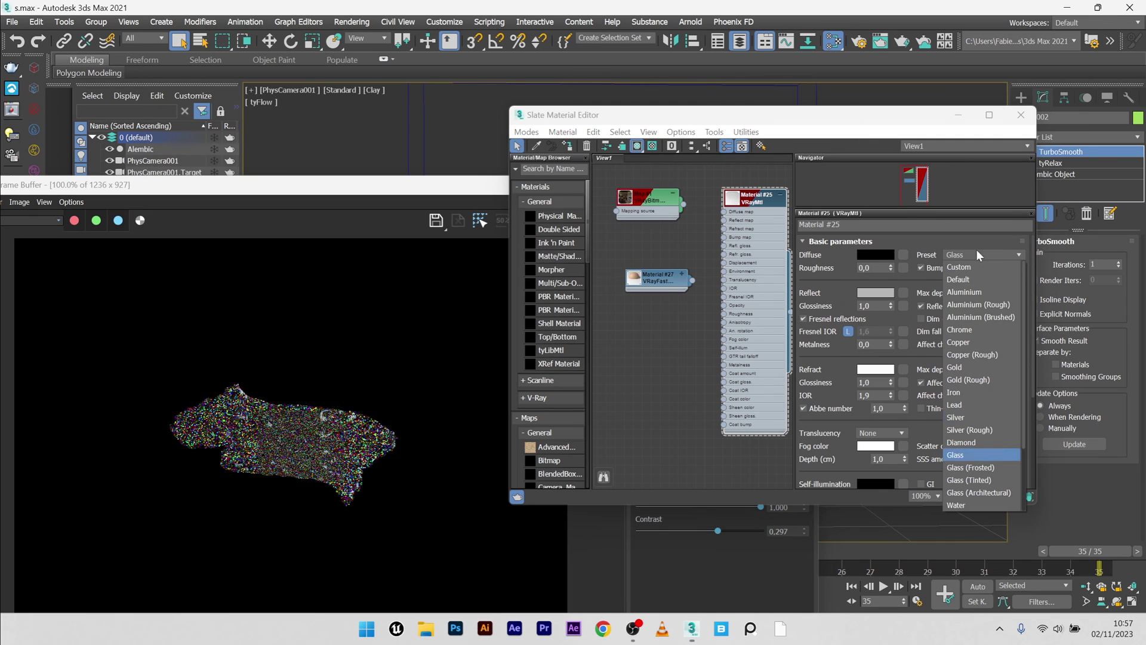
click(960, 367)
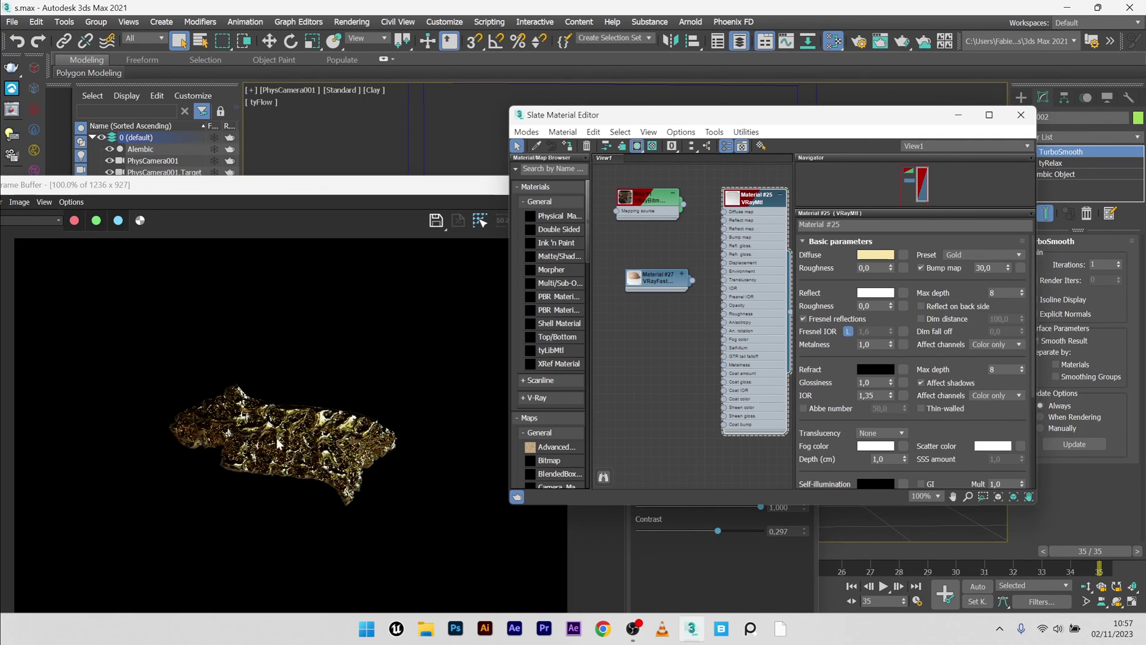
click(982, 255)
click(973, 332)
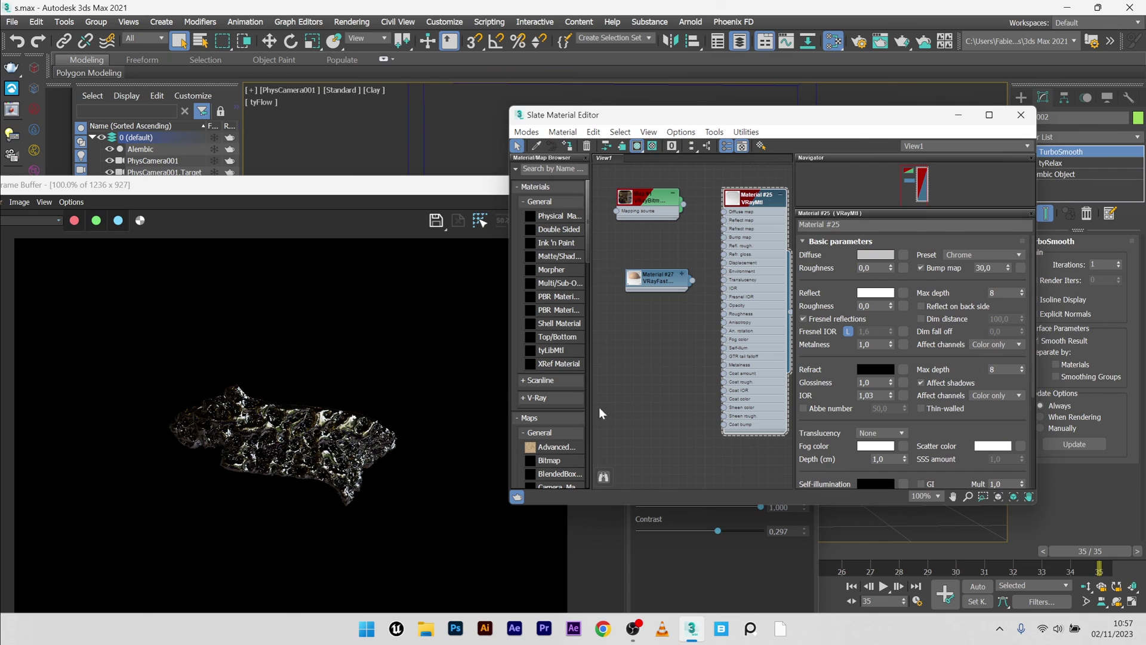
click(967, 254)
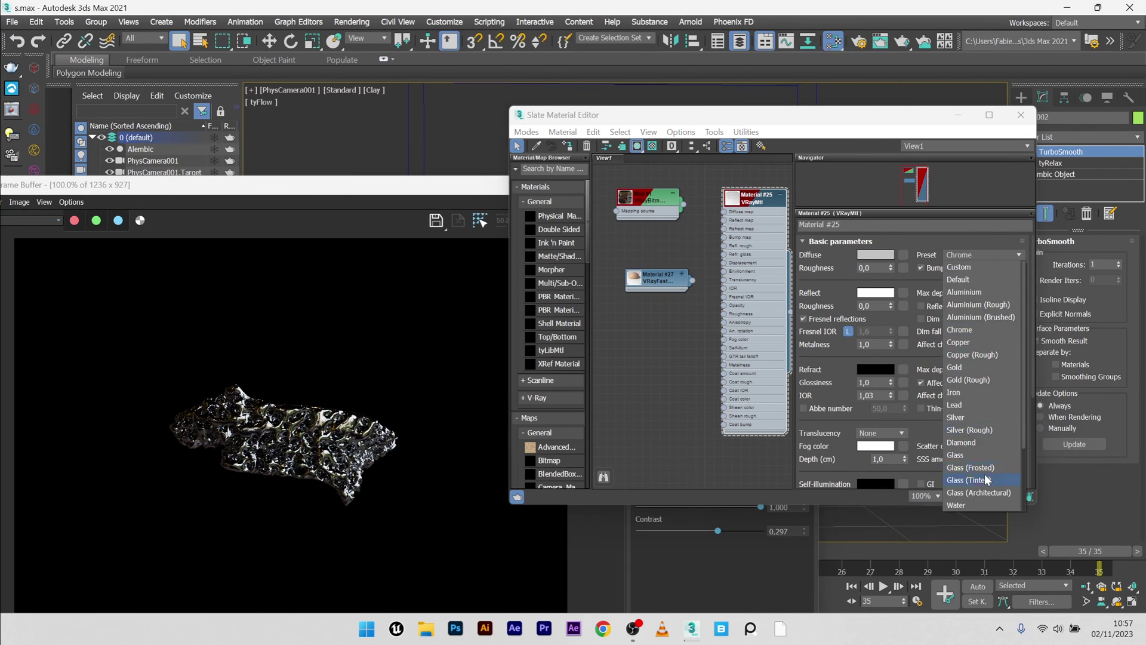
click(973, 456)
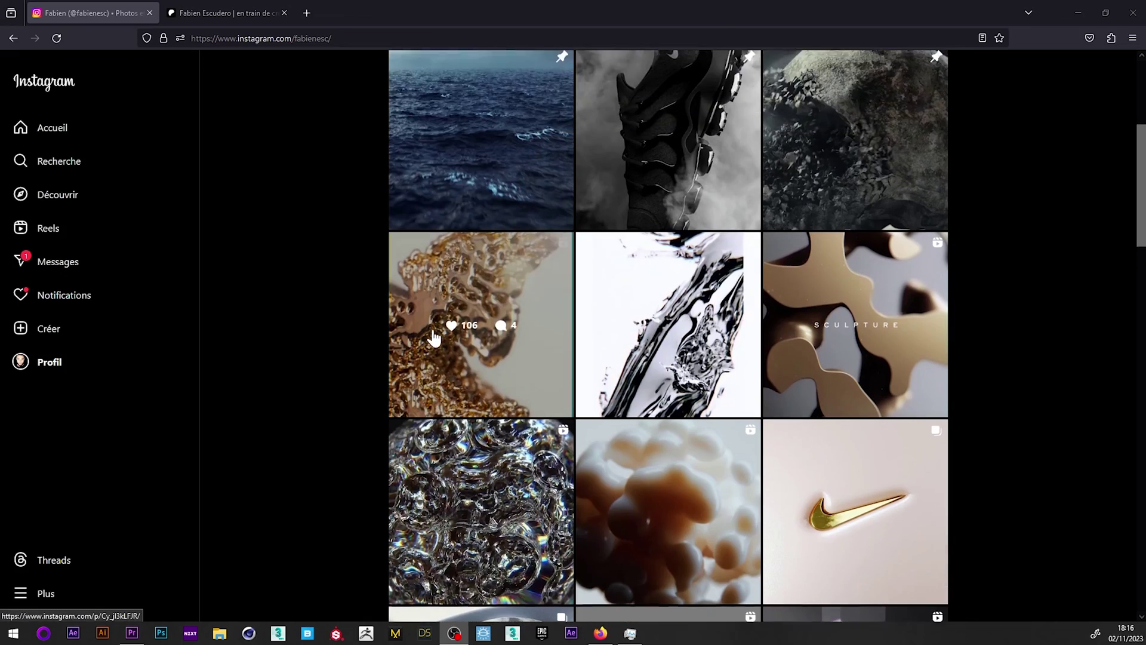
Step: Switch to the browser and look through the creator's Instagram render gallery and recent Patreon posts on tyFlow and Phoenix setups
scroll(454, 328, up, 1)
click(481, 320)
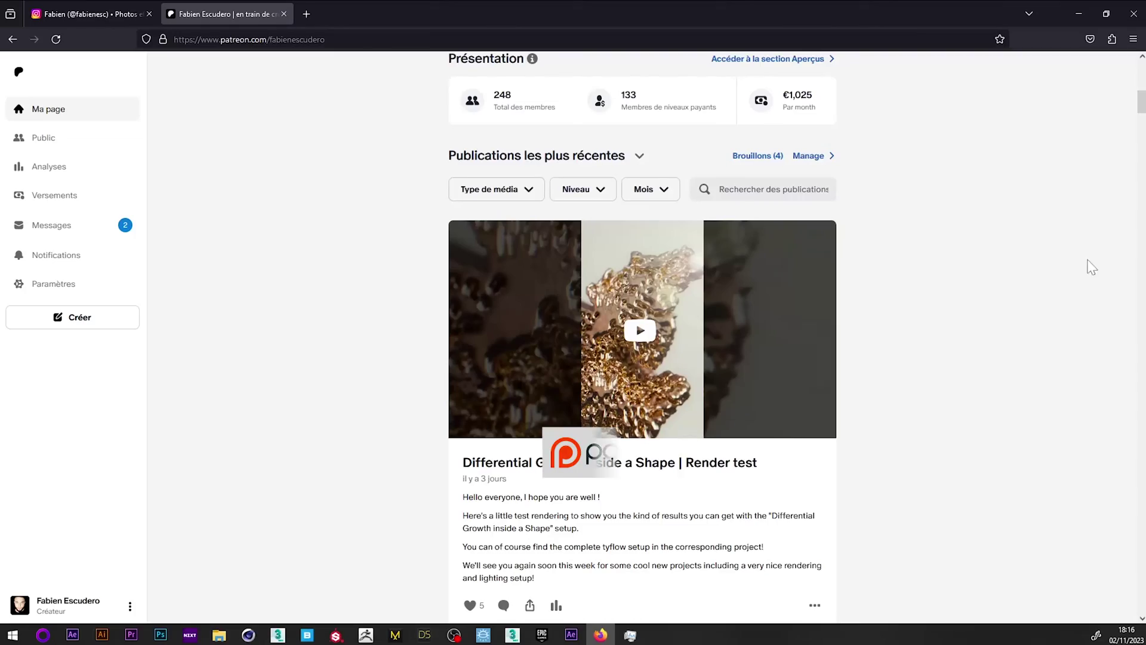
scroll(422, 171, down, 5)
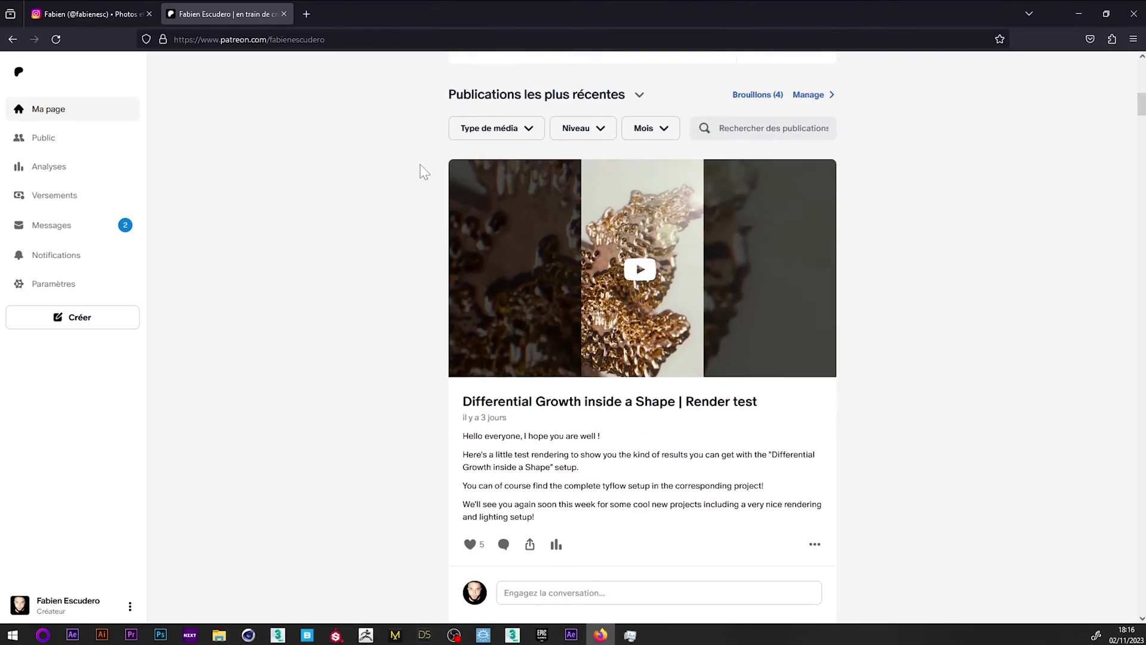
scroll(436, 338, up, 2)
scroll(752, 433, down, 15)
scroll(752, 433, down, 12)
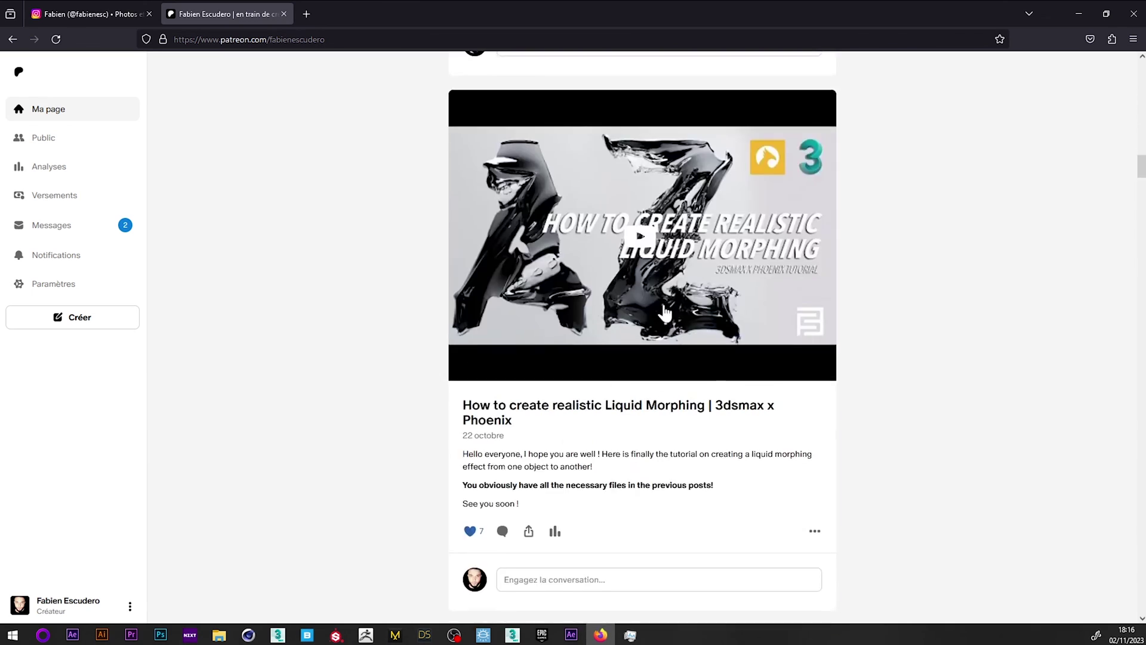
scroll(710, 295, up, 7)
scroll(711, 295, up, 10)
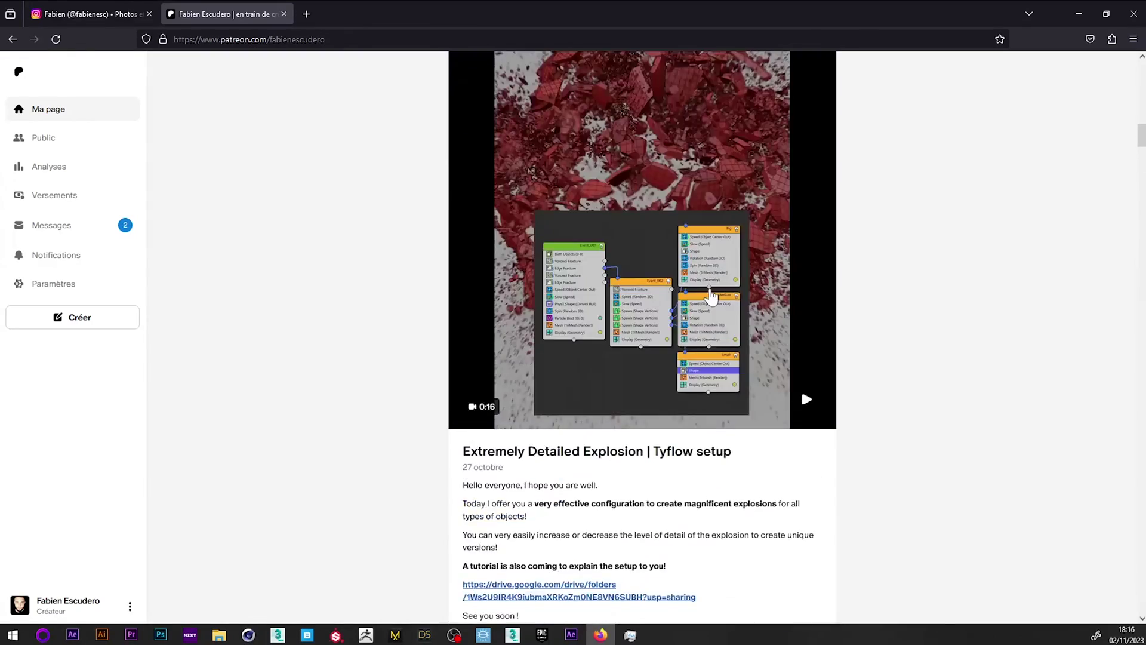